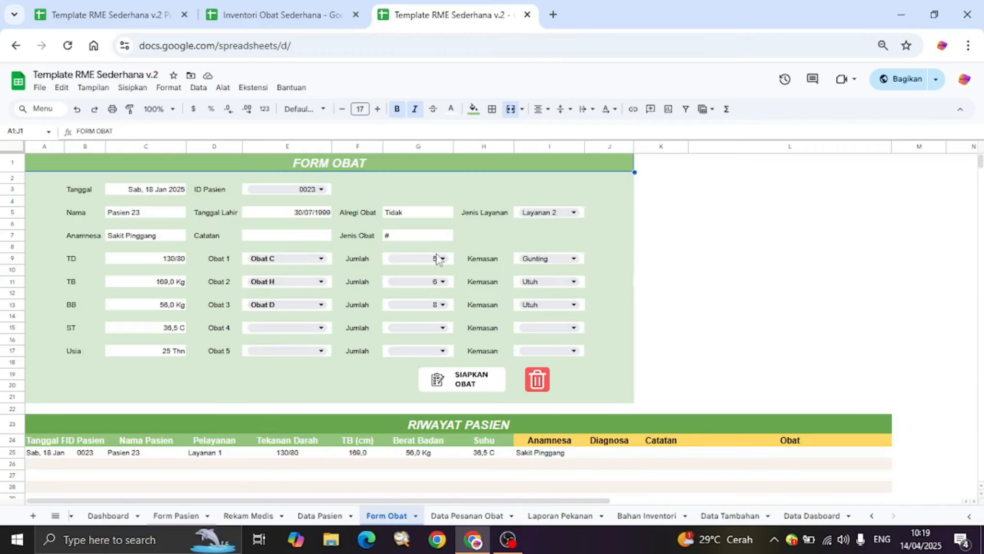
- Switch to the Template RME Sederhana v.2 Puyer spreadsheet and clear all entries from its patient registration form
{"action": "left_click", "coordinate": [115, 15]}
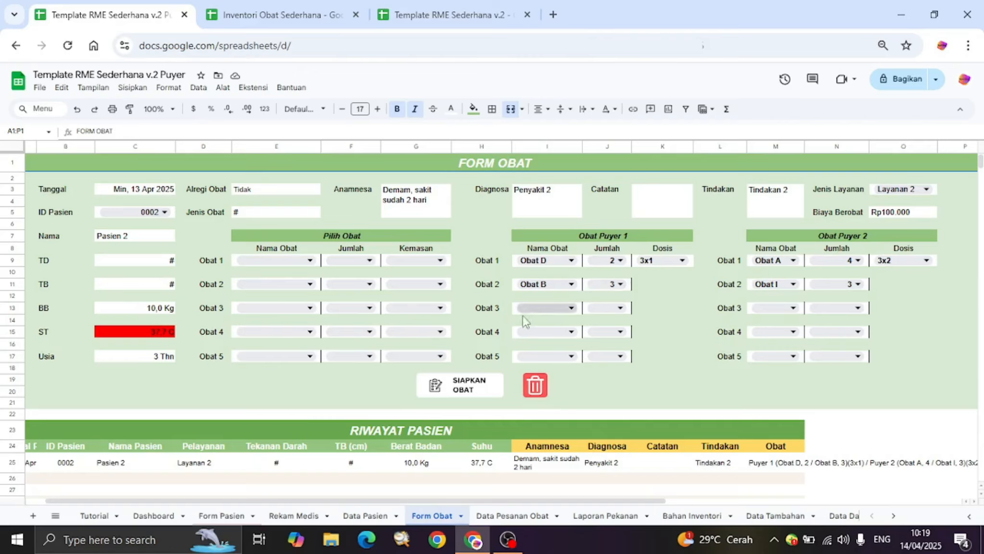
{"action": "left_click", "coordinate": [230, 518]}
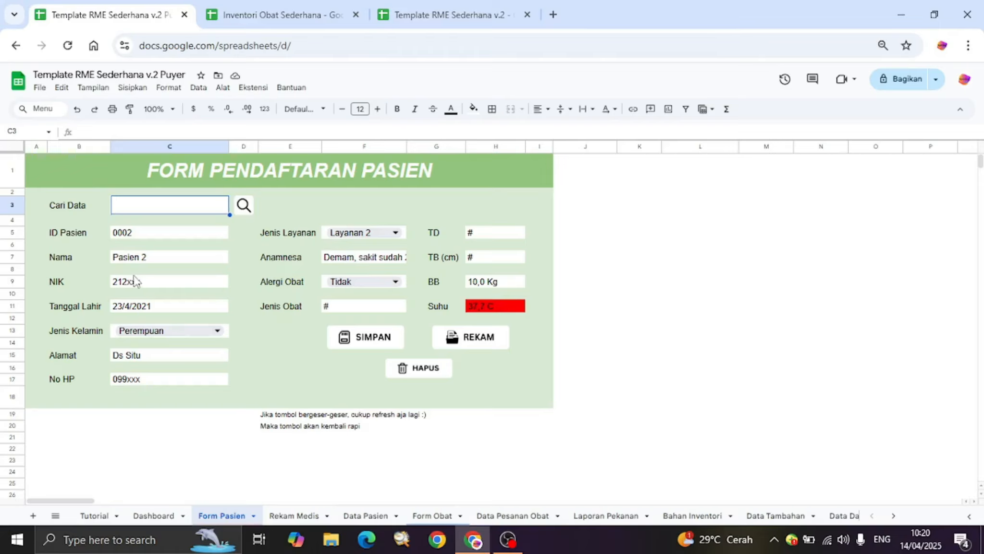
{"action": "left_click", "coordinate": [164, 287]}
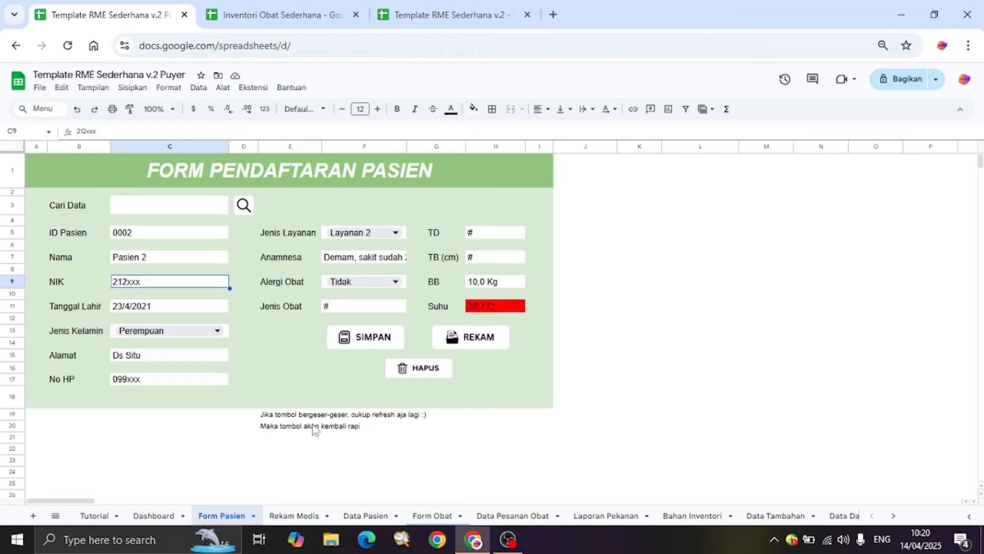
{"action": "left_click", "coordinate": [291, 358]}
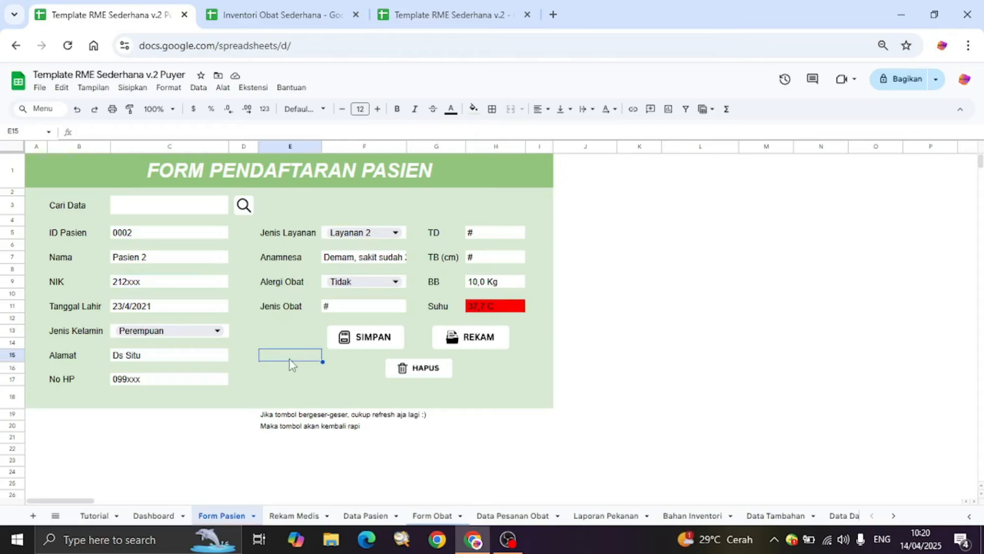
{"action": "left_click", "coordinate": [293, 404]}
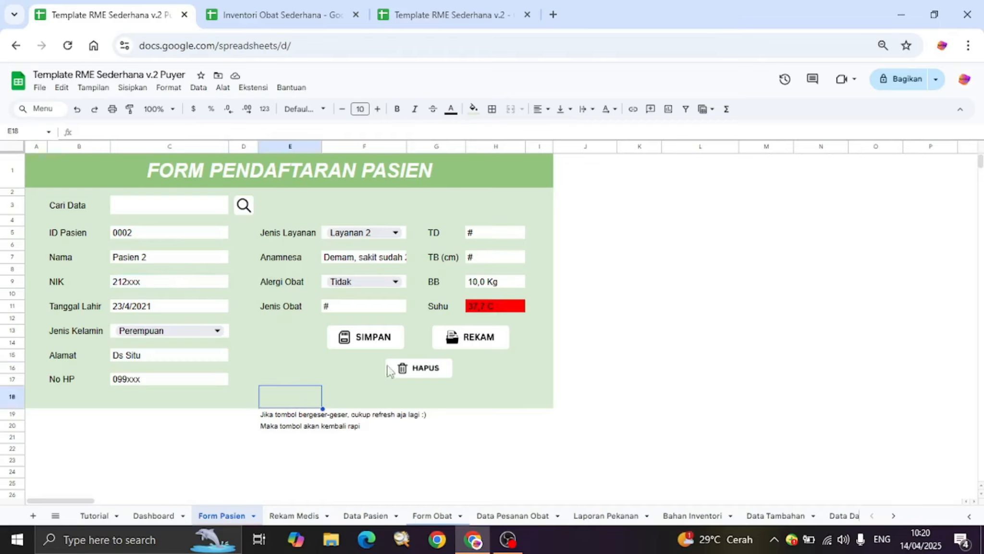
{"action": "left_click", "coordinate": [410, 374]}
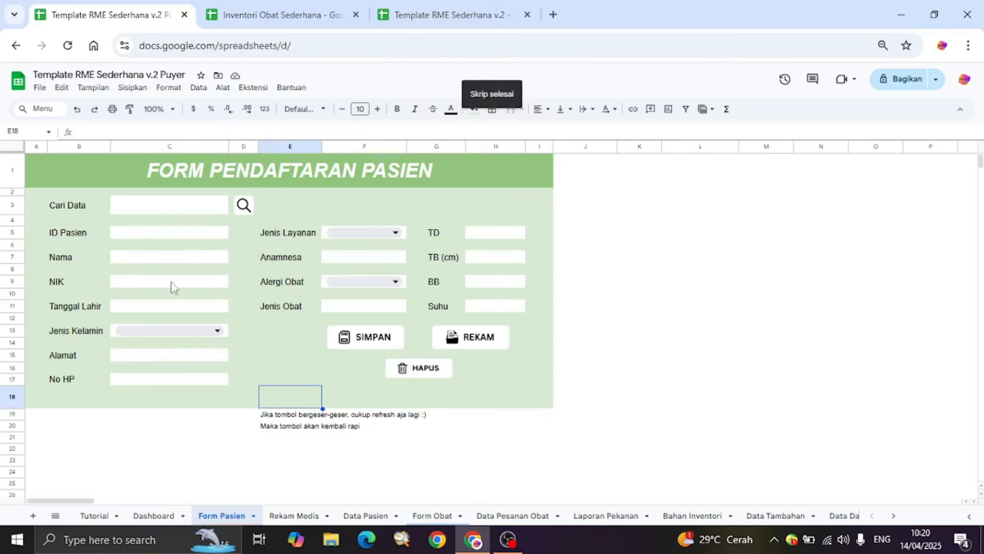
- Look through the Rekam Medis and Data Pasien sheets to check which patient IDs are already used
{"action": "left_click", "coordinate": [294, 516]}
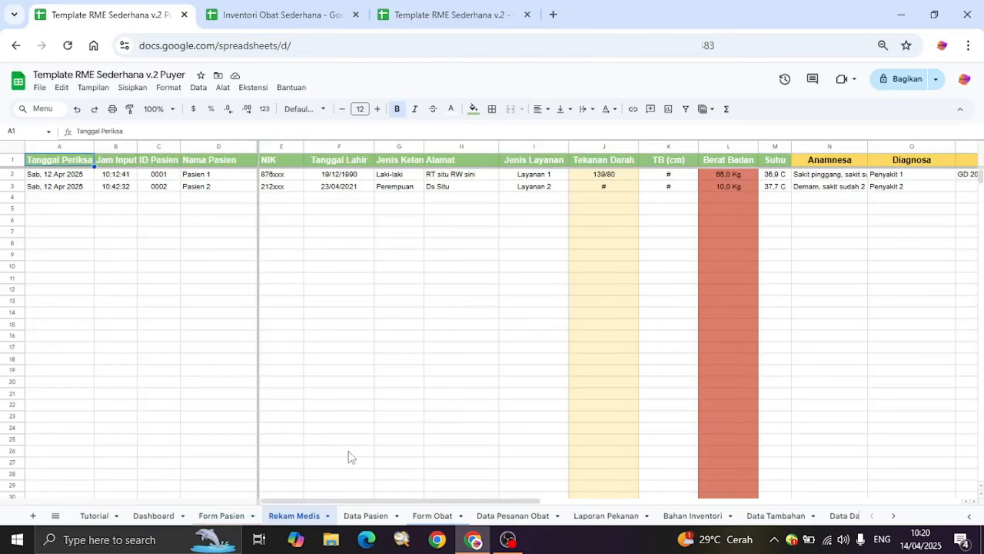
{"action": "left_click", "coordinate": [367, 516]}
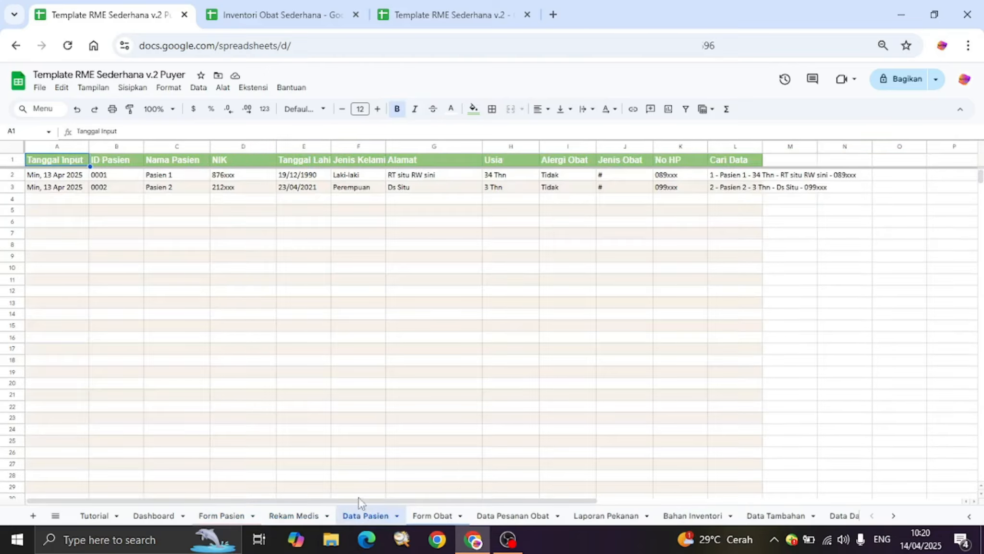
{"action": "left_click", "coordinate": [117, 175]}
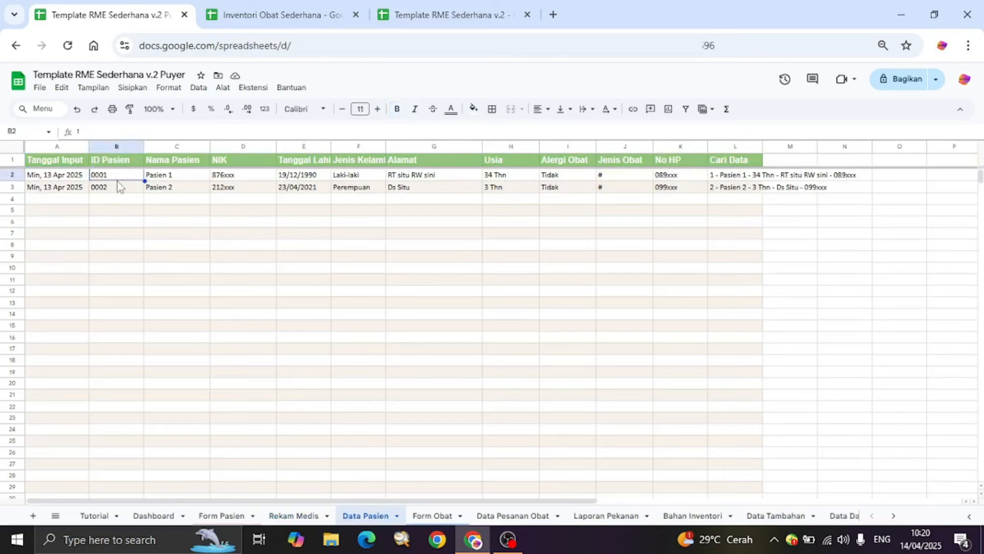
{"action": "left_click", "coordinate": [117, 187]}
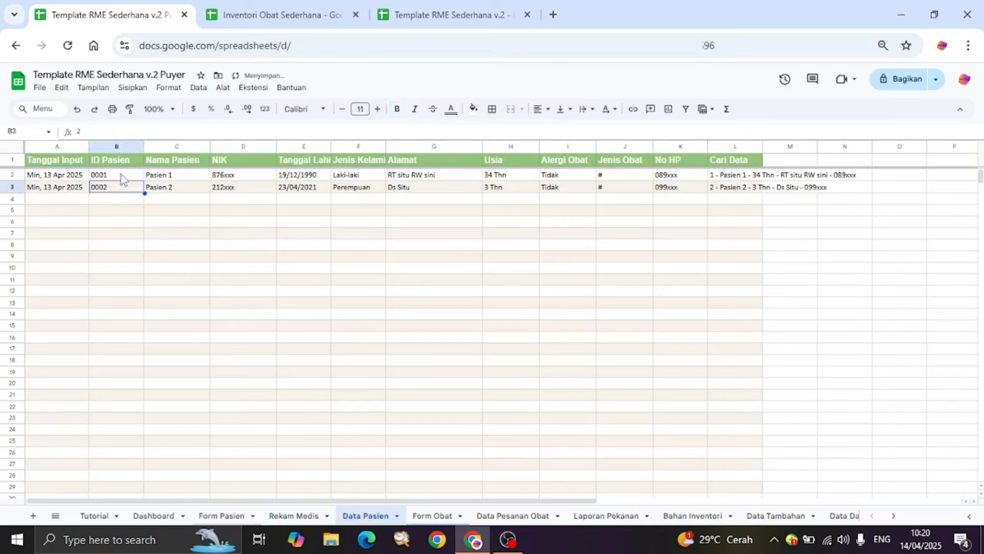
{"action": "left_click", "coordinate": [120, 180]}
{"action": "left_click", "coordinate": [124, 191]}
- Return to the patient registration form and enter the new patient's ID, name and NIK
{"action": "left_click", "coordinate": [238, 515]}
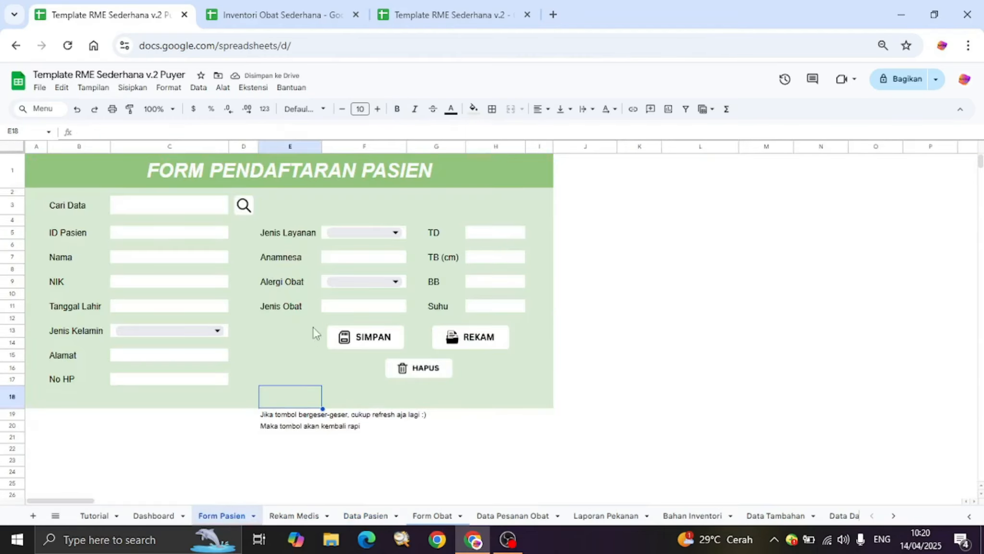
{"action": "left_click", "coordinate": [195, 240]}
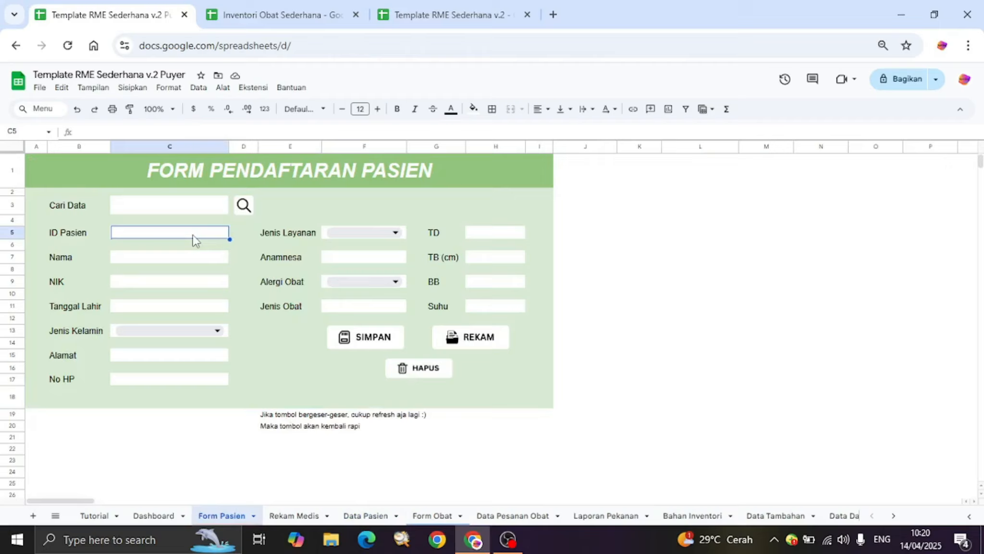
{"action": "type", "text": "3"}
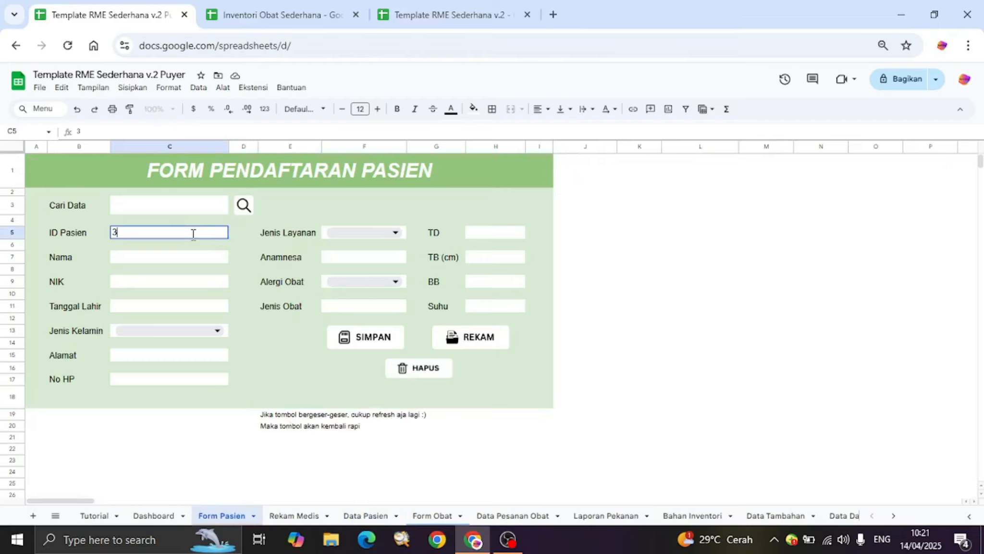
{"action": "left_click", "coordinate": [186, 263]}
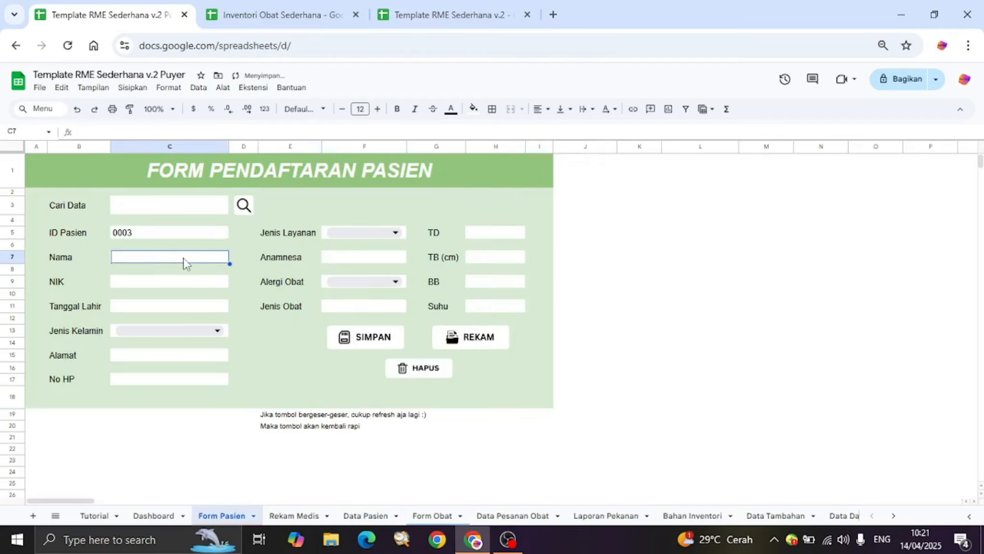
{"action": "type", "text": "Pasien 3"}
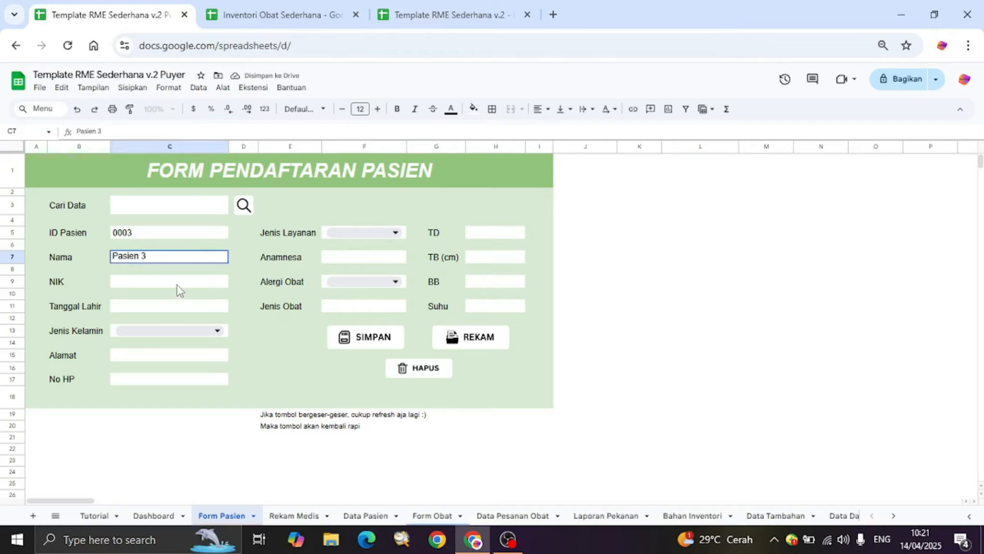
{"action": "left_click", "coordinate": [178, 285]}
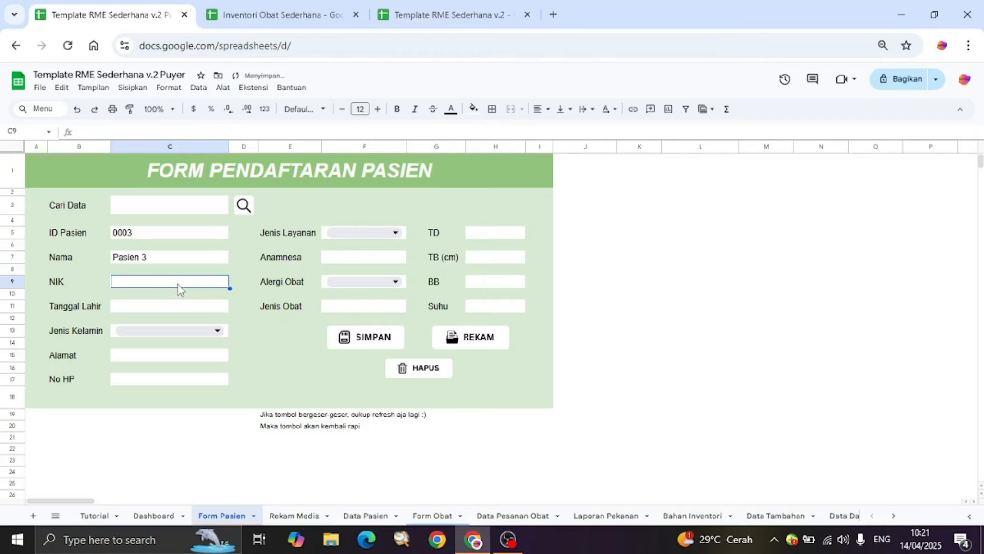
{"action": "type", "text": "987"}
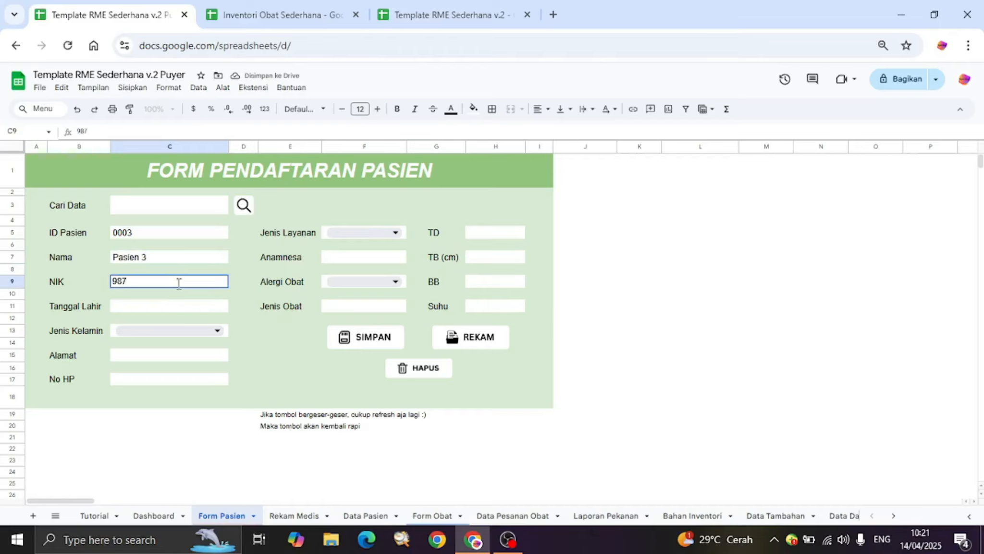
{"action": "type", "text": "xxx"}
- Enter the patient's date of birth and set Jenis Kelamin to Perempuan
{"action": "left_click", "coordinate": [171, 311]}
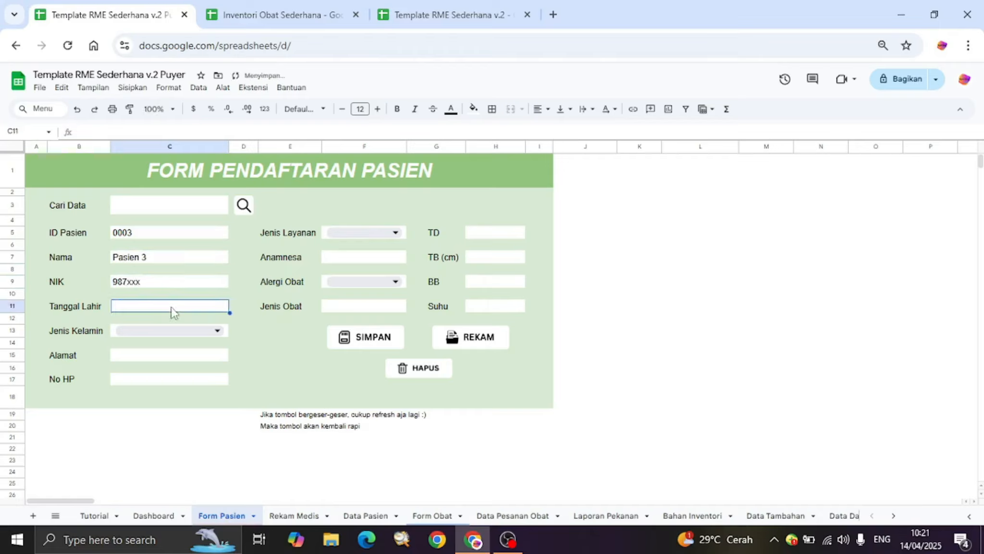
{"action": "type", "text": "12/5/1"}
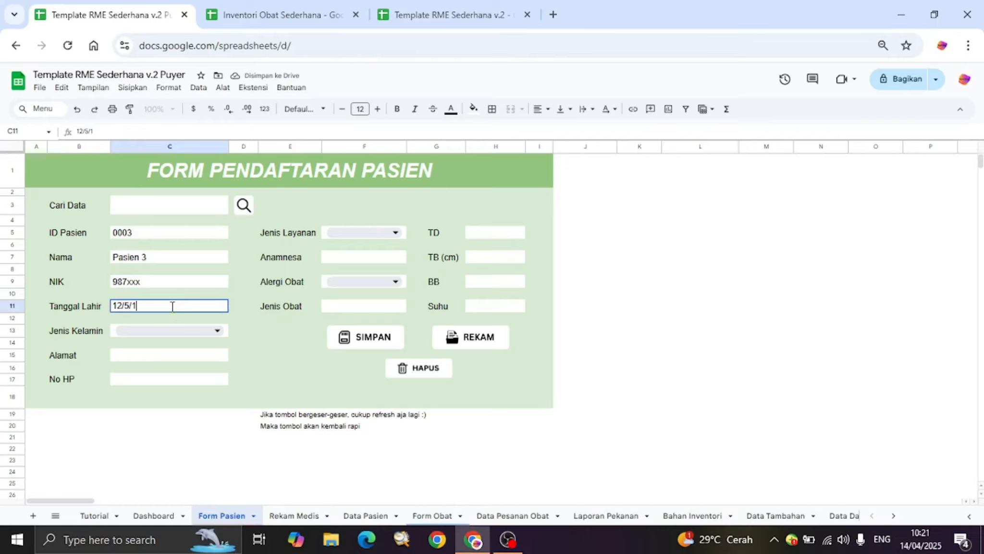
{"action": "type", "text": "989"}
{"action": "left_click", "coordinate": [172, 330]}
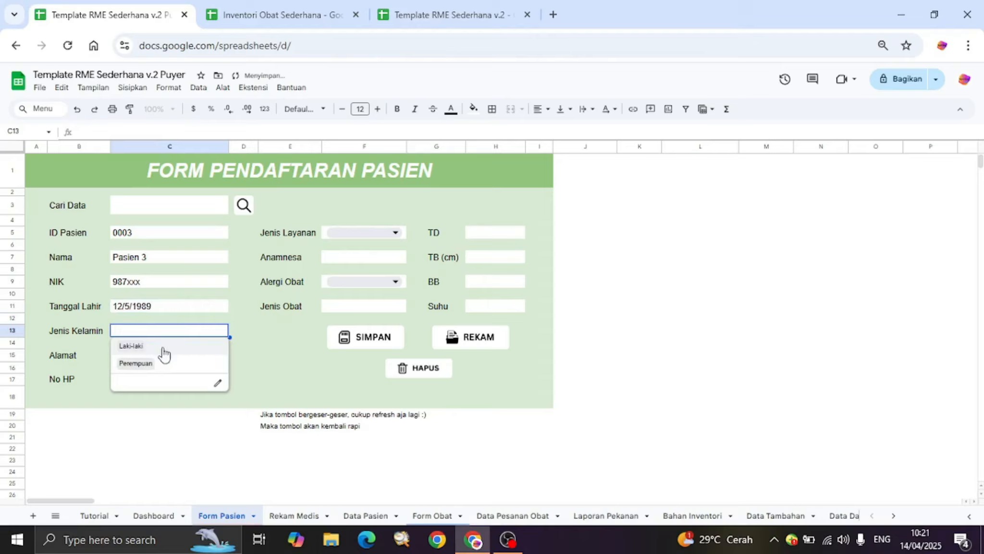
{"action": "left_click", "coordinate": [158, 364]}
- Fill in the patient's address and phone number
{"action": "left_click", "coordinate": [160, 358]}
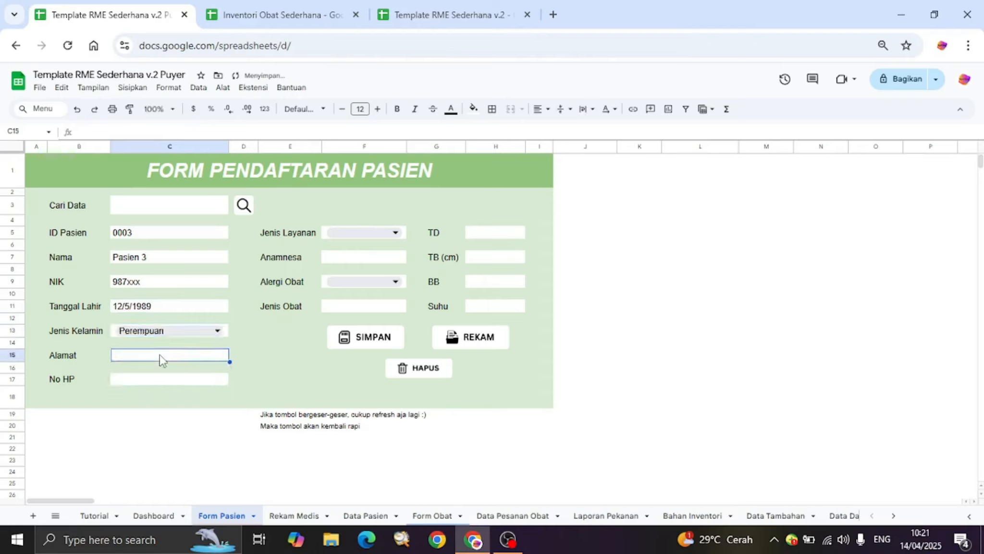
{"action": "type", "text": "Ds Sini"}
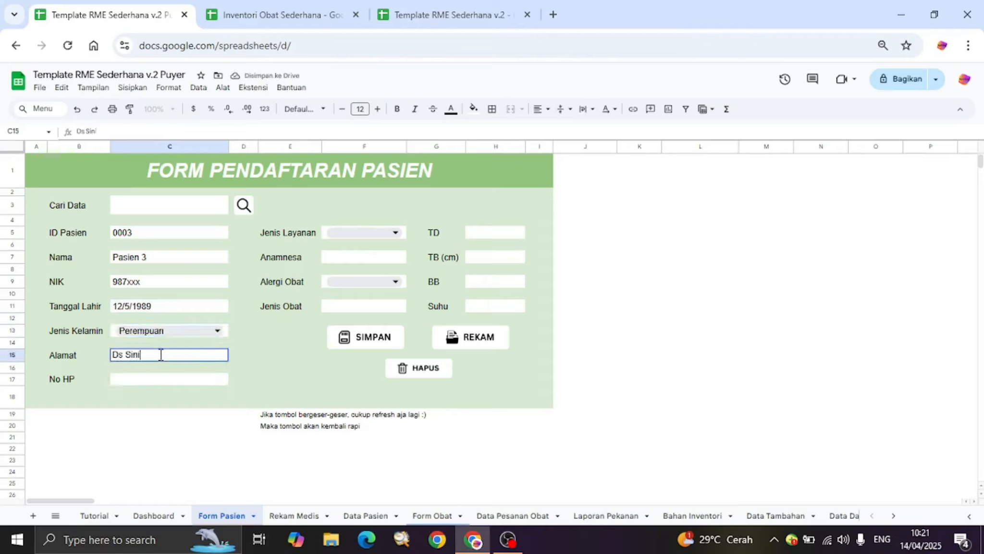
{"action": "type", "text": " Situ"}
{"action": "left_click", "coordinate": [166, 382]}
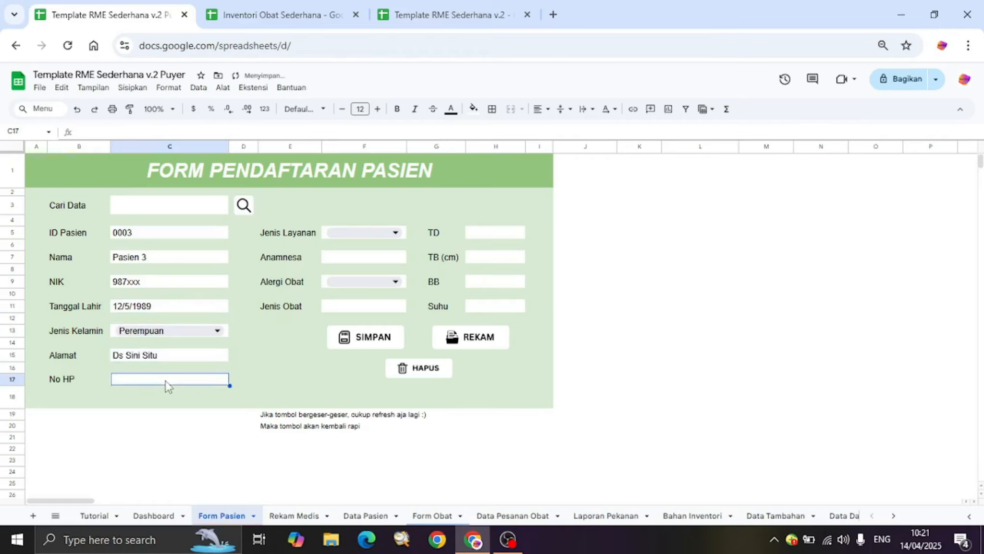
{"action": "type", "text": "089"}
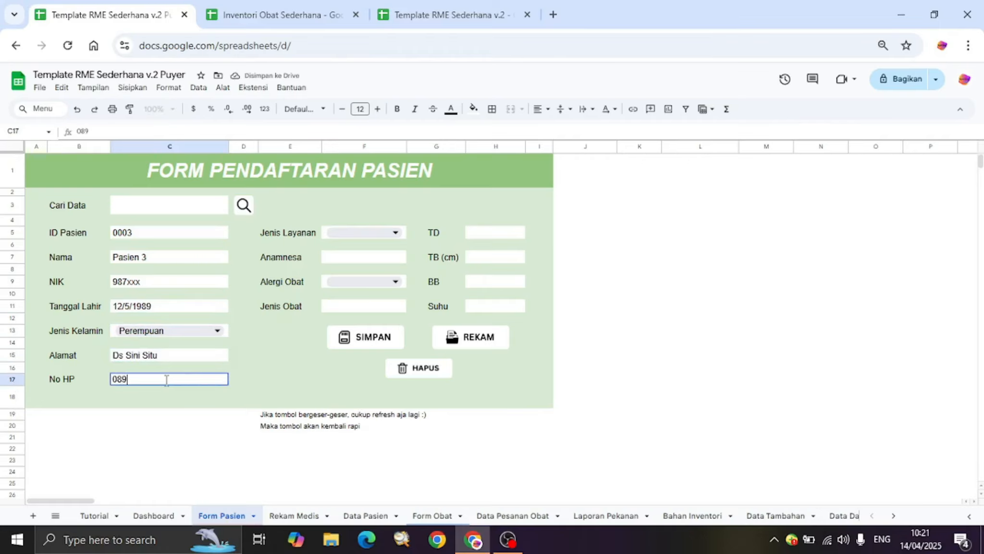
{"action": "type", "text": "xxxx"}
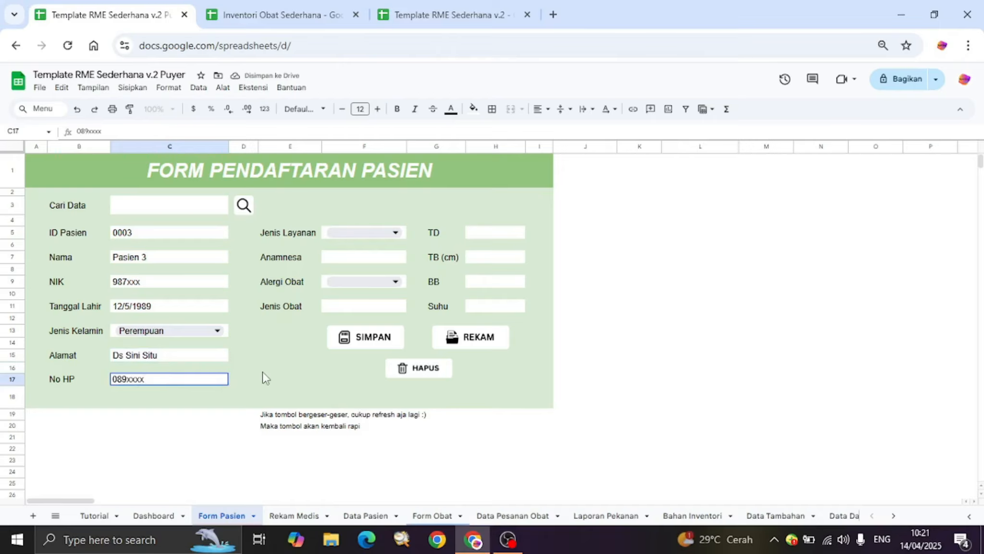
{"action": "left_click", "coordinate": [284, 365]}
- Set Jenis Layanan to Layanan 2 and enter Sakit Pinggang as the Anamnesa
{"action": "left_click", "coordinate": [370, 235]}
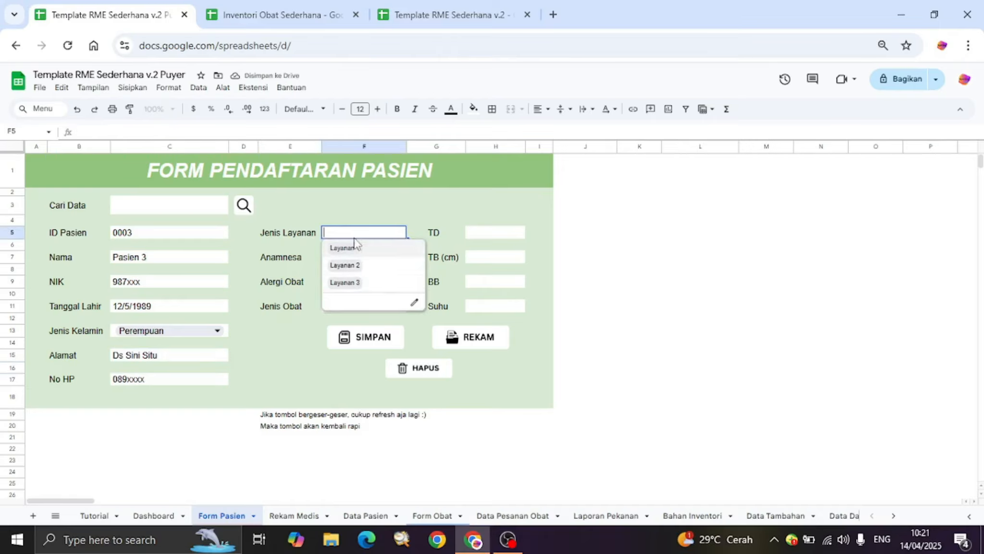
{"action": "left_click", "coordinate": [358, 271]}
{"action": "left_click", "coordinate": [387, 262]}
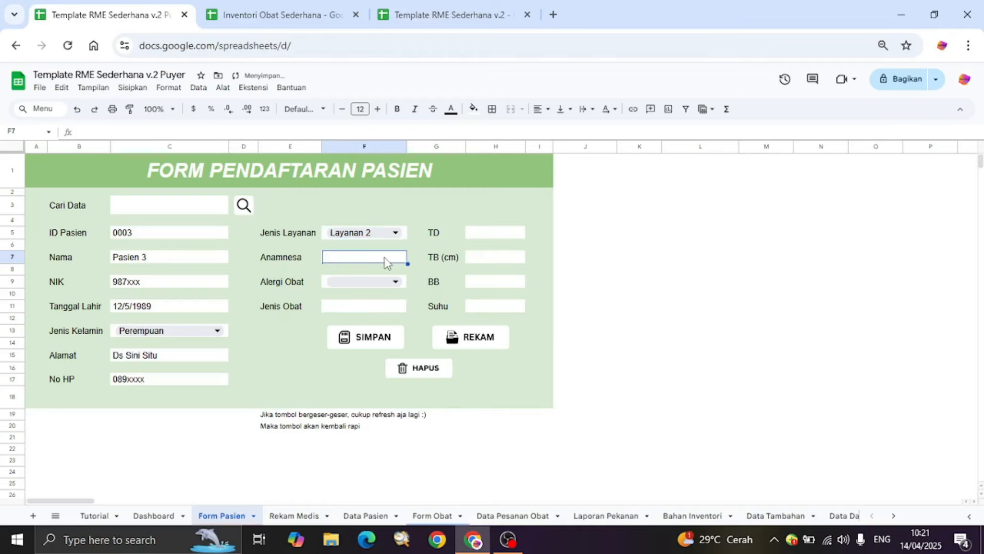
{"action": "type", "text": "Saki"}
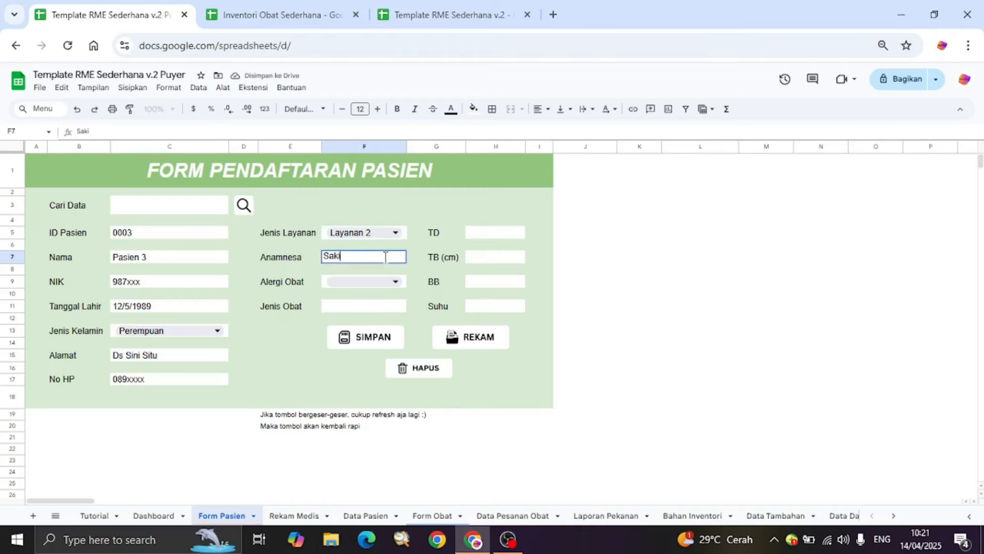
{"action": "type", "text": "t Pinggang"}
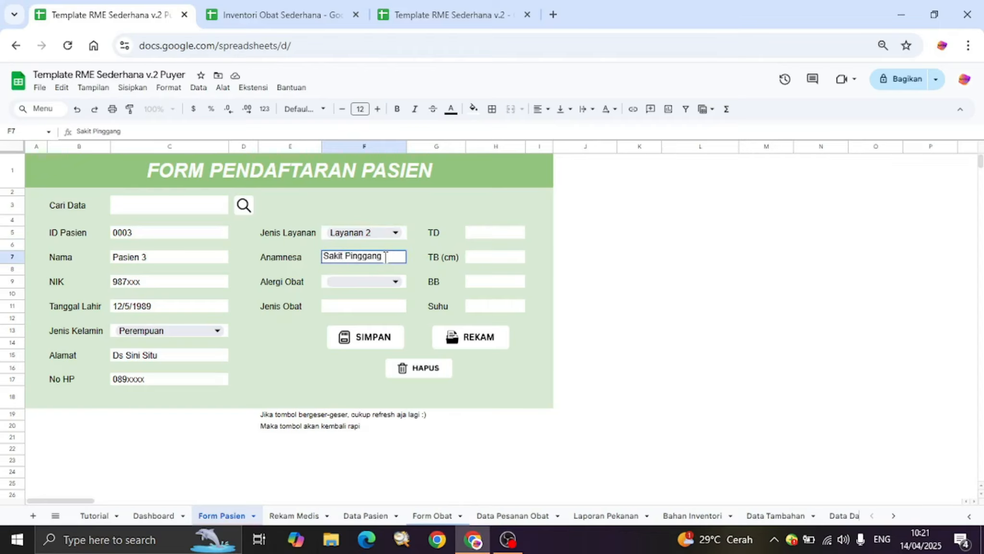
- Set Alergi Obat to Tidak and enter # for Jenis Obat
{"action": "left_click", "coordinate": [358, 281]}
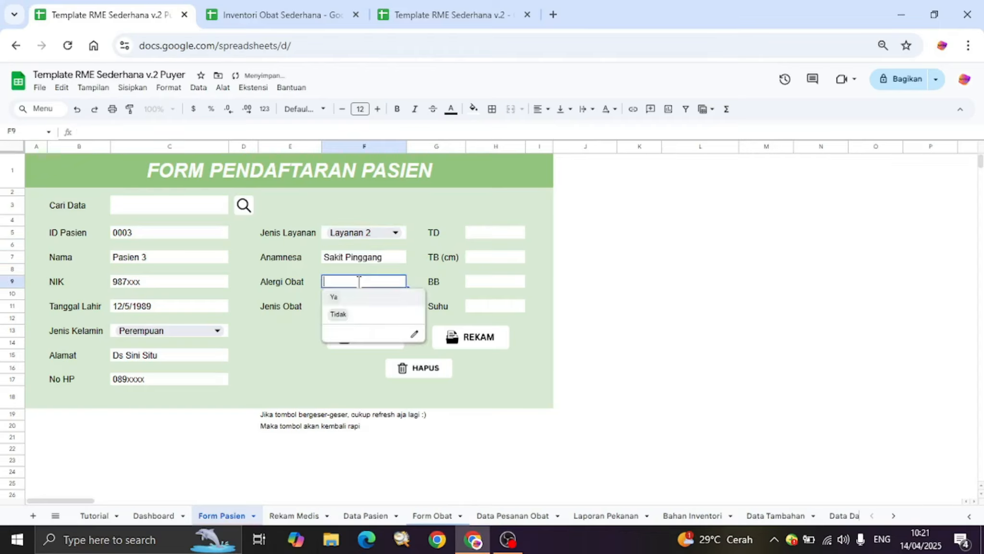
{"action": "left_click", "coordinate": [351, 316]}
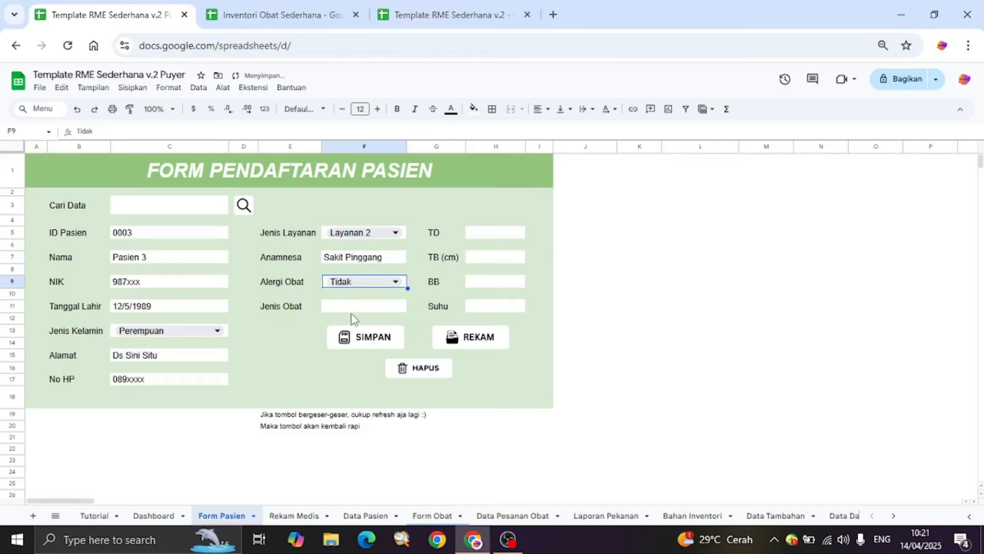
{"action": "left_click", "coordinate": [352, 311]}
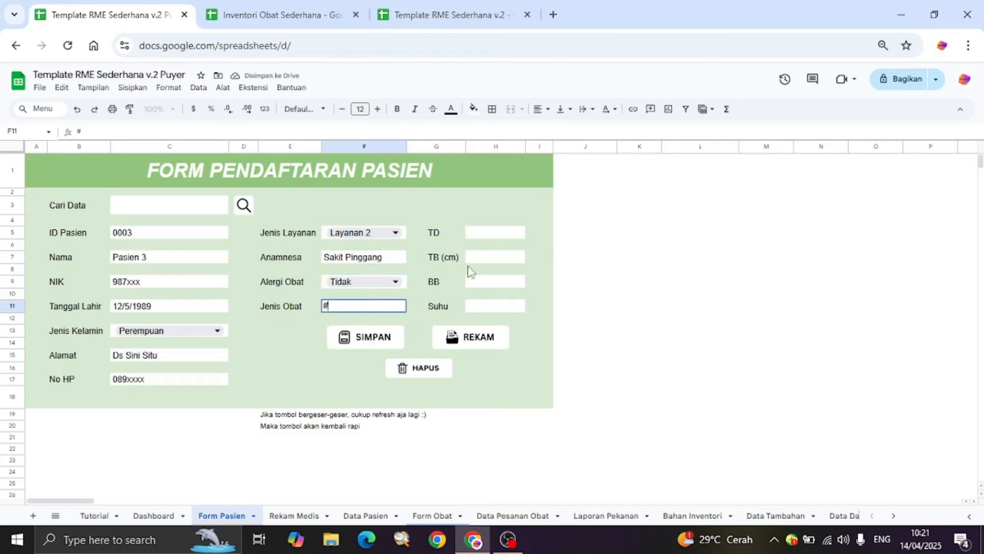
- Enter 140/89 for TD and # for TB (cm) in the patient registration form
{"action": "left_click", "coordinate": [489, 238]}
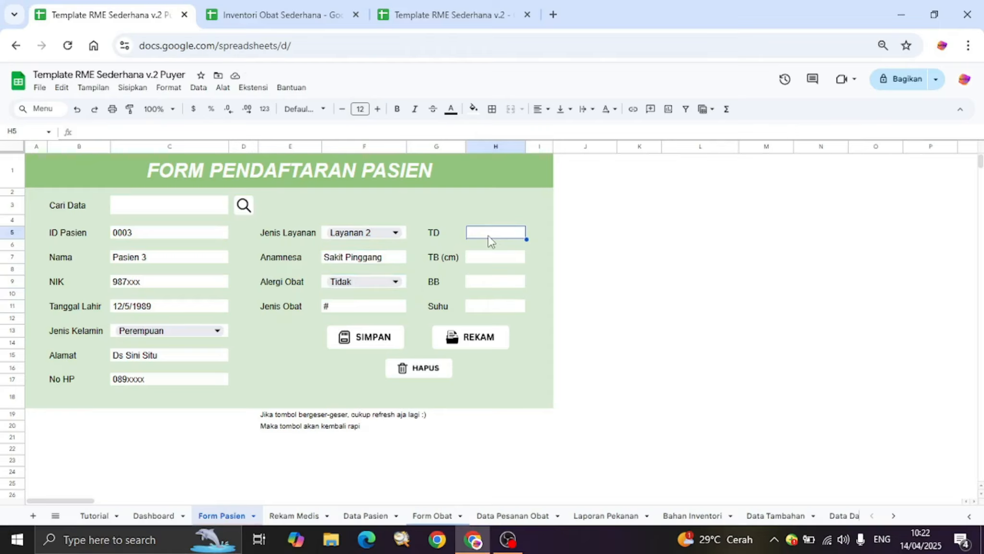
{"action": "type", "text": "140/89"}
{"action": "left_click", "coordinate": [495, 261]}
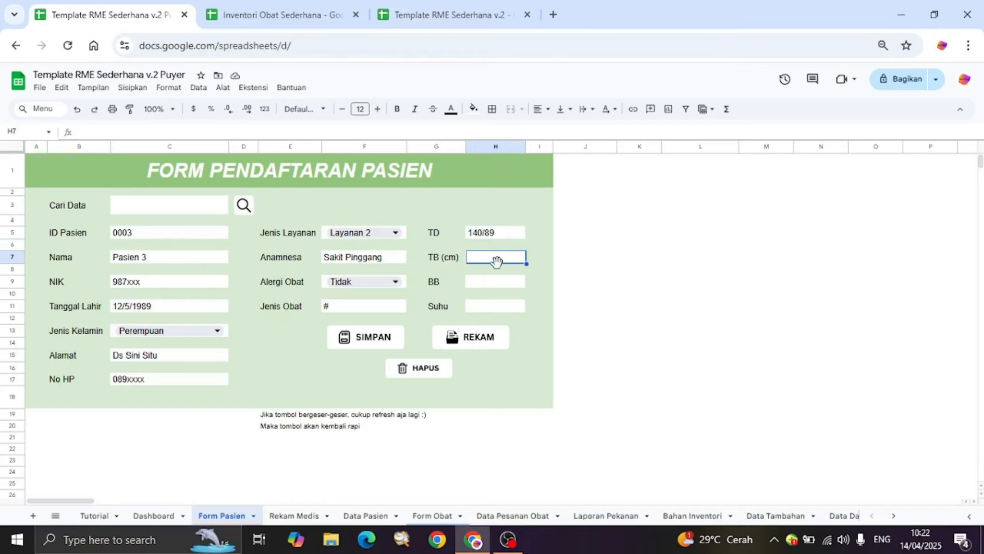
{"action": "type", "text": "#"}
- Enter 67,8 Kg for BB and 37,0 C for Suhu in the patient registration form
{"action": "left_click", "coordinate": [495, 284]}
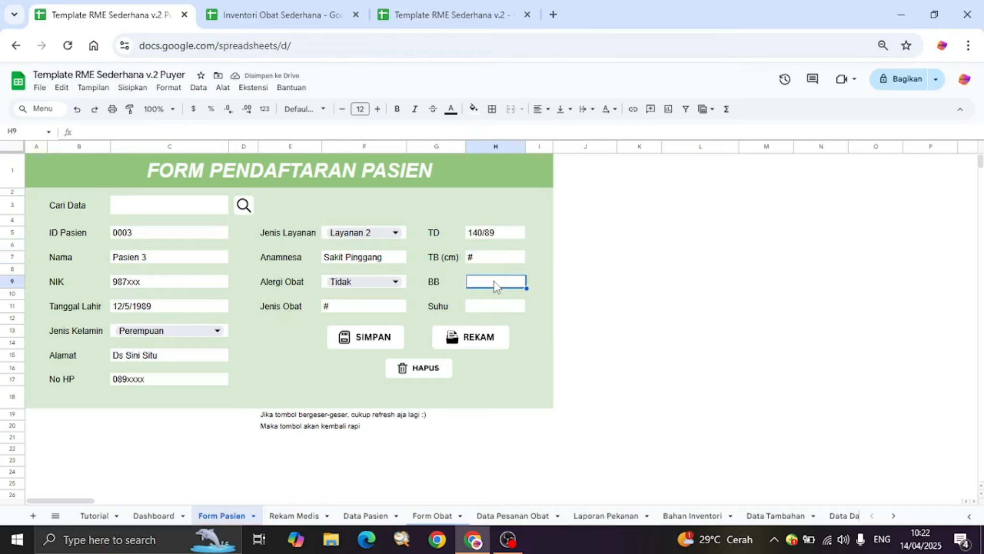
{"action": "type", "text": "67,8"}
{"action": "key", "text": "Return"}
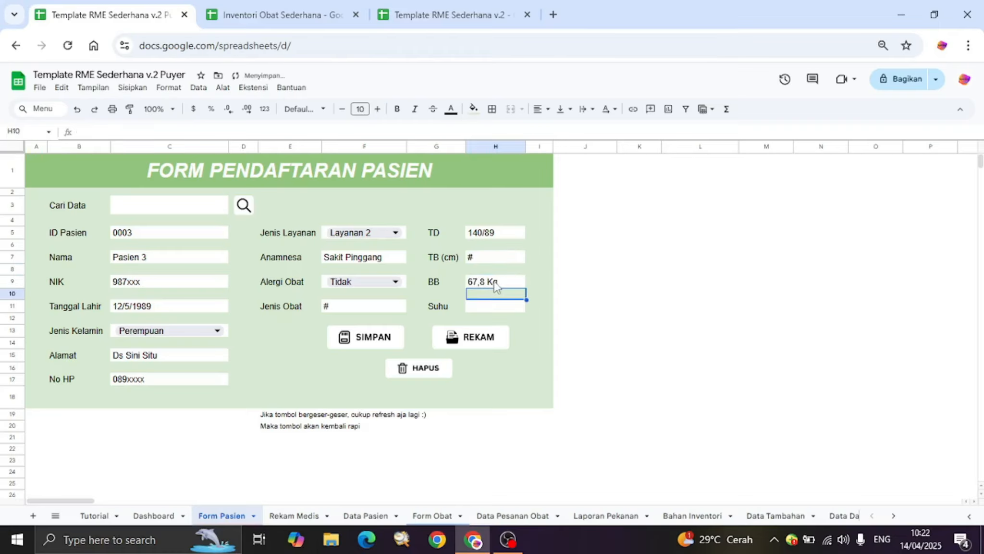
{"action": "left_click", "coordinate": [497, 308]}
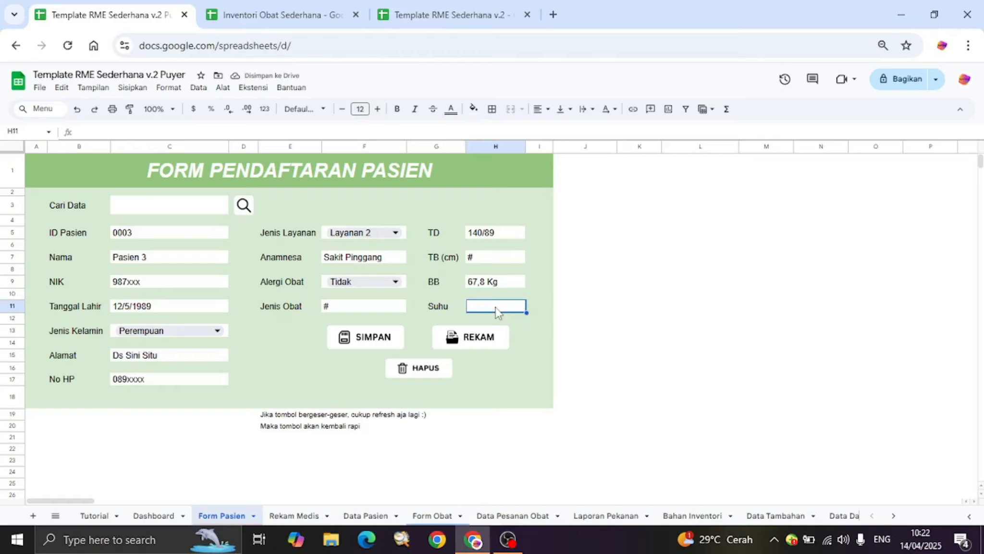
{"action": "type", "text": "37,0 C"}
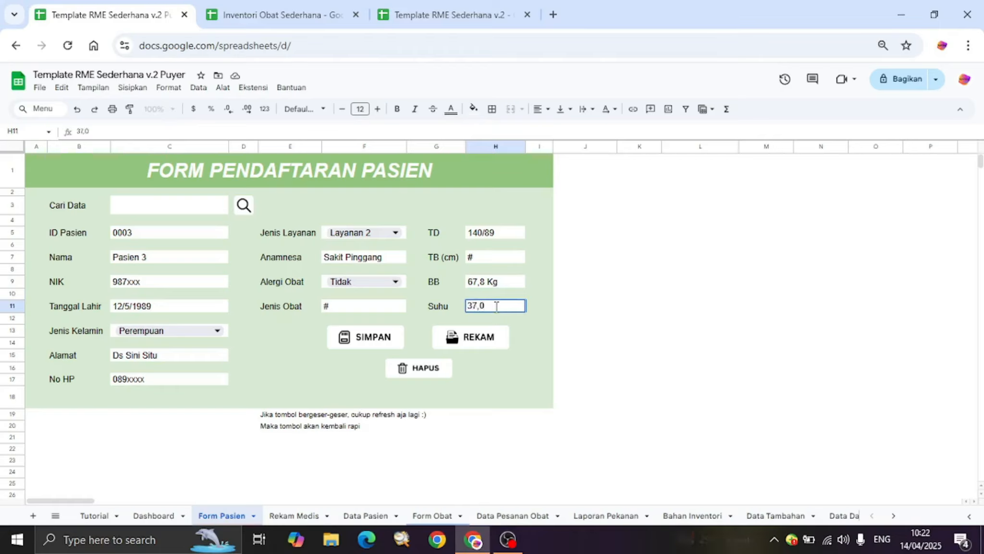
{"action": "key", "text": "Return"}
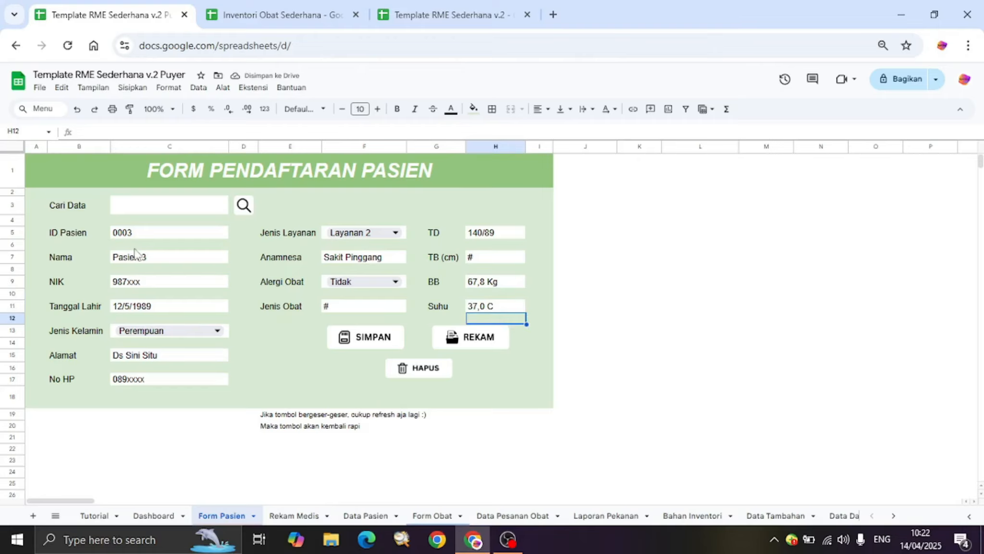
- Save the patient data from the registration form and check the new patient's row in the Data Pasien sheet
{"action": "left_click", "coordinate": [365, 515]}
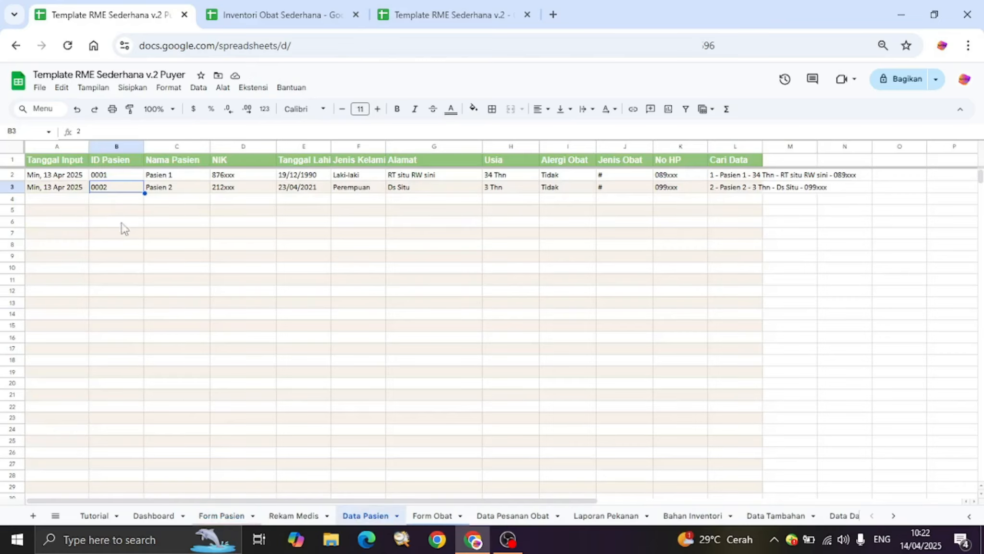
{"action": "left_click", "coordinate": [222, 515]}
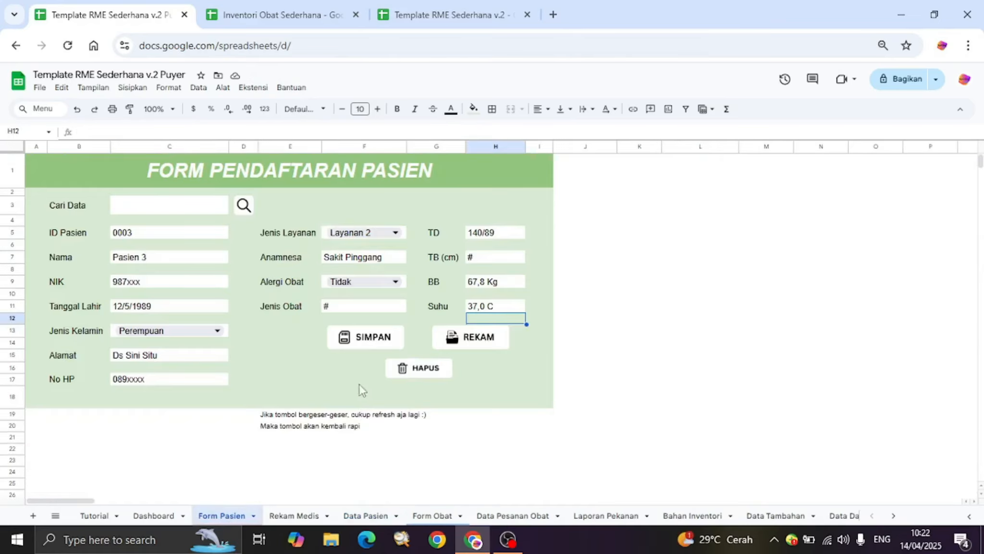
{"action": "left_click", "coordinate": [350, 343]}
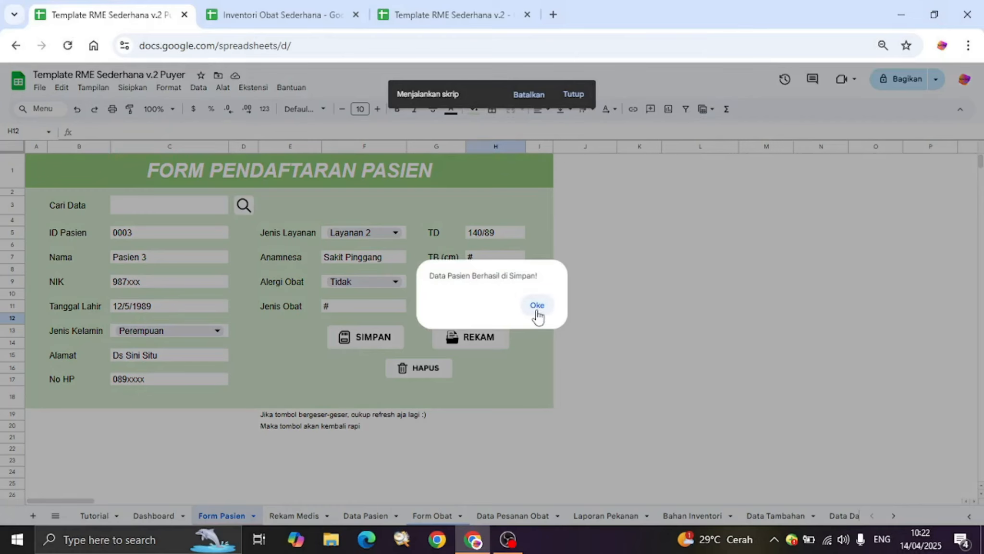
{"action": "left_click", "coordinate": [537, 306]}
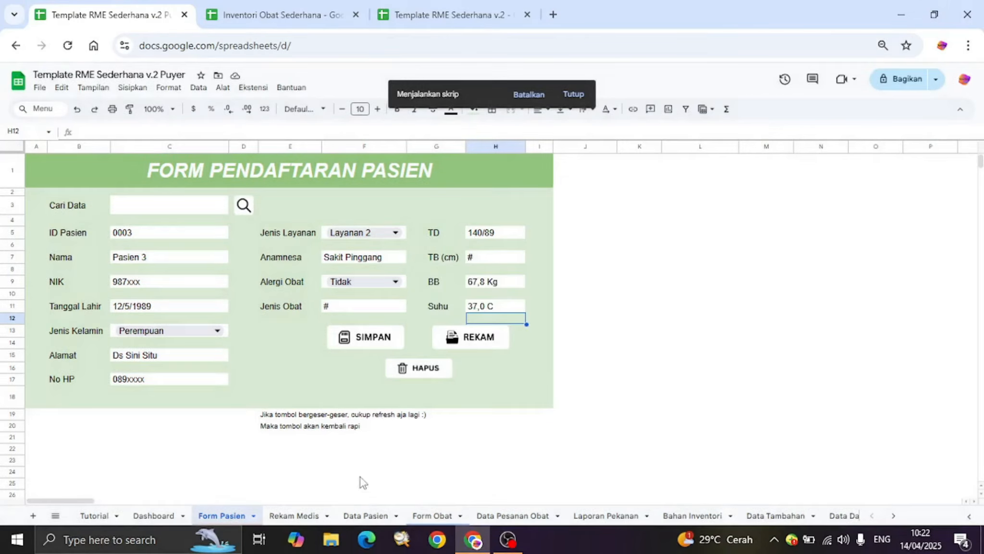
{"action": "left_click", "coordinate": [370, 516]}
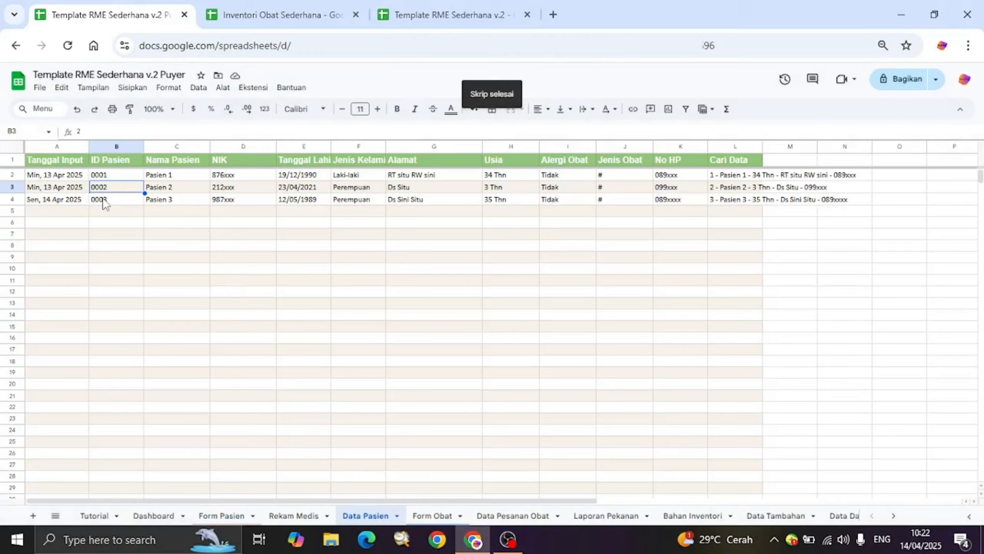
{"action": "left_click", "coordinate": [86, 201]}
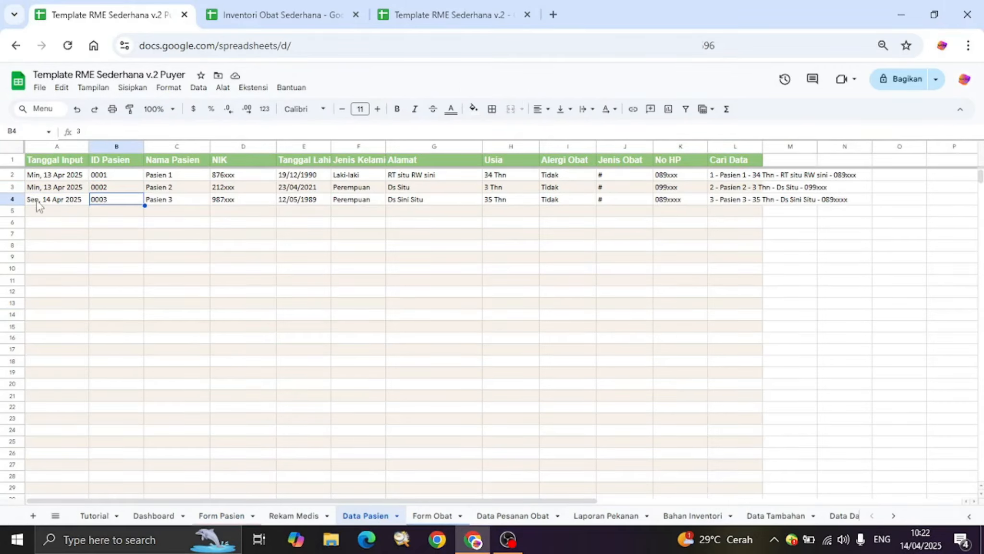
{"action": "left_click", "coordinate": [14, 197]}
{"action": "left_click", "coordinate": [226, 338]}
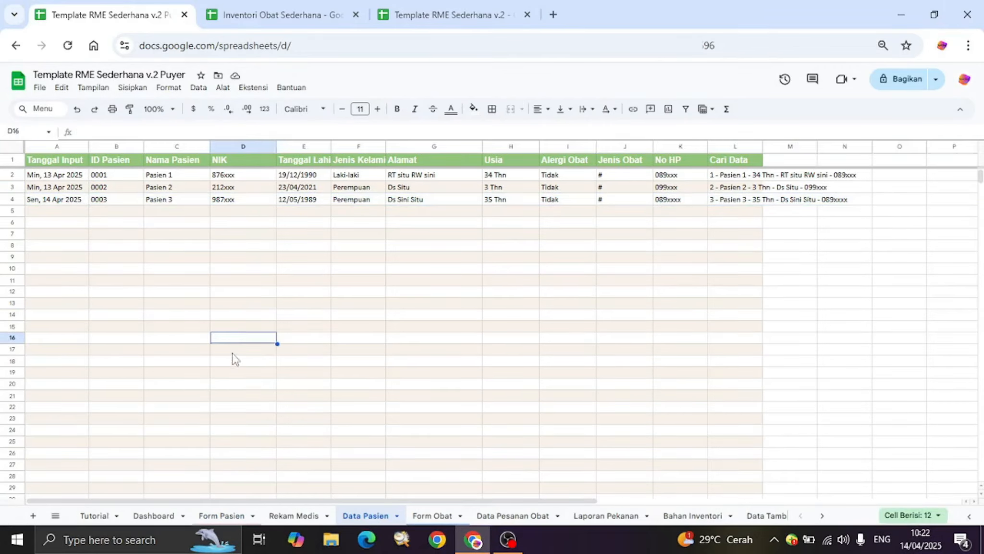
- Record the patient's visit from the registration form and check its row in the Rekam Medis sheet
{"action": "left_click", "coordinate": [222, 515]}
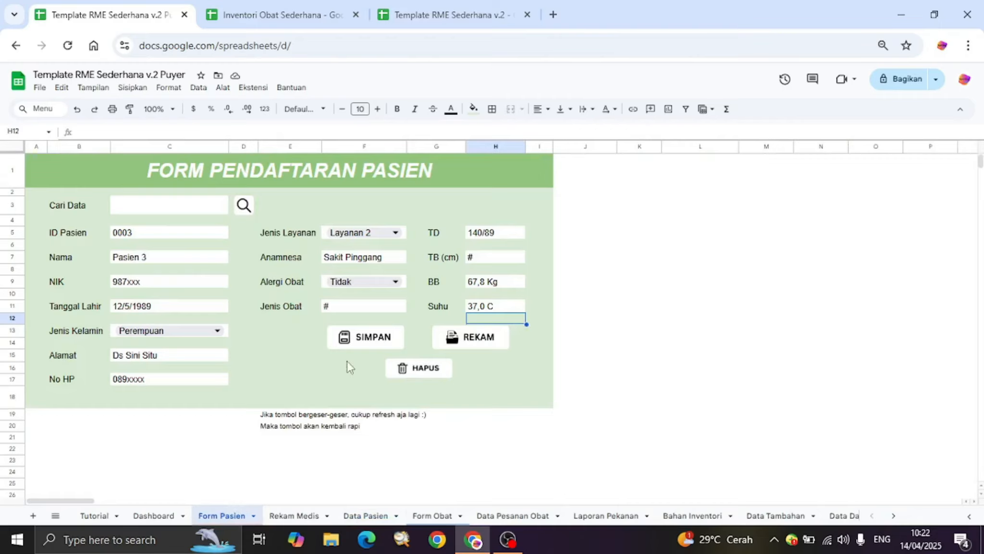
{"action": "left_click", "coordinate": [461, 343]}
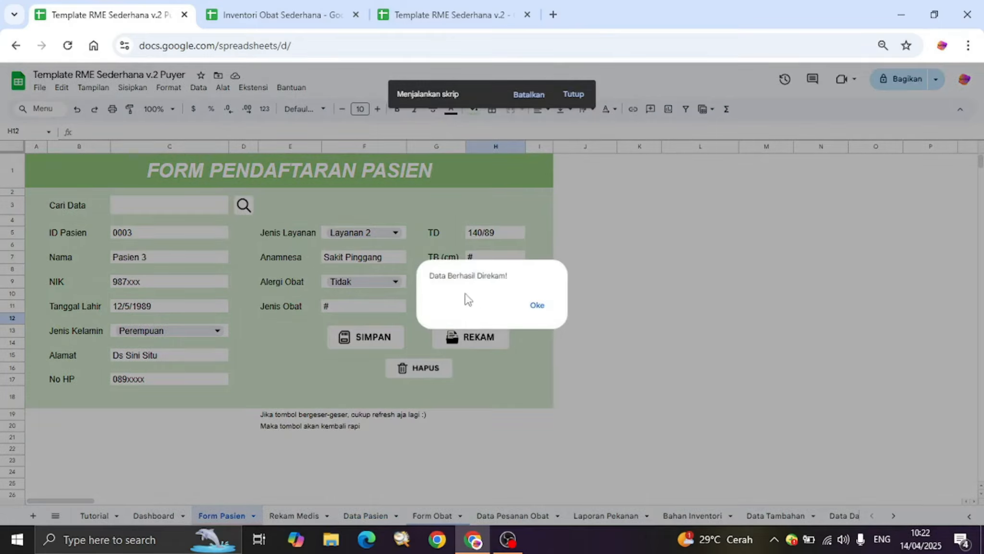
{"action": "left_click", "coordinate": [535, 307]}
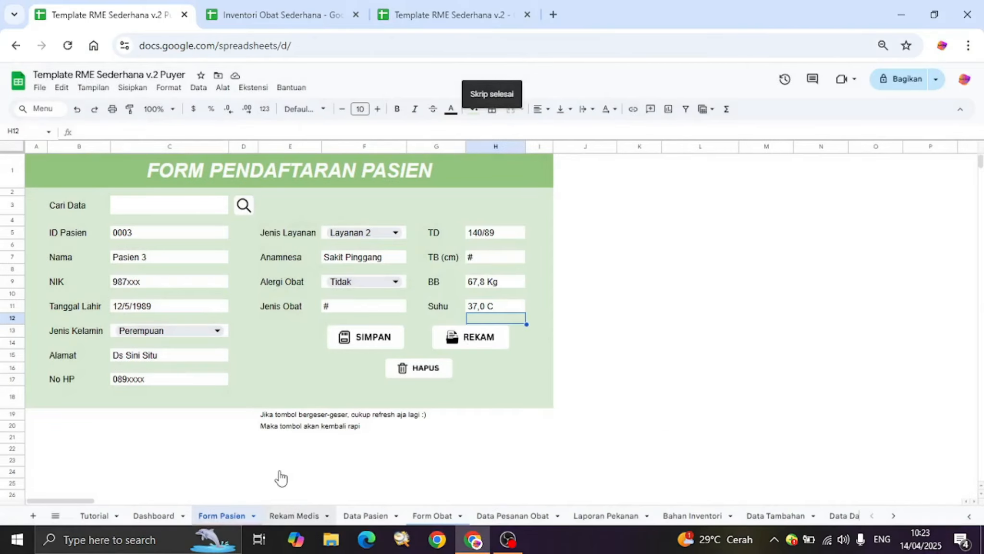
{"action": "left_click", "coordinate": [294, 516]}
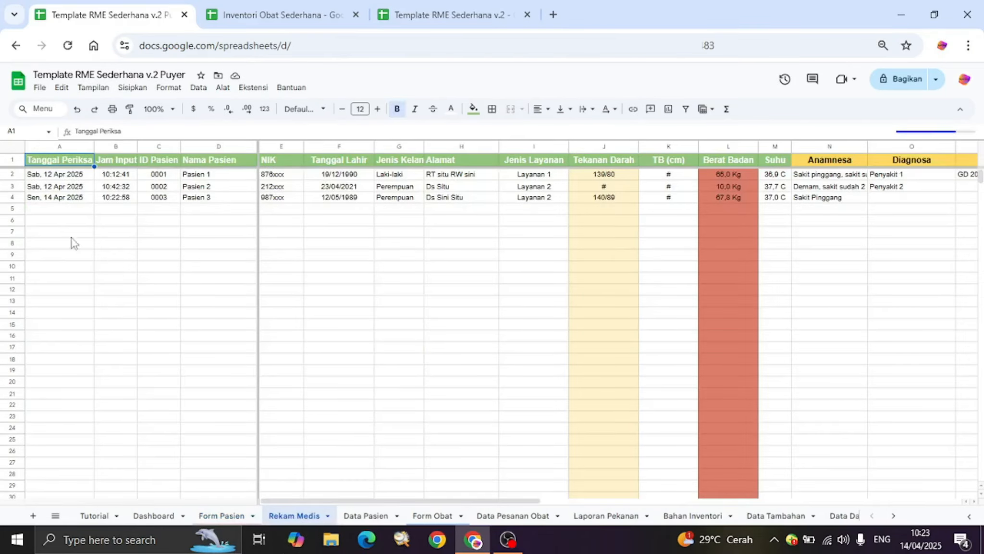
{"action": "left_click", "coordinate": [12, 197]}
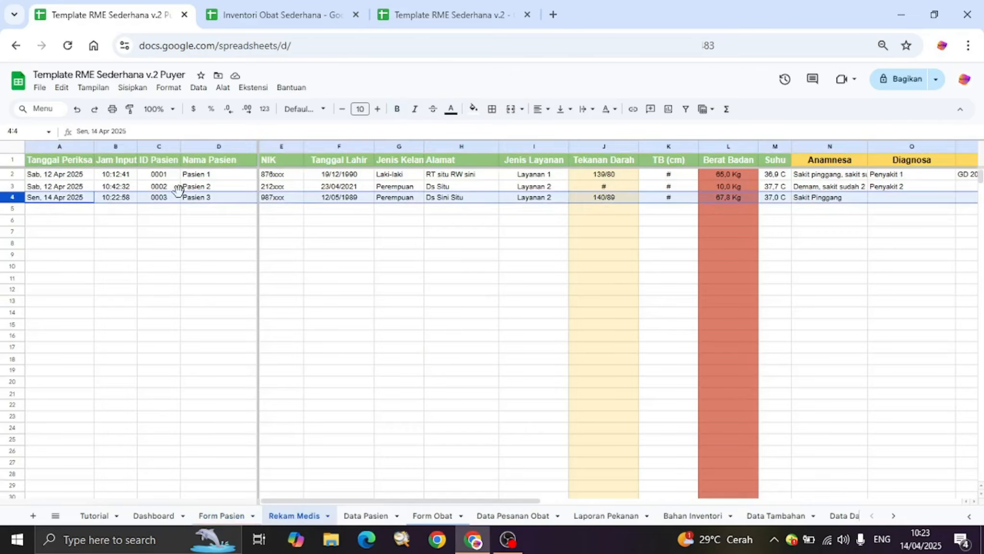
{"action": "left_click", "coordinate": [321, 409]}
- Clear the previous patient's entries from the Form Obat sheet
{"action": "left_click", "coordinate": [243, 514]}
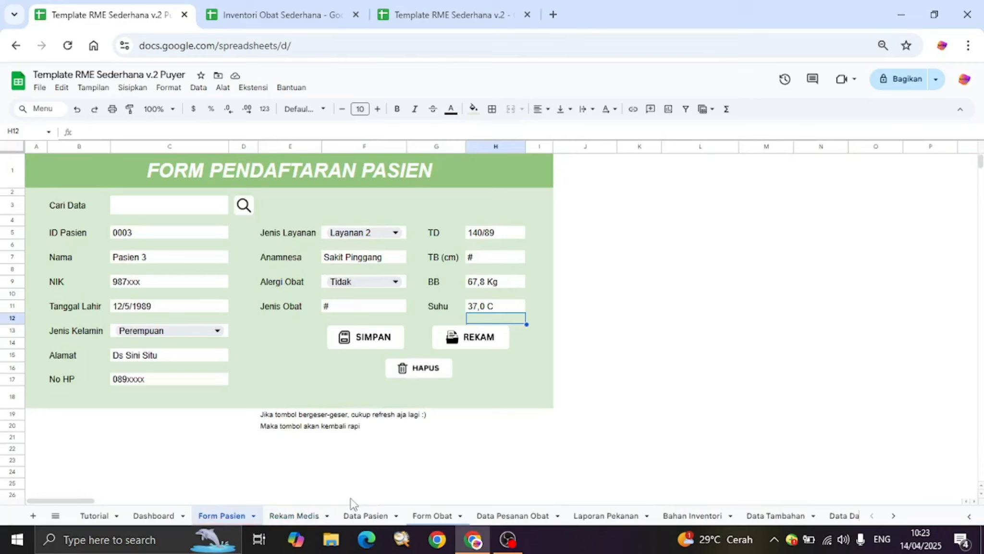
{"action": "left_click", "coordinate": [438, 517]}
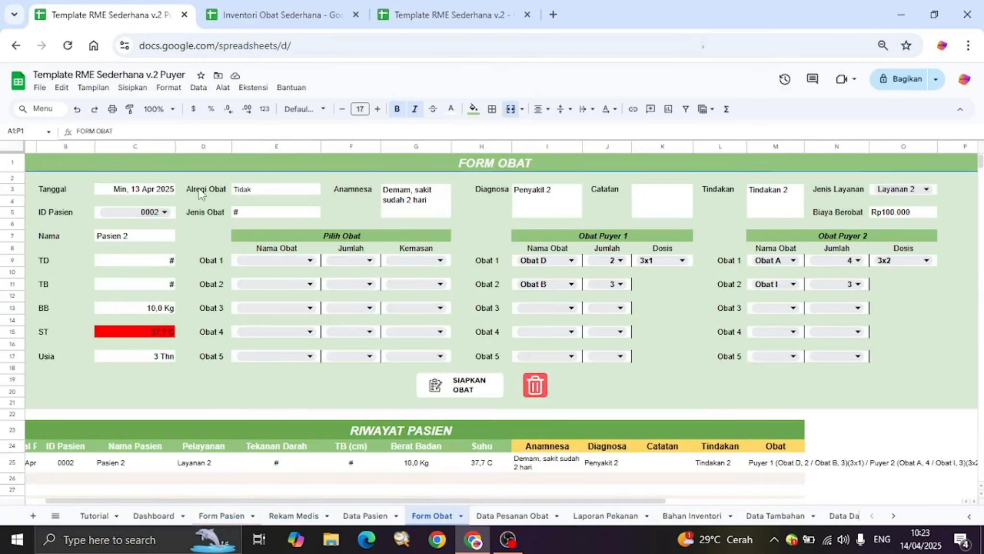
{"action": "left_click", "coordinate": [536, 386]}
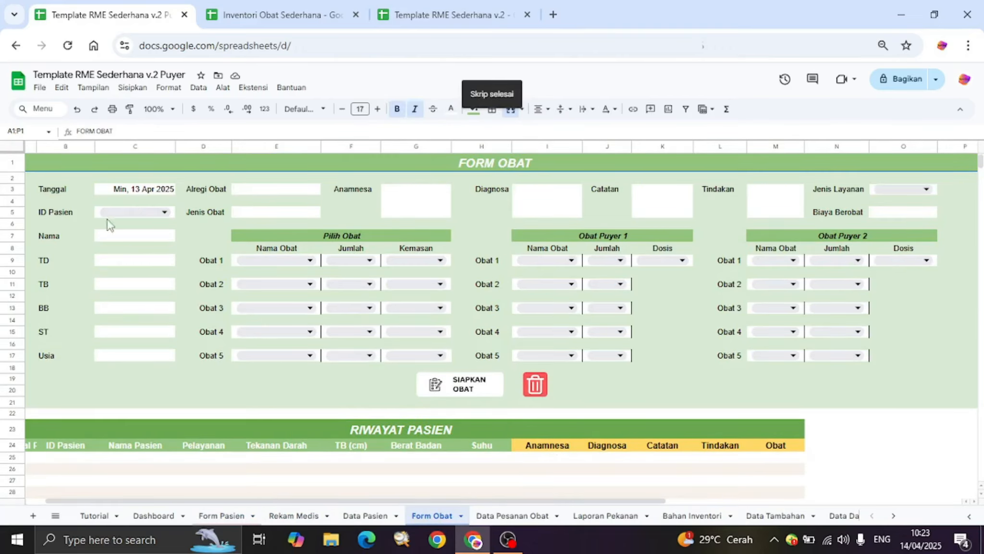
- Set the Form Obat date to 14 Apr 2025 and select the newly registered patient's ID
{"action": "double_click", "coordinate": [121, 190]}
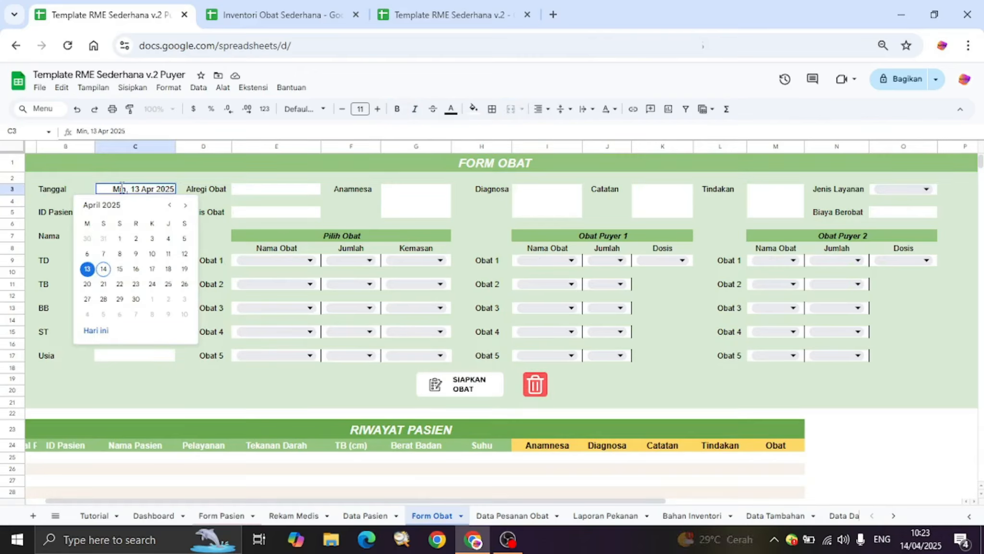
{"action": "left_click", "coordinate": [103, 269]}
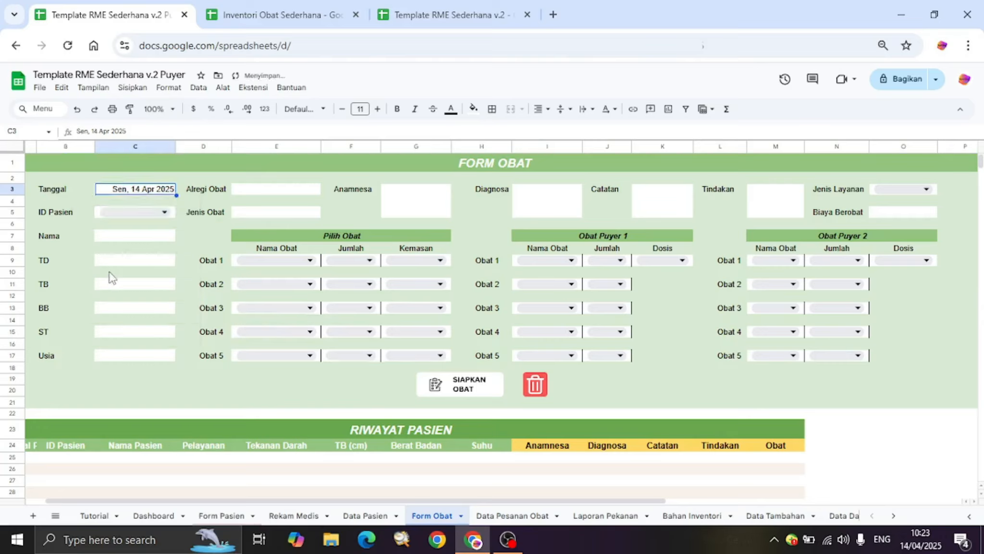
{"action": "left_click", "coordinate": [171, 212]}
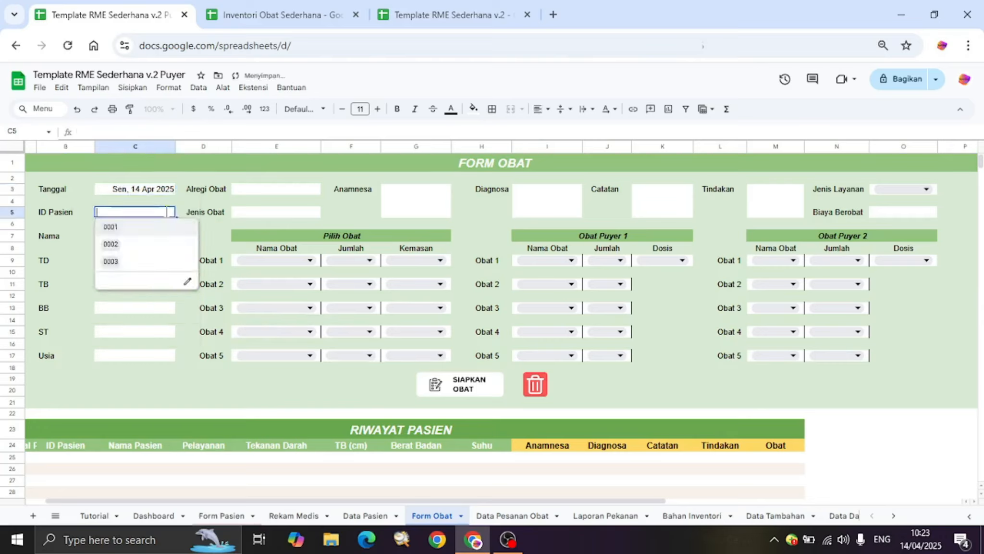
{"action": "left_click", "coordinate": [136, 265]}
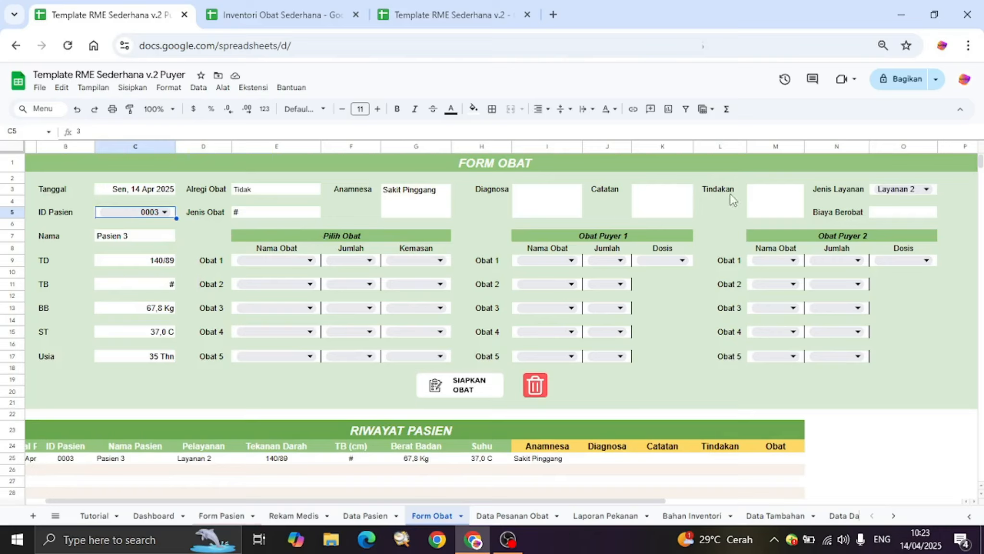
- Compare the Tindakan field with the Form Obat layout in the older Template RME Sederhana v.2 spreadsheet
{"action": "left_click", "coordinate": [778, 199]}
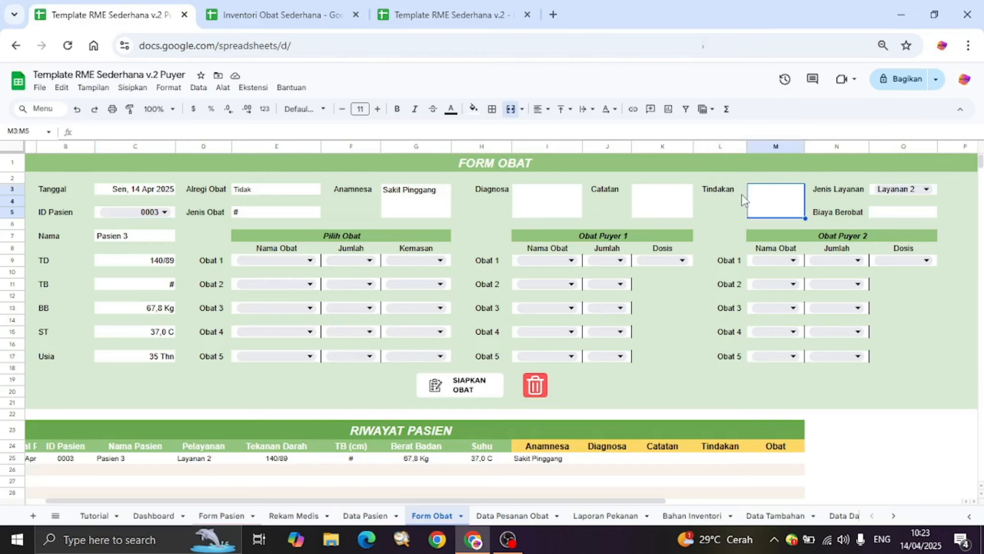
{"action": "left_click", "coordinate": [469, 14]}
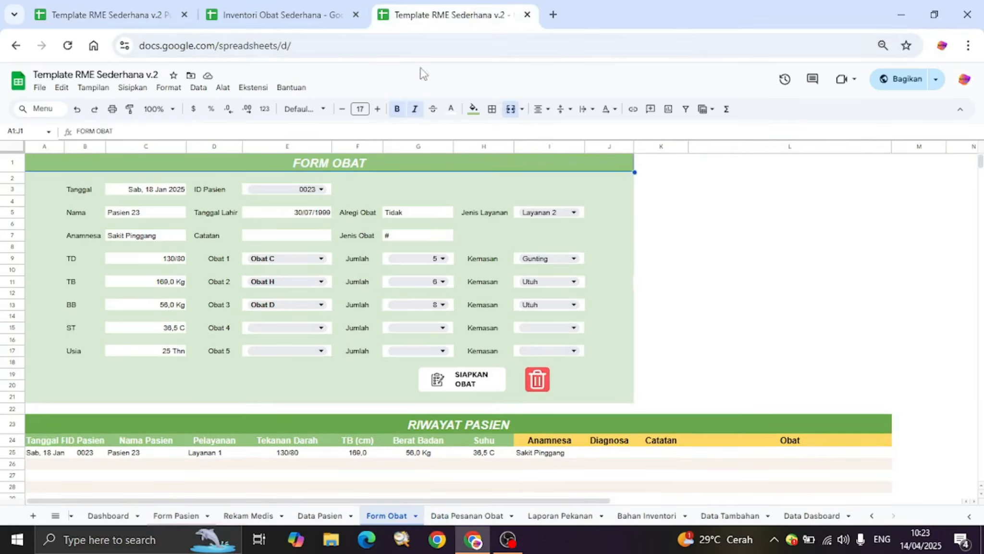
{"action": "left_click", "coordinate": [126, 18]}
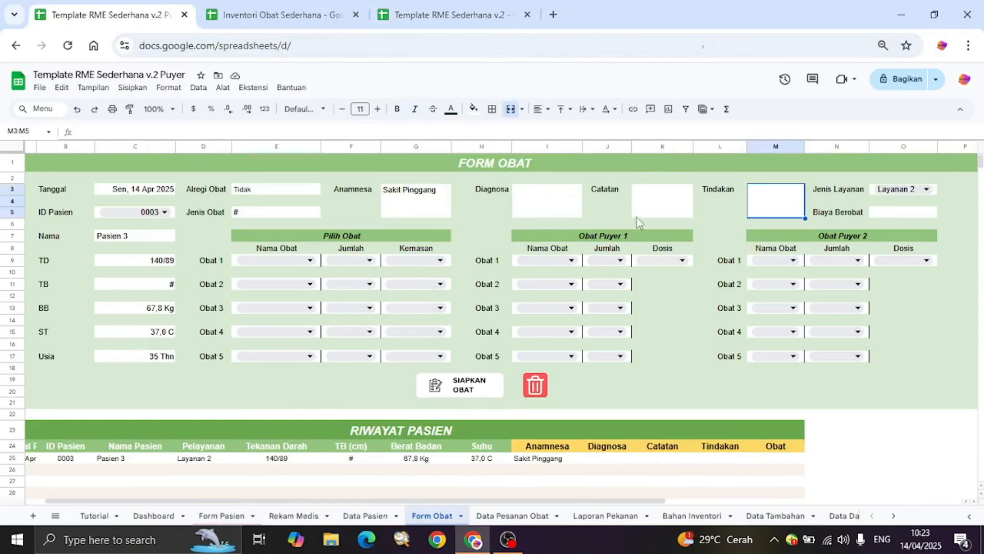
- Enter Penyakit 5 as the Diagnosa and GD 190 as the Catatan in Form Obat
{"action": "left_click", "coordinate": [563, 201]}
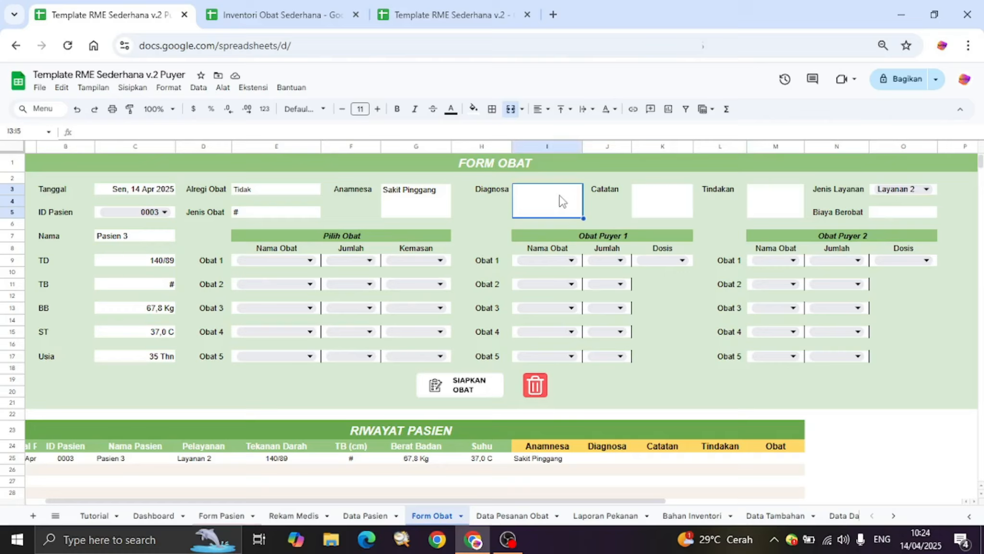
{"action": "type", "text": "Penyakit 5"}
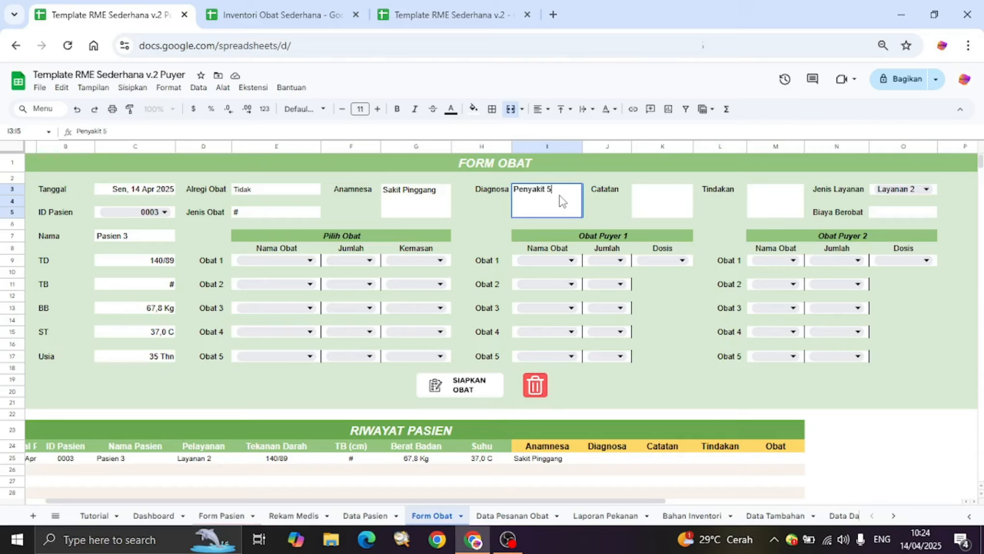
{"action": "left_click", "coordinate": [666, 201]}
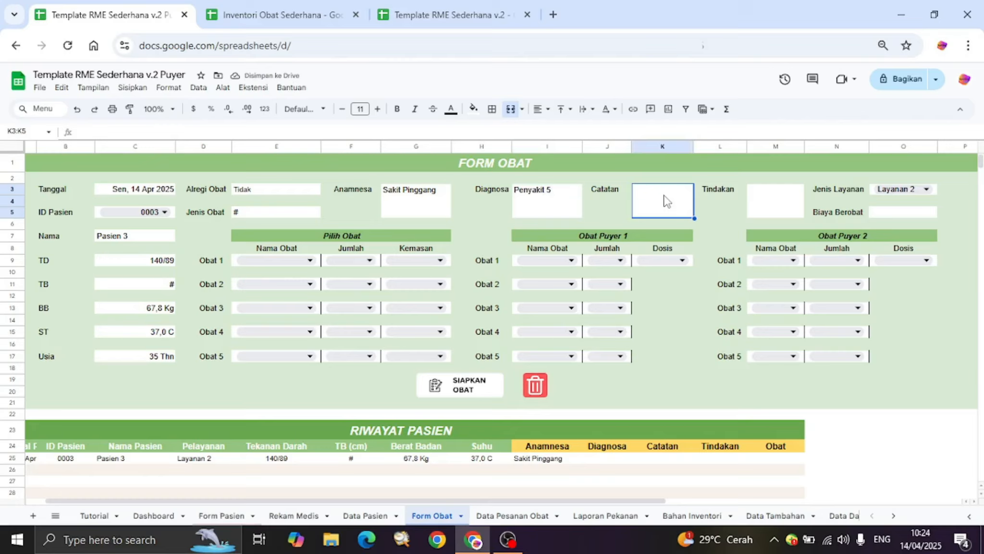
{"action": "type", "text": "GD 190"}
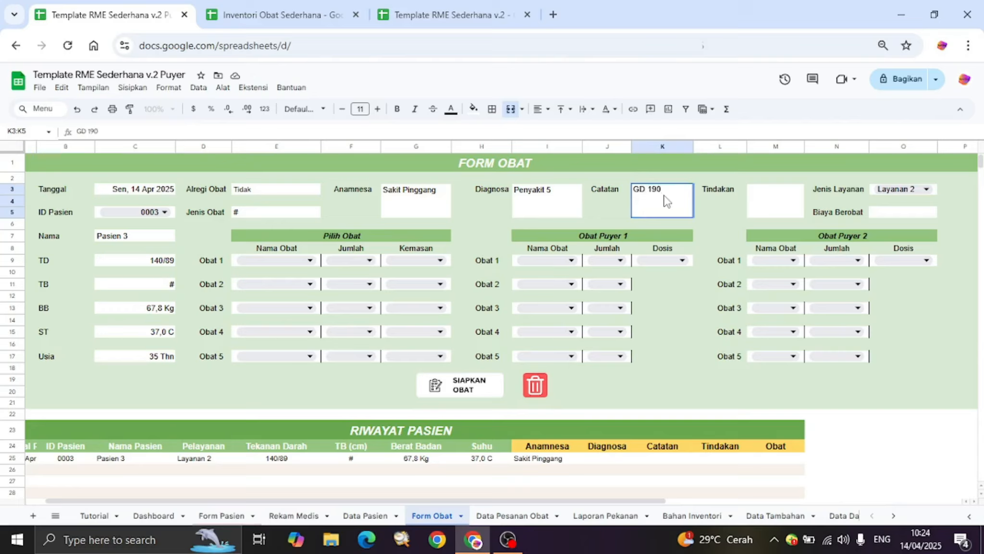
- Enter Tidakan 4 in the Tindakan field of Form Obat
{"action": "left_click", "coordinate": [708, 212]}
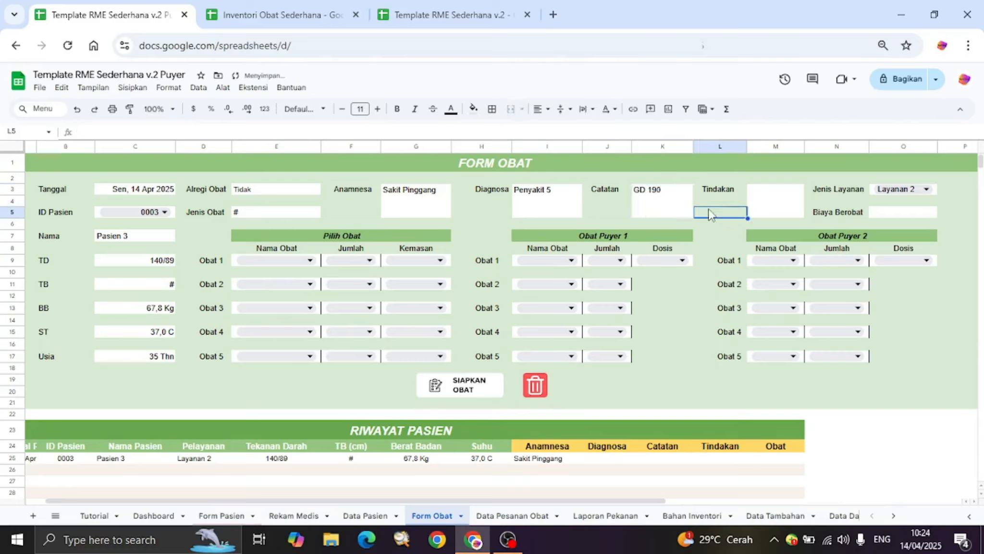
{"action": "left_click", "coordinate": [771, 204]}
{"action": "type", "text": "Tidakan 4"}
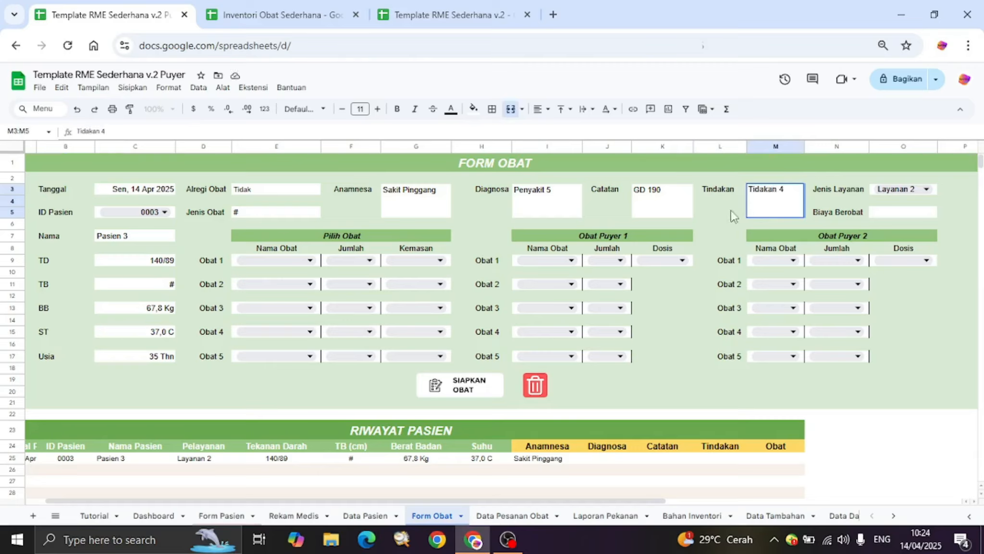
- Fill in Obat 1 under Pilih Obat with Obat D, Jumlah 3 and Kemasan Gunting
{"action": "left_click", "coordinate": [721, 213]}
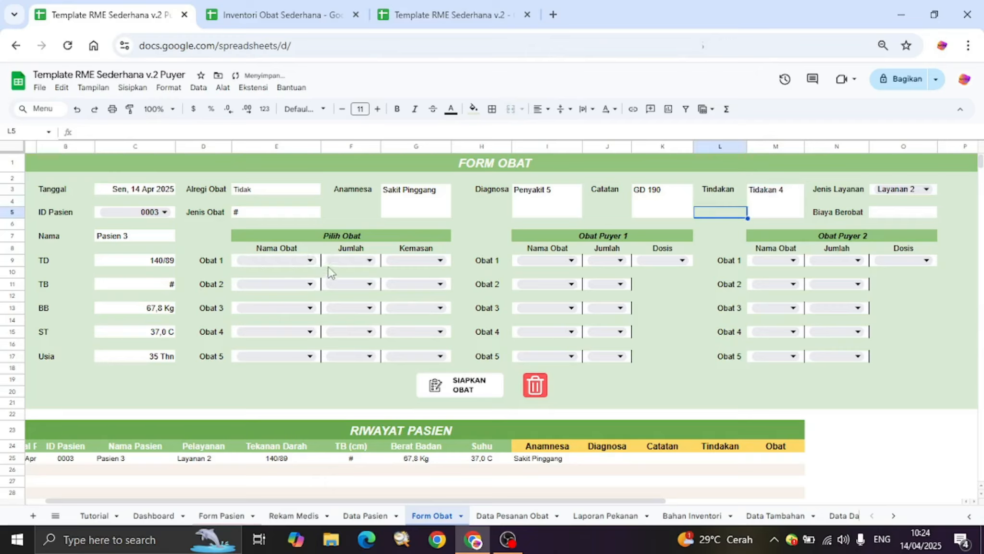
{"action": "left_click", "coordinate": [294, 263]}
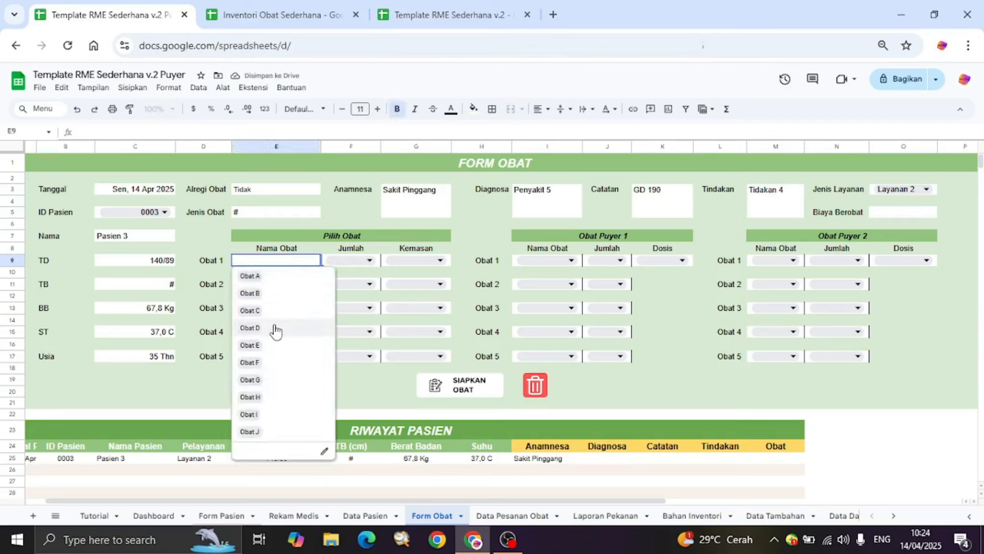
{"action": "left_click", "coordinate": [277, 328]}
{"action": "left_click", "coordinate": [351, 264]}
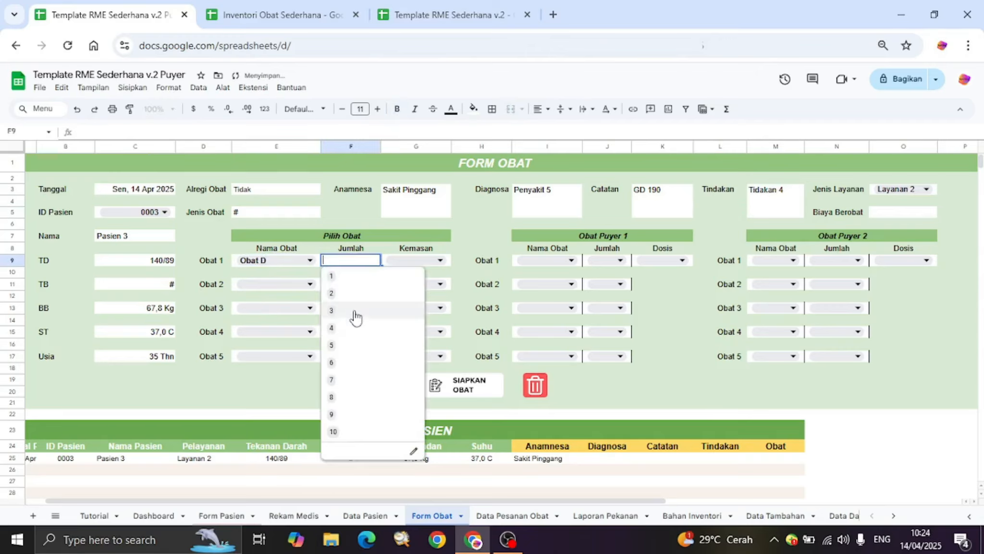
{"action": "left_click", "coordinate": [351, 316]}
{"action": "left_click", "coordinate": [402, 260]}
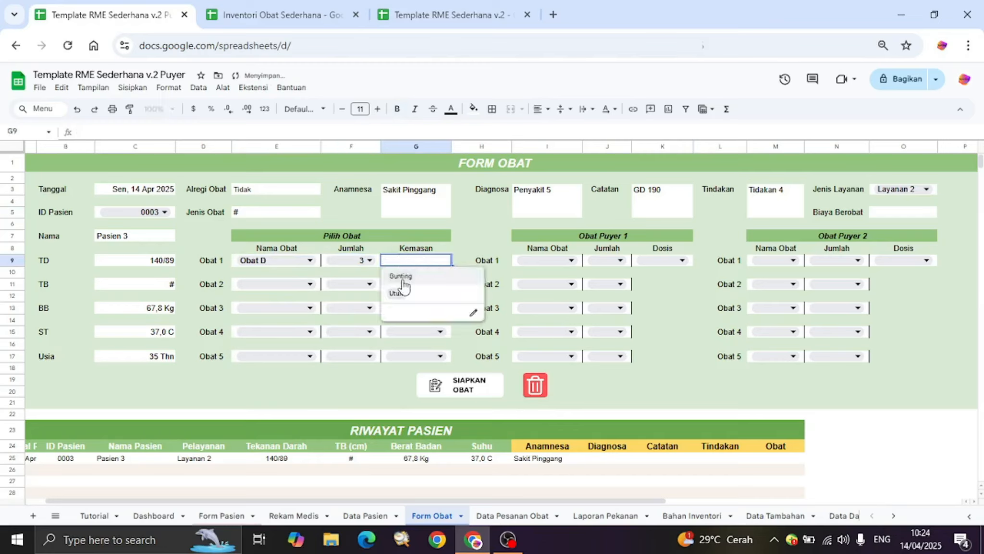
{"action": "left_click", "coordinate": [406, 279]}
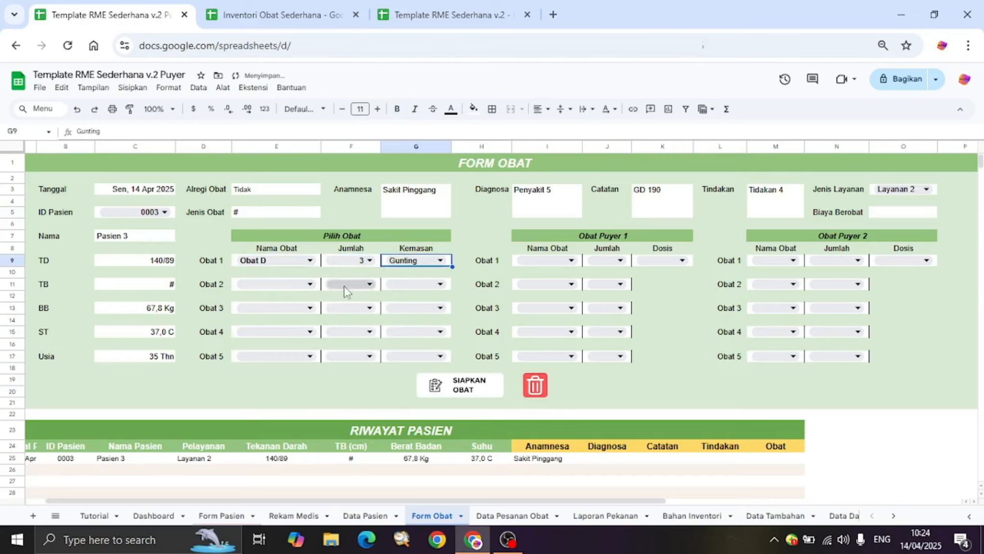
- Fill in Obat 2 under Pilih Obat with Obat H, Jumlah 5 and Kemasan Utuh
{"action": "left_click", "coordinate": [308, 283]}
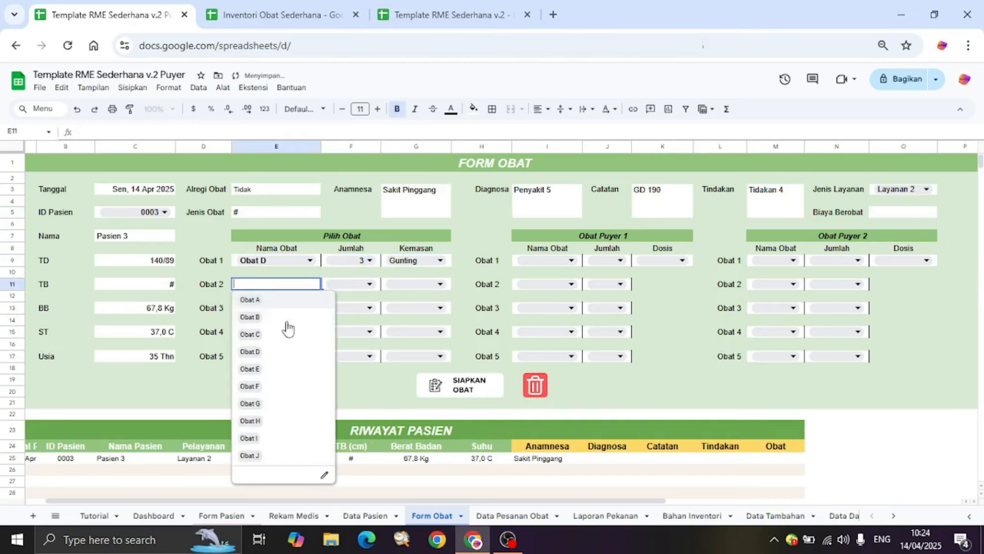
{"action": "left_click", "coordinate": [264, 421]}
{"action": "left_click", "coordinate": [366, 284]}
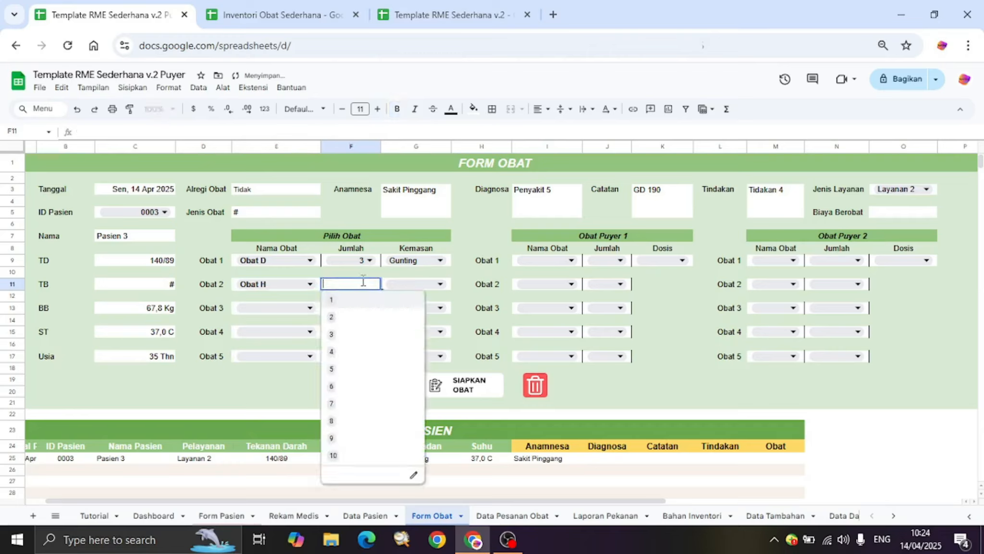
{"action": "left_click", "coordinate": [366, 371]}
{"action": "left_click", "coordinate": [416, 287]}
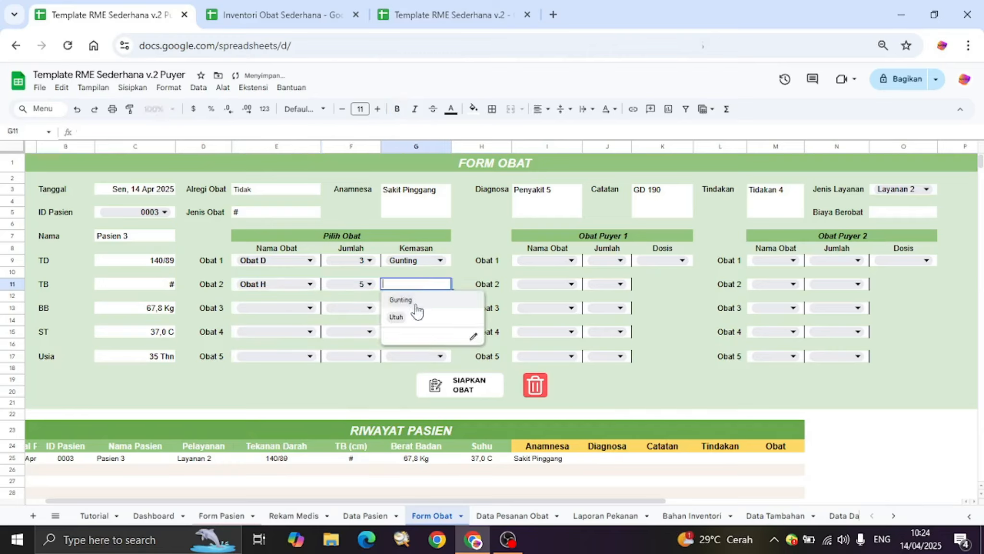
{"action": "left_click", "coordinate": [416, 317]}
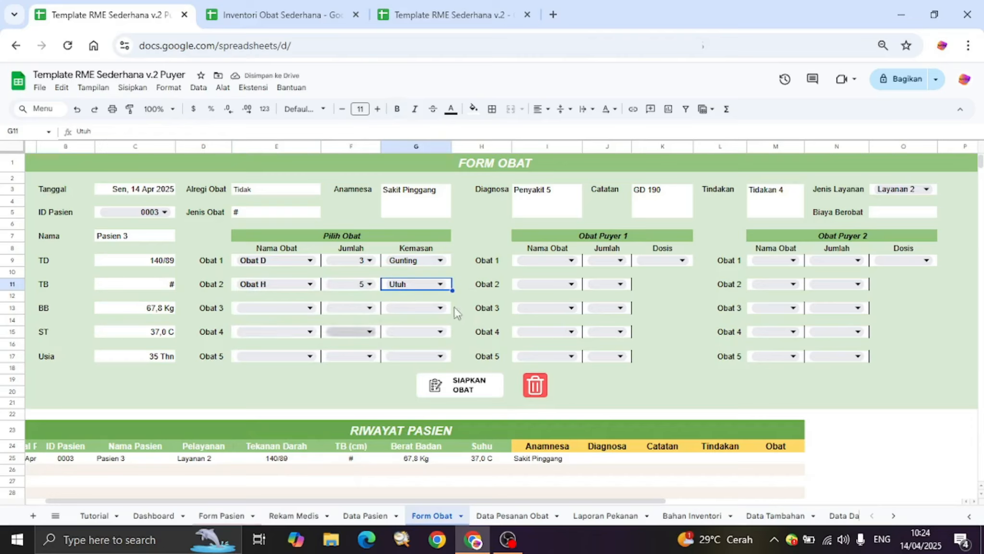
{"action": "left_click", "coordinate": [656, 283]}
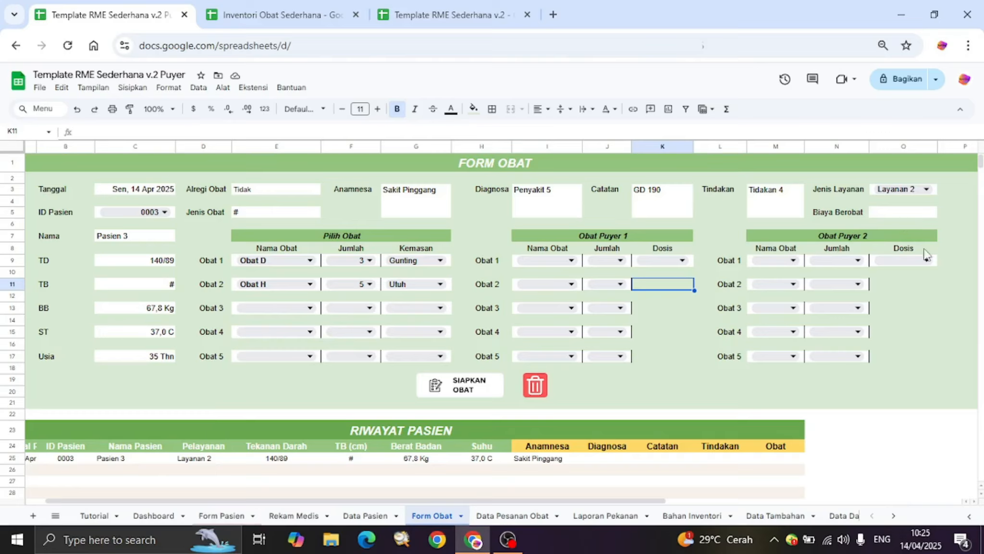
- Set Biaya Berobat to Rp50.000 and save the Form Obat entry with Siapkan Obat
{"action": "double_click", "coordinate": [899, 213]}
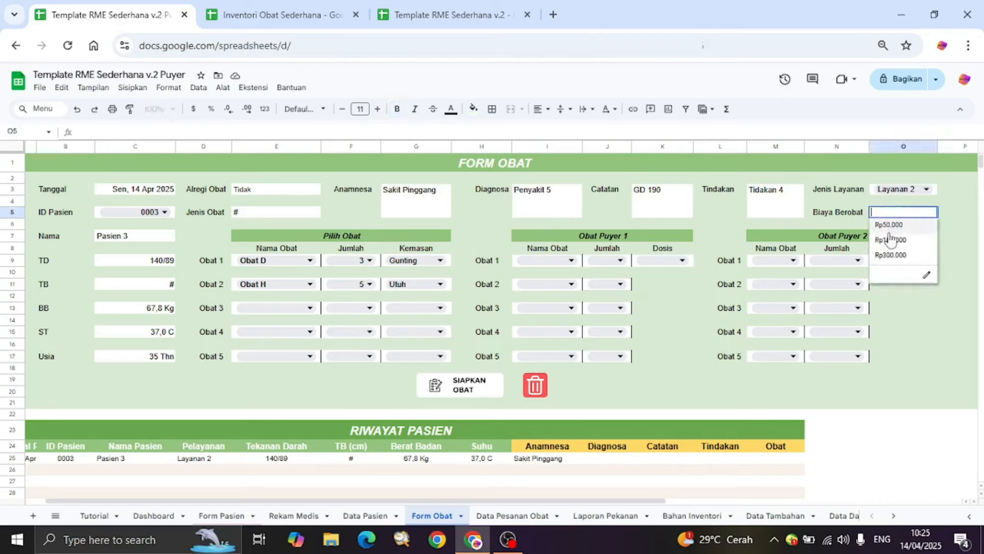
{"action": "left_click", "coordinate": [894, 229]}
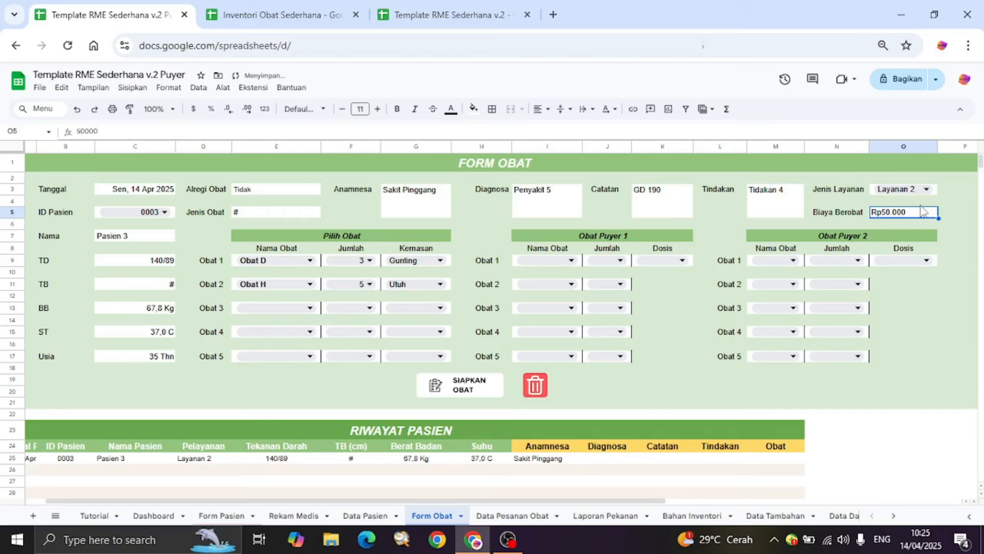
{"action": "left_click", "coordinate": [934, 298]}
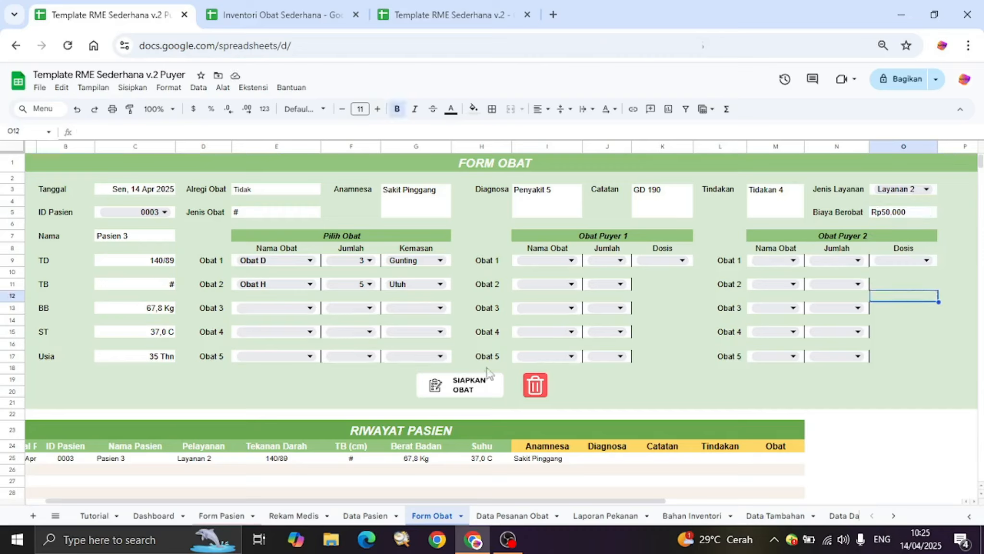
{"action": "left_click", "coordinate": [480, 393]}
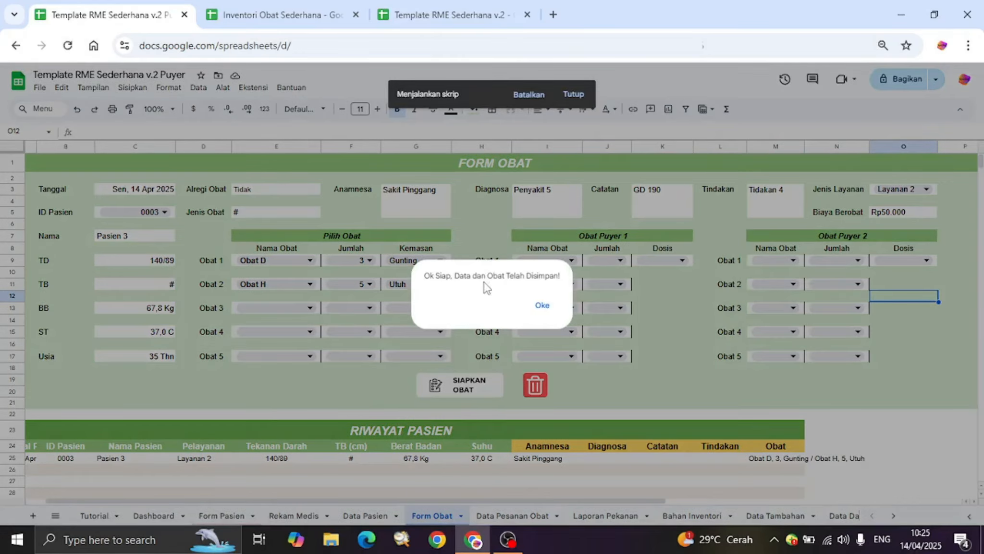
{"action": "left_click", "coordinate": [542, 306]}
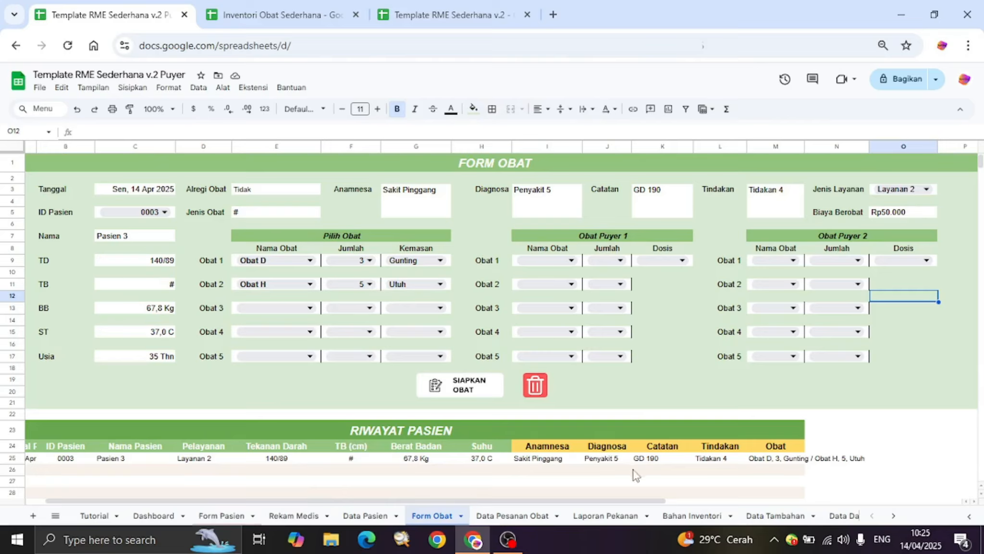
- Check the Diagnosa, Catatan, Tindakan and Obat entries in the Riwayat Pasien table
{"action": "left_click", "coordinate": [605, 460]}
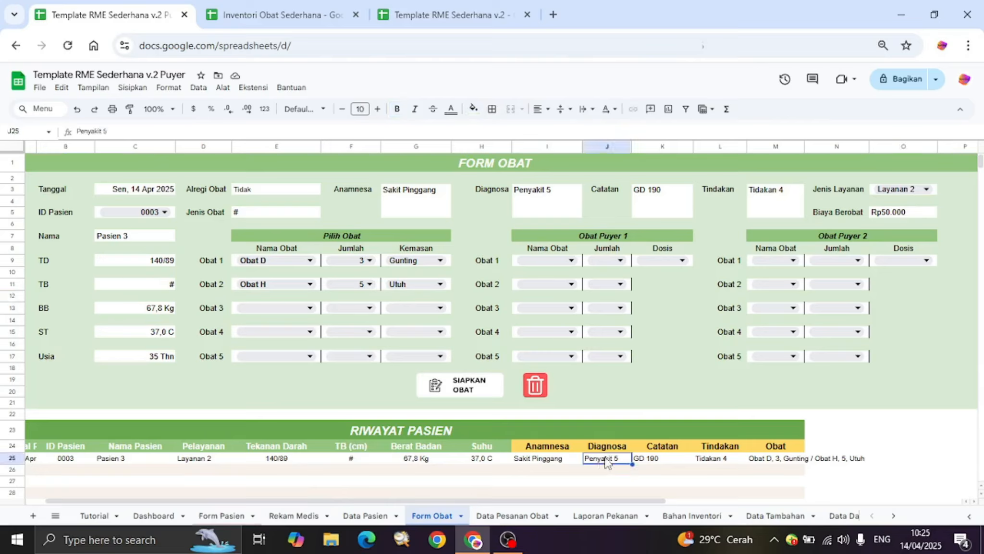
{"action": "left_click", "coordinate": [647, 460]}
{"action": "left_click", "coordinate": [704, 449]}
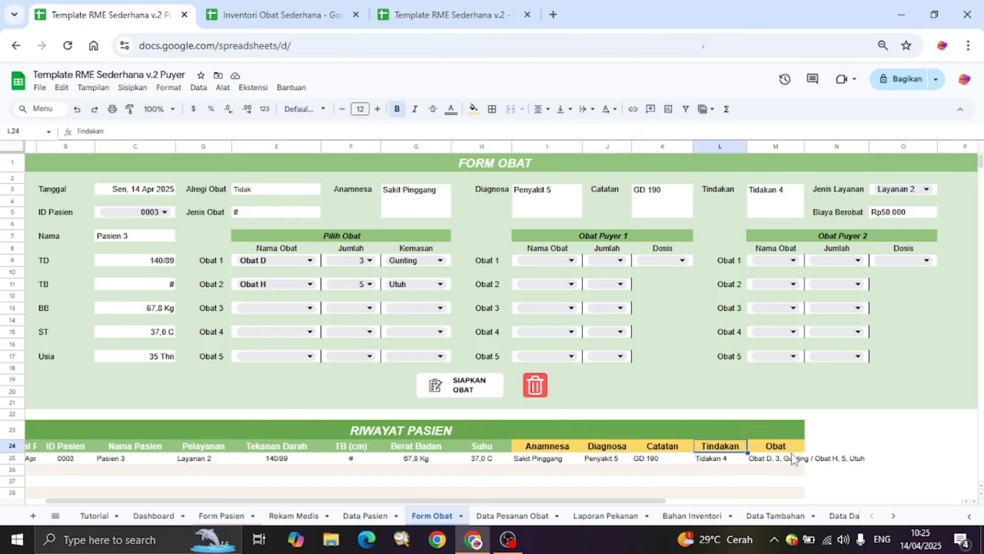
{"action": "left_click", "coordinate": [765, 448]}
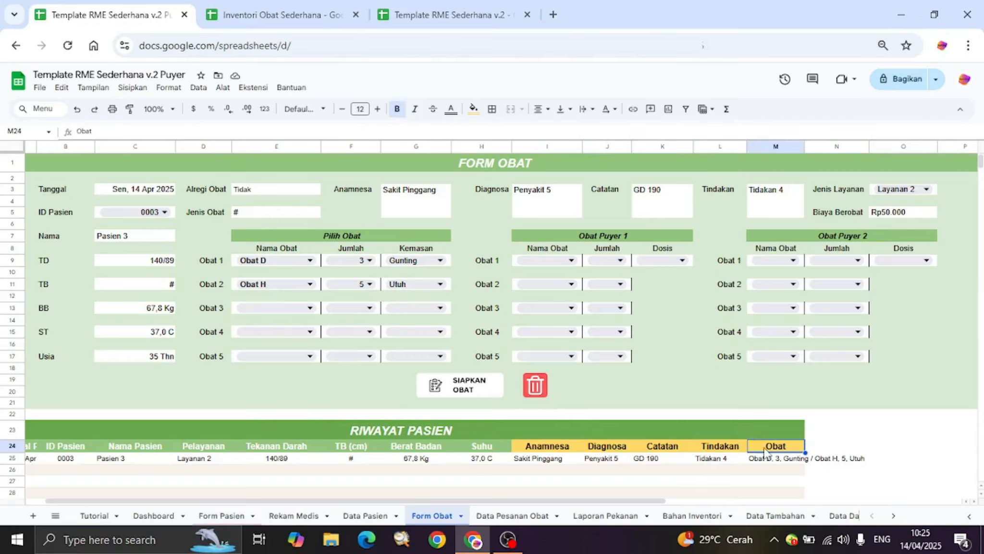
- Examine the new patient's row in Data Pesanan Obat, including the drug cost, Biaya Berobat and Net Profit columns
{"action": "left_click", "coordinate": [514, 516]}
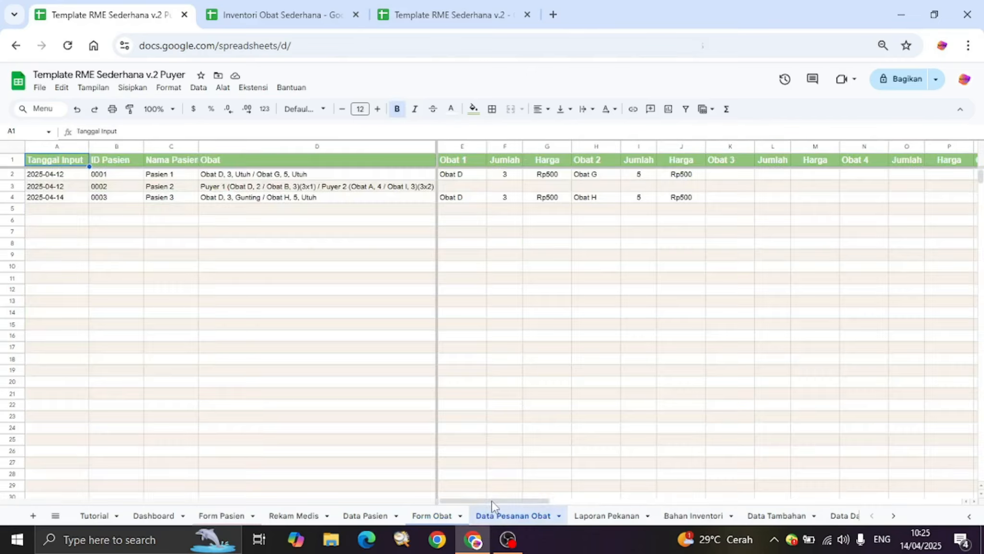
{"action": "left_click", "coordinate": [10, 197]}
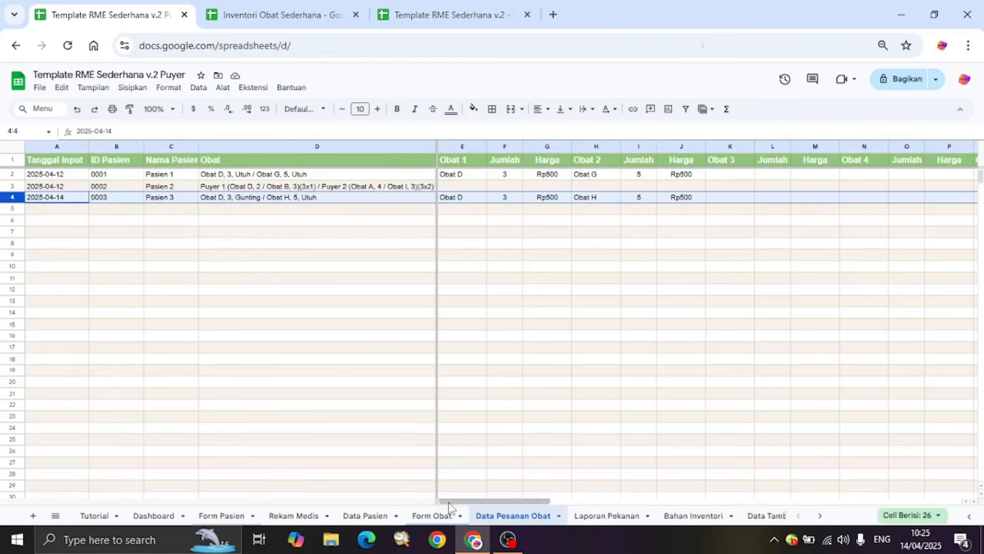
{"action": "left_click_drag", "start_coordinate": [448, 502], "coordinate": [849, 486]}
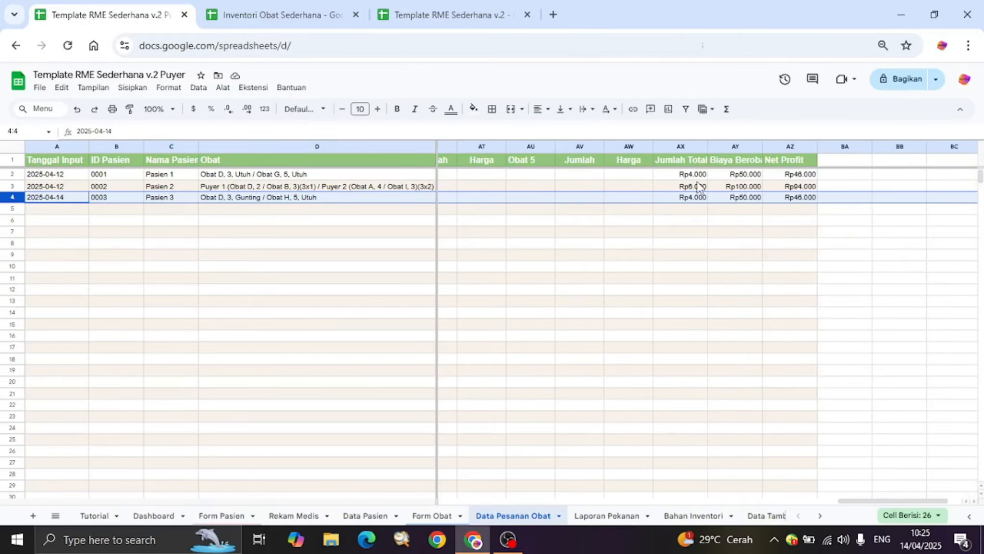
{"action": "left_click", "coordinate": [799, 175]}
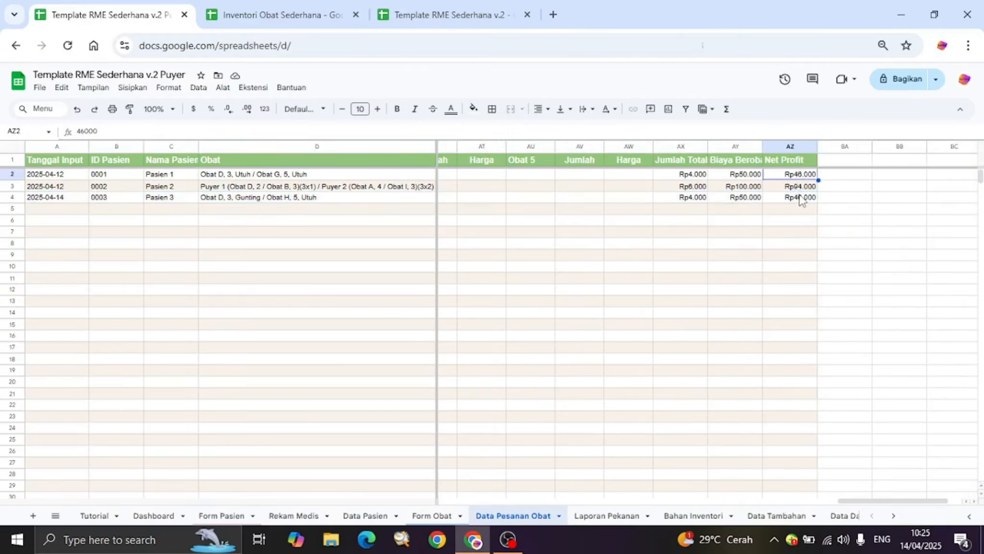
{"action": "left_click", "coordinate": [801, 201]}
{"action": "left_click", "coordinate": [692, 200]}
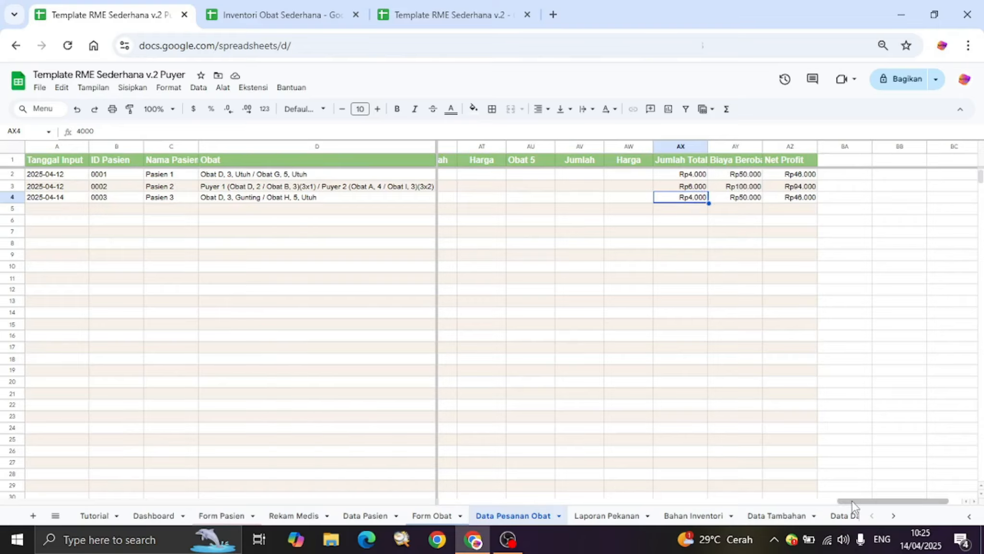
{"action": "left_click_drag", "start_coordinate": [852, 505], "coordinate": [365, 509]}
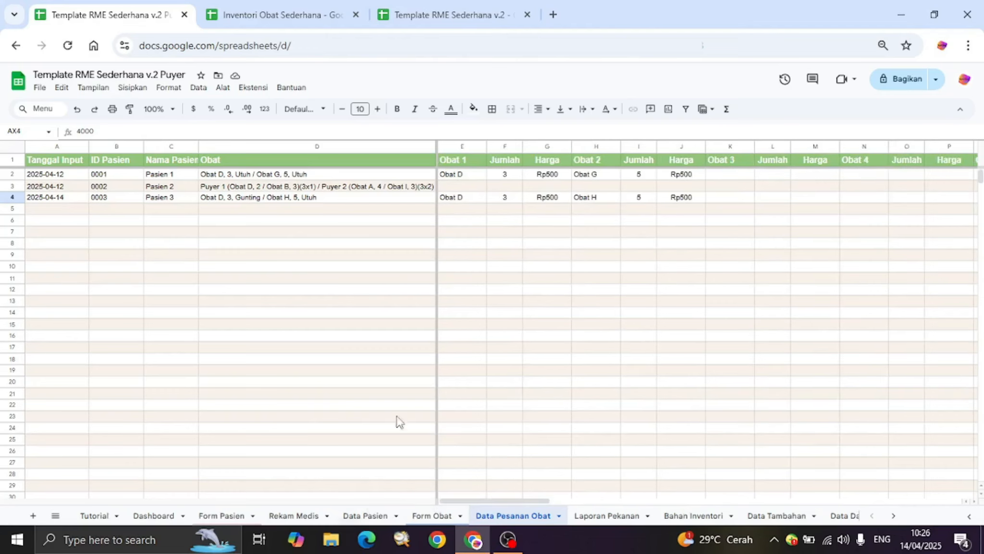
- Clear all entries from the patient registration form on the Form Pasien sheet
{"action": "left_click", "coordinate": [431, 516]}
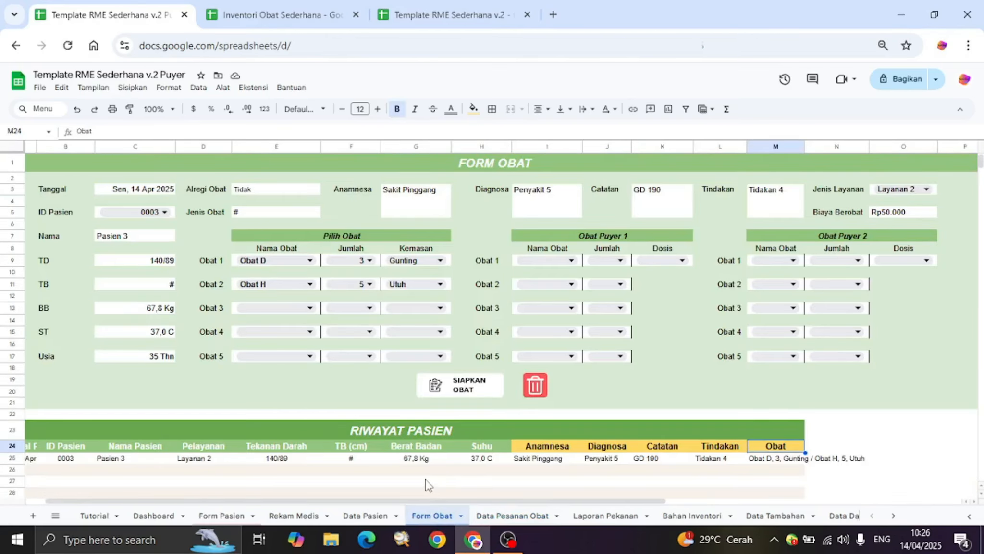
{"action": "left_click", "coordinate": [222, 516]}
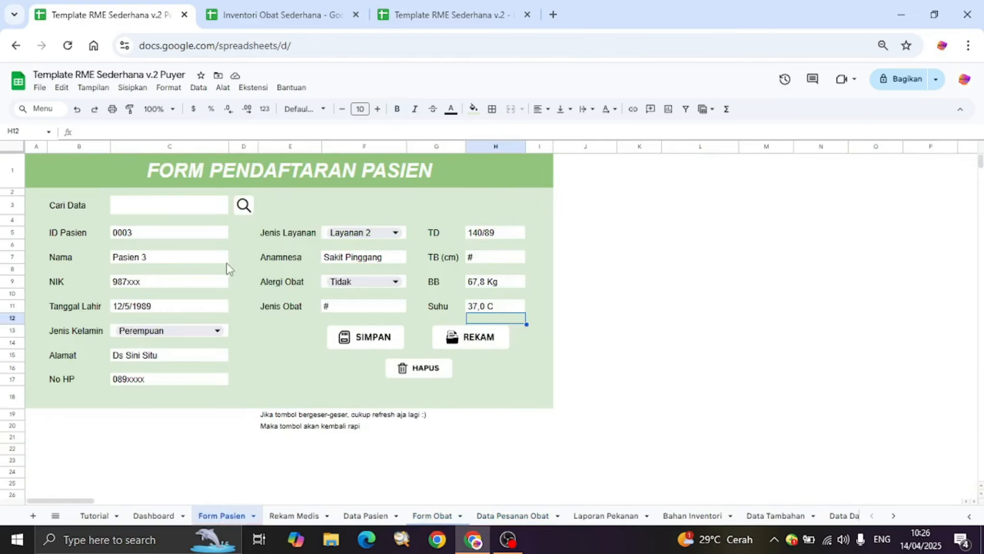
{"action": "left_click", "coordinate": [431, 371]}
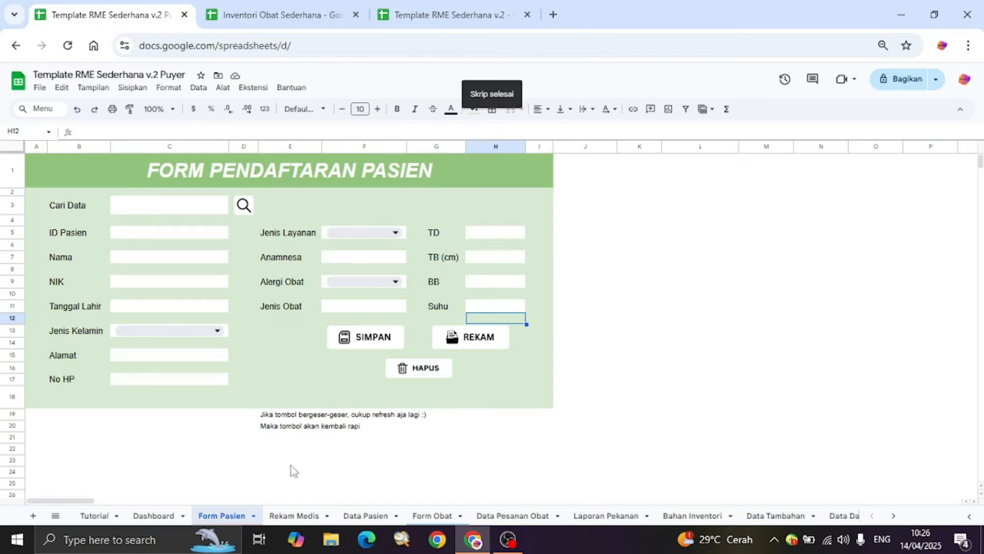
- Review the registered patients and their Tanggal Input on the Data Pasien sheet
{"action": "left_click", "coordinate": [356, 515]}
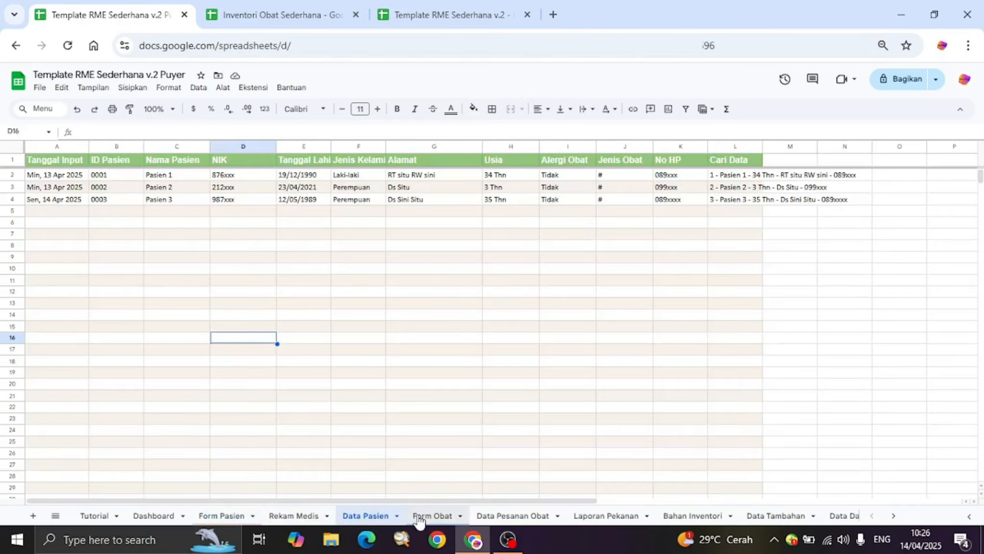
{"action": "left_click", "coordinate": [432, 515]}
{"action": "left_click", "coordinate": [366, 516]}
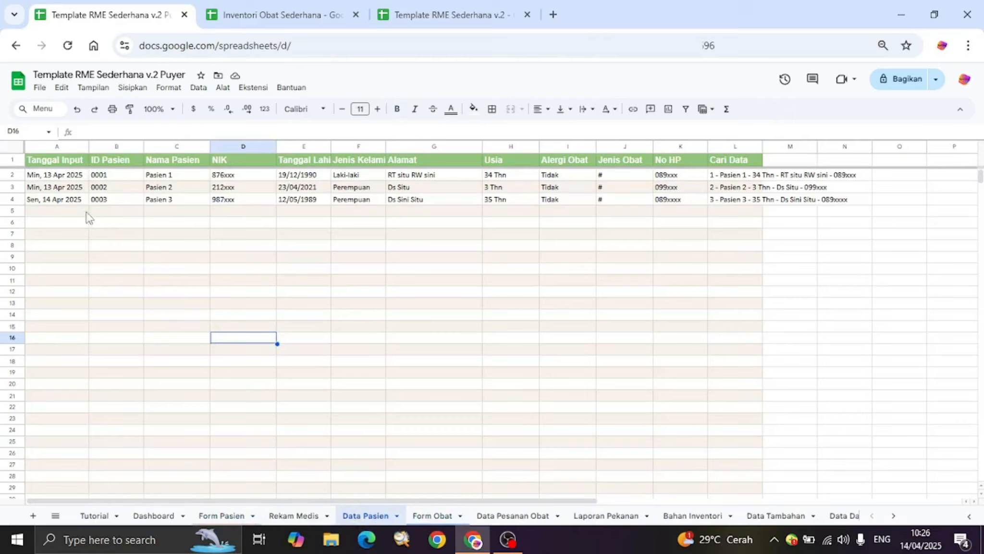
{"action": "left_click", "coordinate": [67, 190]}
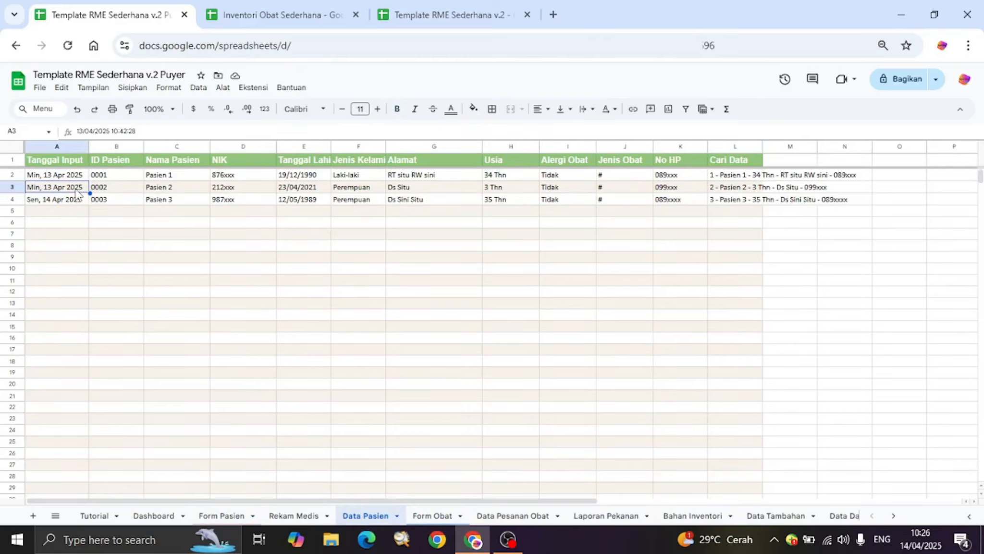
- Search for pasien 2 in the Cari Data field of Form Pasien and choose the matching patient entry
{"action": "left_click", "coordinate": [233, 517]}
{"action": "left_click", "coordinate": [175, 209]}
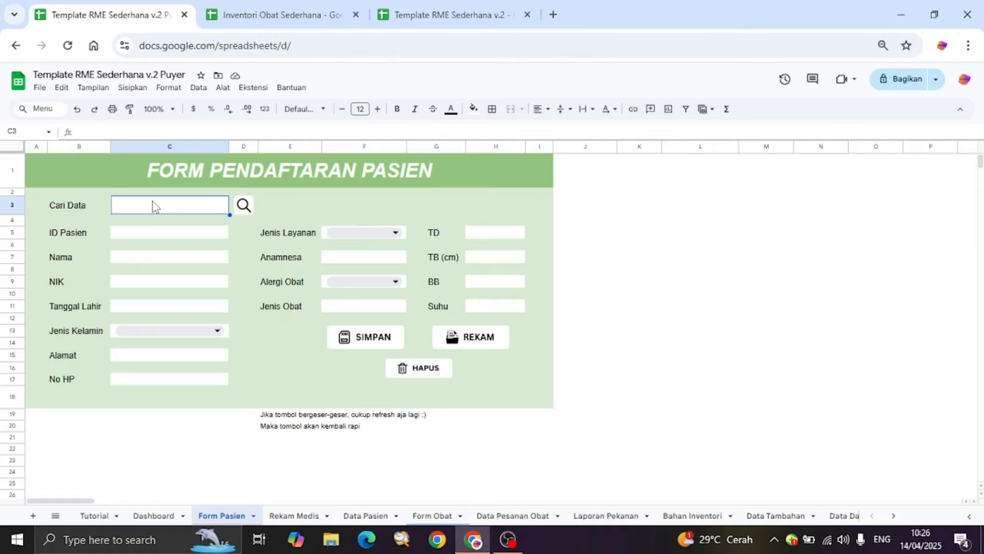
{"action": "type", "text": "pas"}
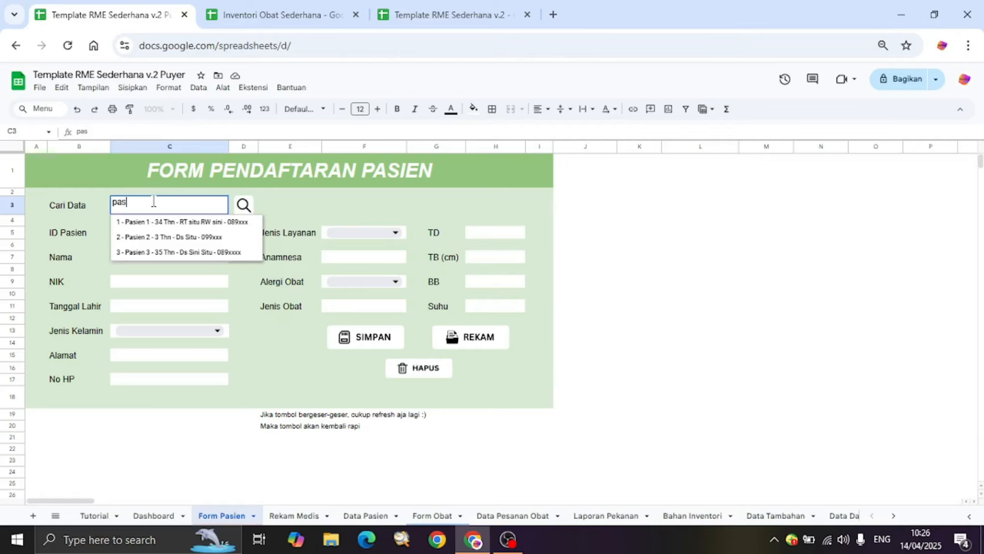
{"action": "key", "text": "BackSpace"}
{"action": "key", "text": "BackSpace"}
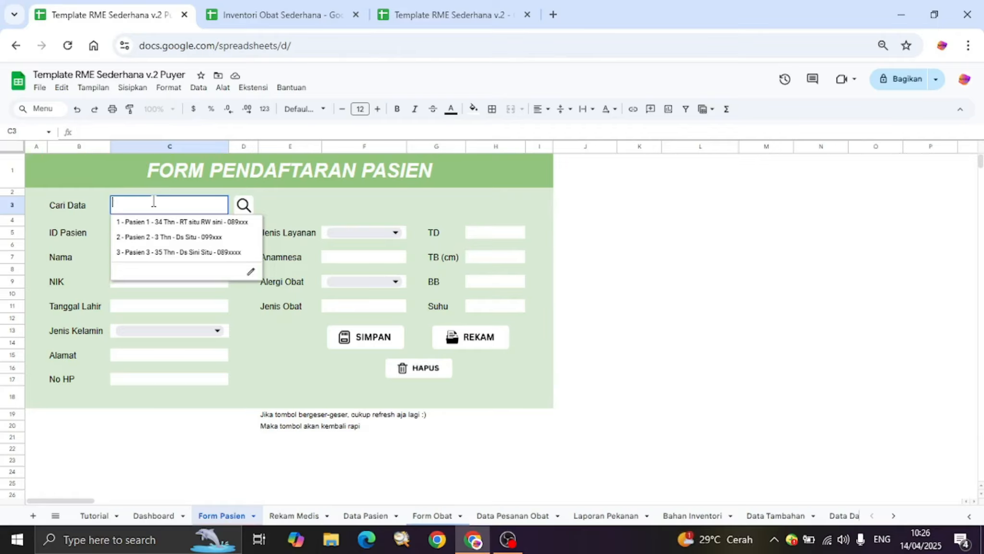
{"action": "type", "text": "pasien 2"}
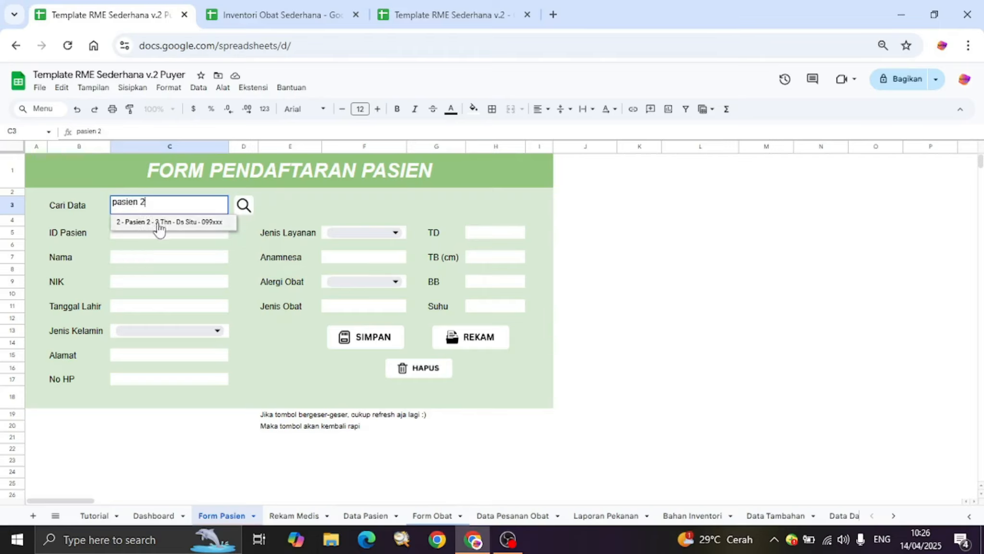
{"action": "left_click", "coordinate": [159, 224]}
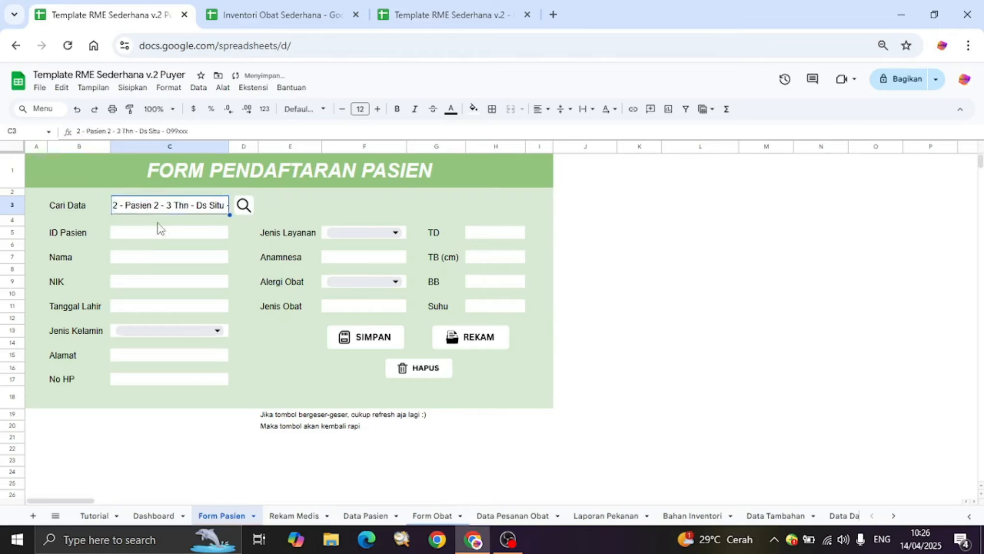
- Load the chosen patient's registered data into Form Pasien with the Cari Data search
{"action": "left_click", "coordinate": [263, 221]}
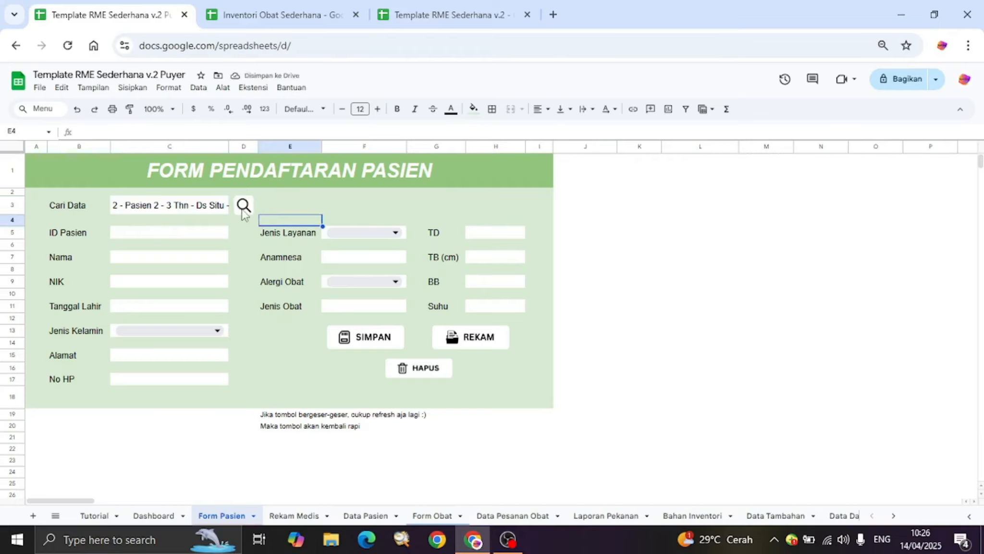
{"action": "left_click", "coordinate": [243, 211]}
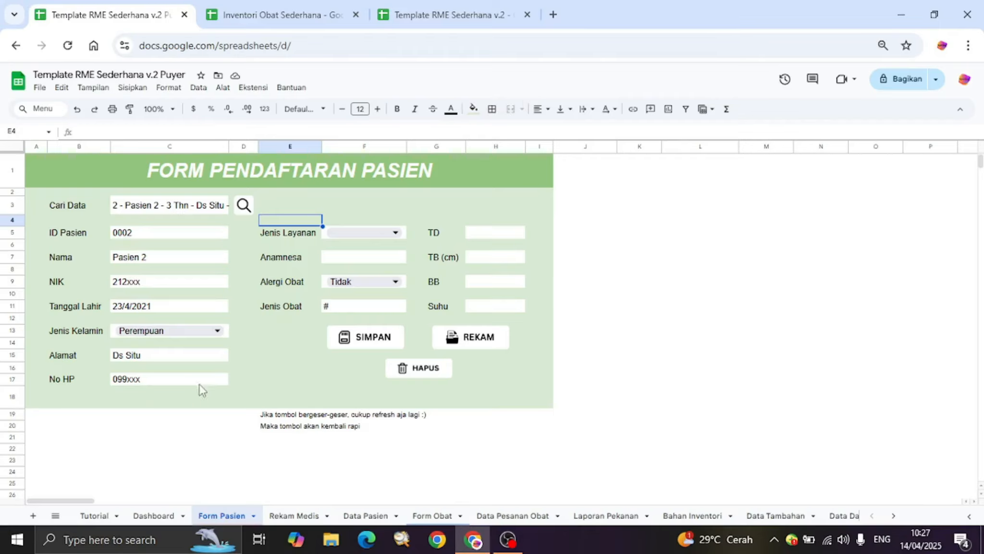
{"action": "left_click", "coordinate": [349, 214]}
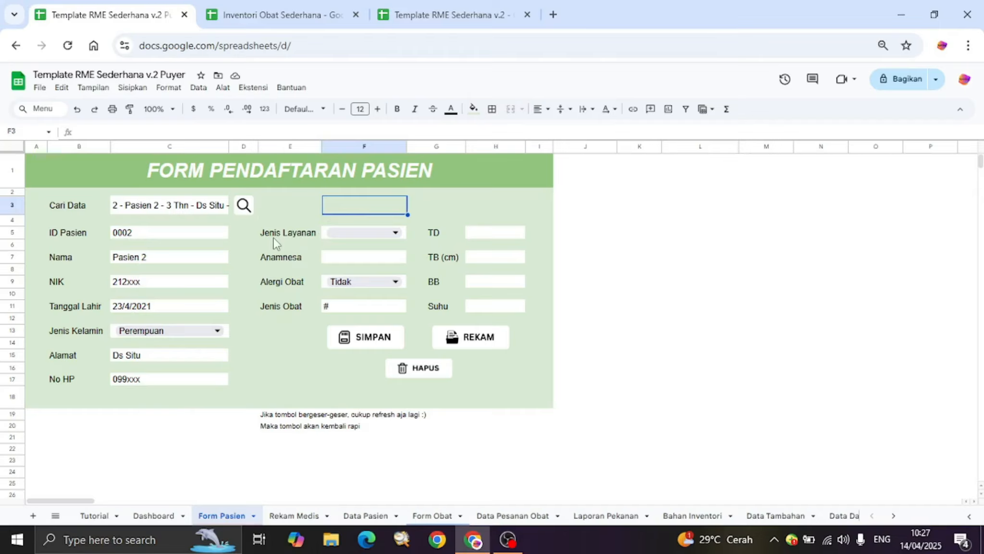
- Set Jenis Layanan to Layanan 3 and enter Demam as the Anamnesa
{"action": "left_click", "coordinate": [335, 235]}
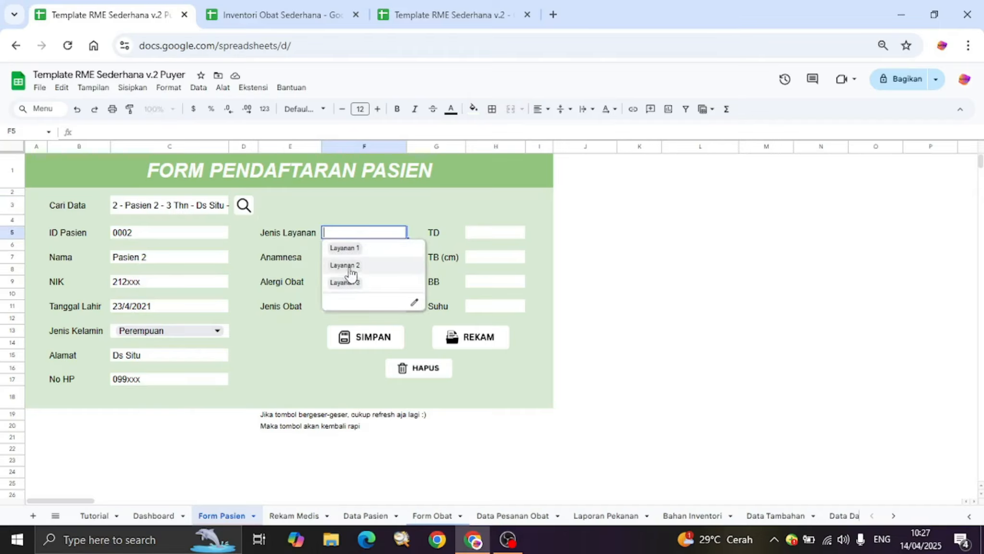
{"action": "left_click", "coordinate": [351, 283]}
{"action": "left_click", "coordinate": [356, 259]}
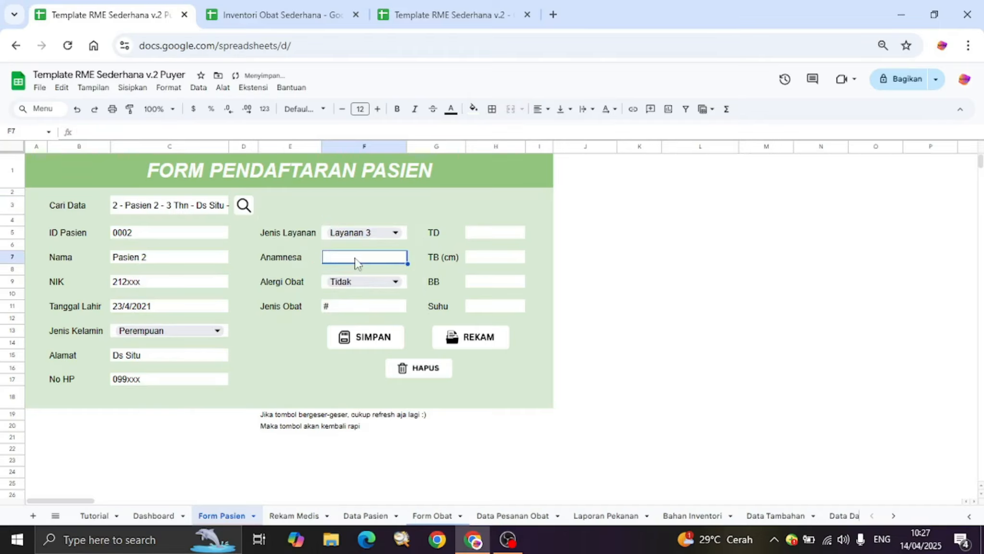
{"action": "type", "text": "Demam"}
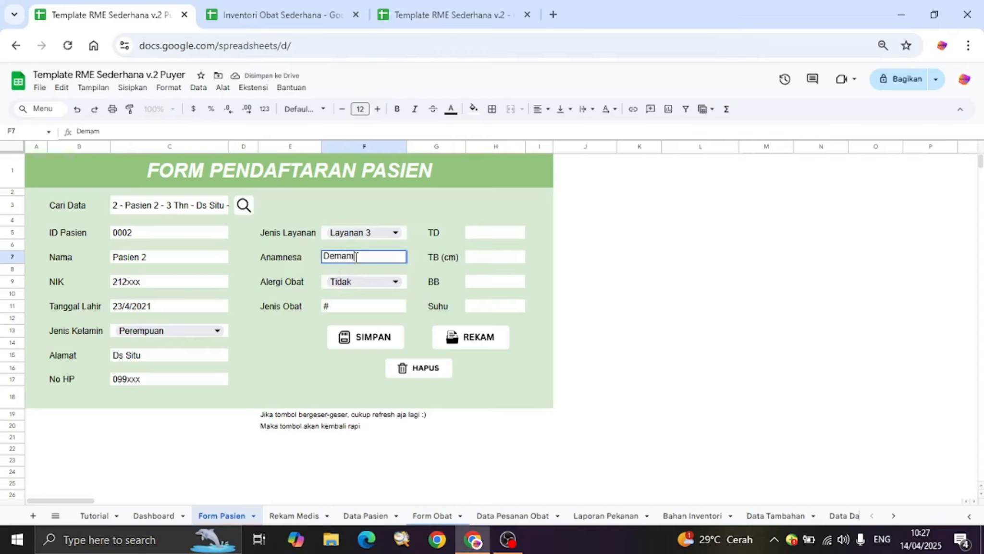
{"action": "left_click", "coordinate": [195, 308]}
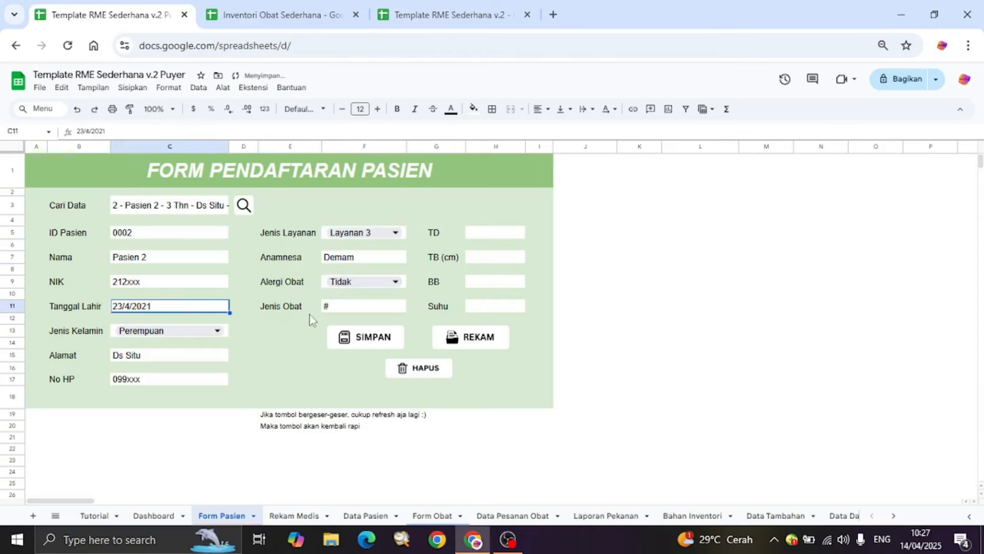
{"action": "left_click", "coordinate": [308, 345]}
- Enter # for both TD and TB (cm) in the patient form
{"action": "left_click", "coordinate": [490, 236]}
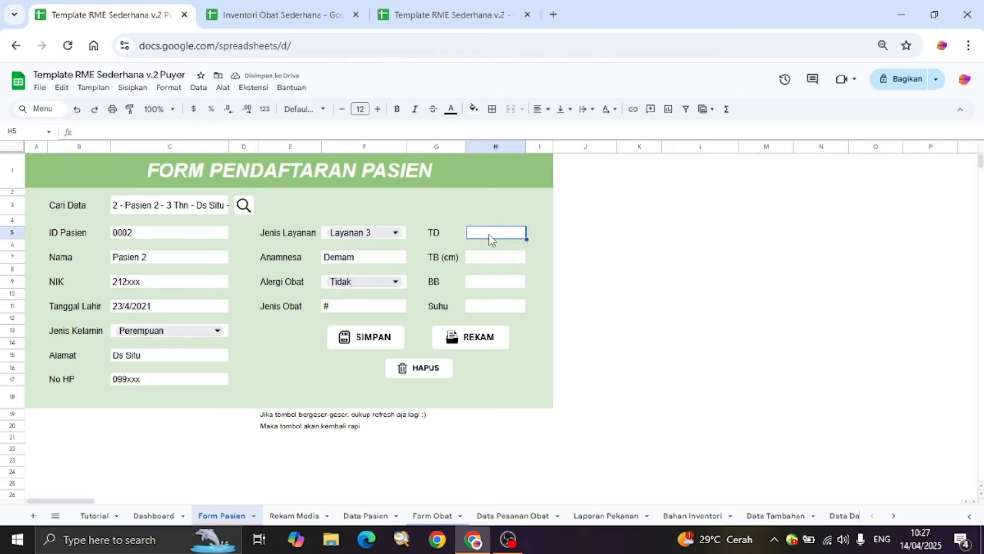
{"action": "type", "text": "#"}
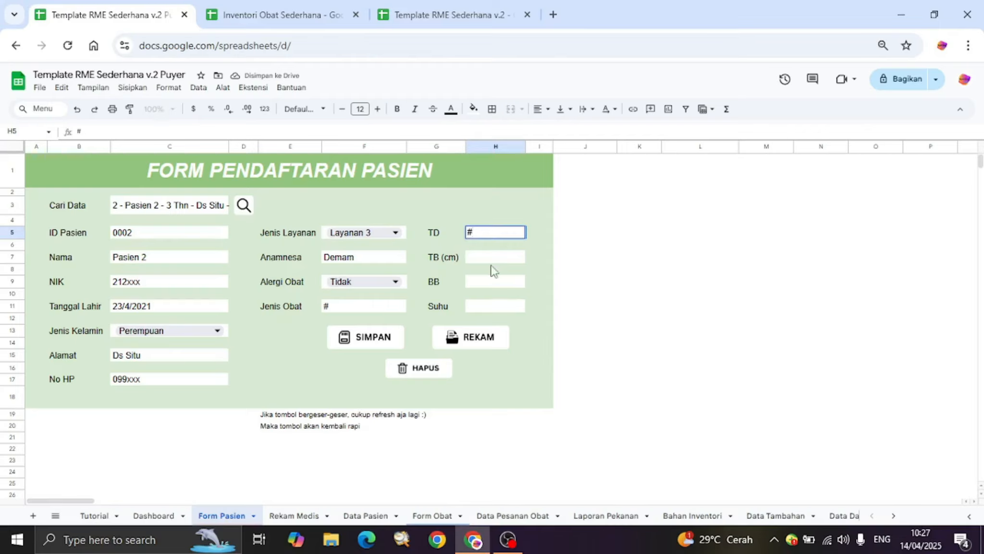
{"action": "left_click", "coordinate": [493, 258]}
{"action": "type", "text": "#"}
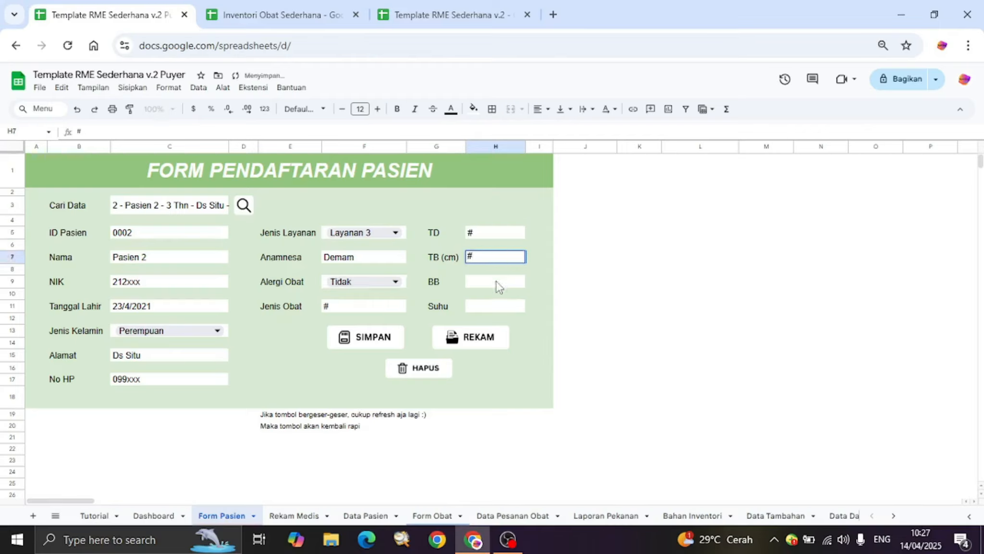
- Look up Pasien 2's previous Berat Badan on the Rekam Medis sheet
{"action": "left_click", "coordinate": [493, 288]}
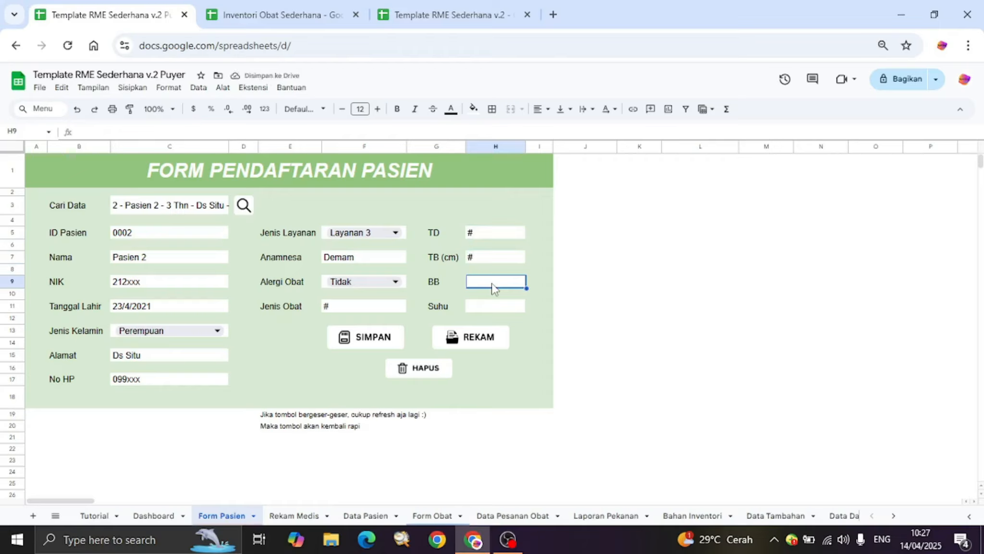
{"action": "left_click", "coordinate": [307, 515]}
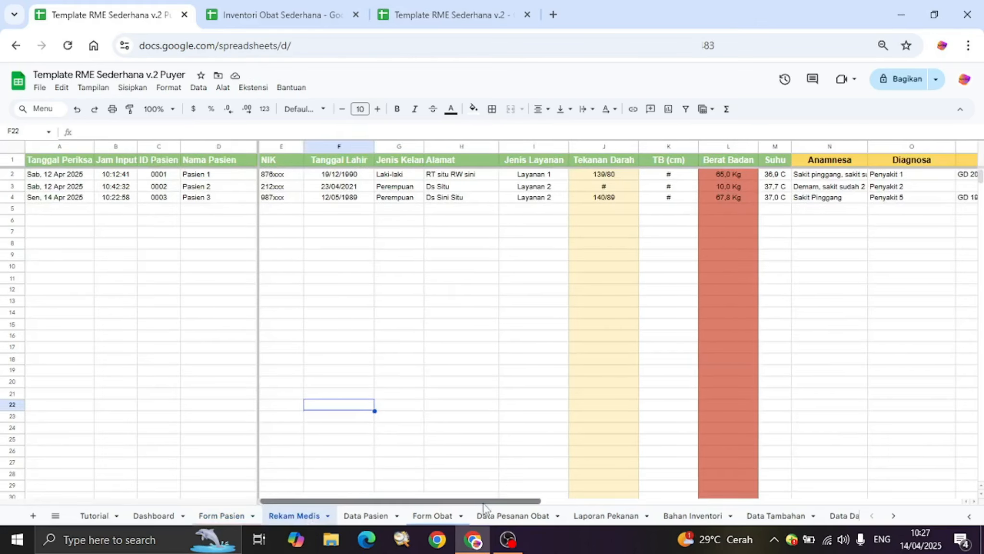
{"action": "left_click_drag", "start_coordinate": [478, 501], "coordinate": [497, 504]}
{"action": "left_click", "coordinate": [669, 183]}
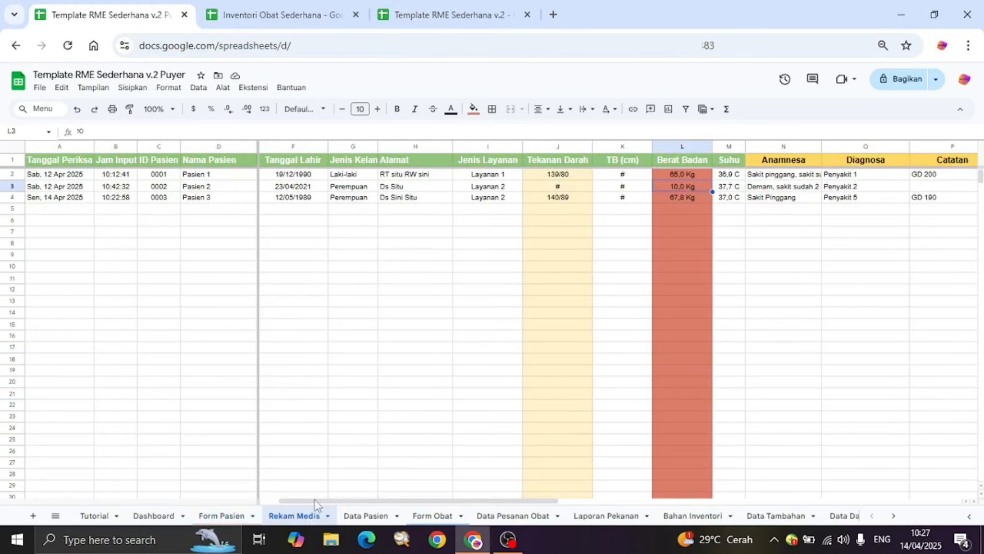
- Enter a BB of 9,8 and a Suhu of 37,9 on the Form Pasien sheet
{"action": "left_click", "coordinate": [202, 518]}
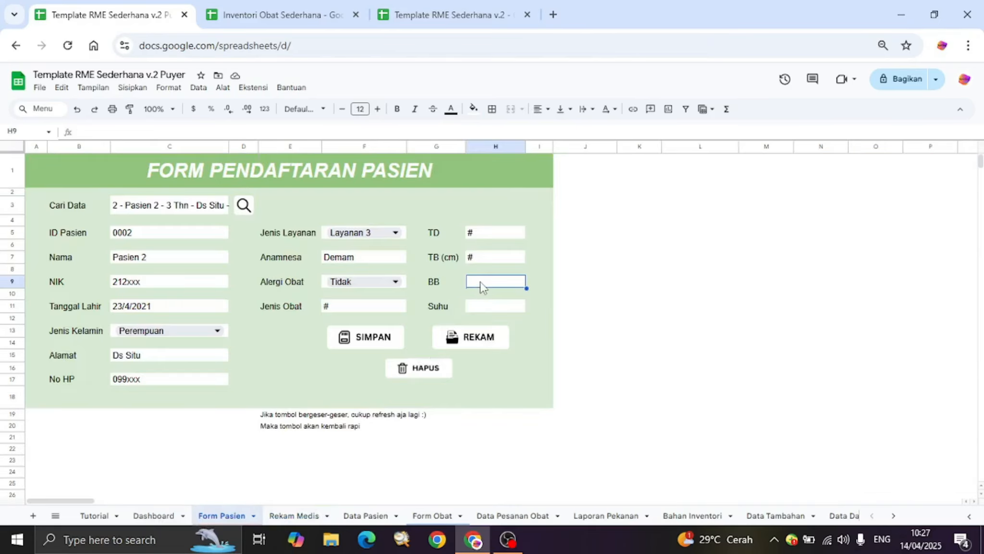
{"action": "type", "text": "9,8"}
{"action": "key", "text": "Return"}
{"action": "left_click", "coordinate": [488, 308]}
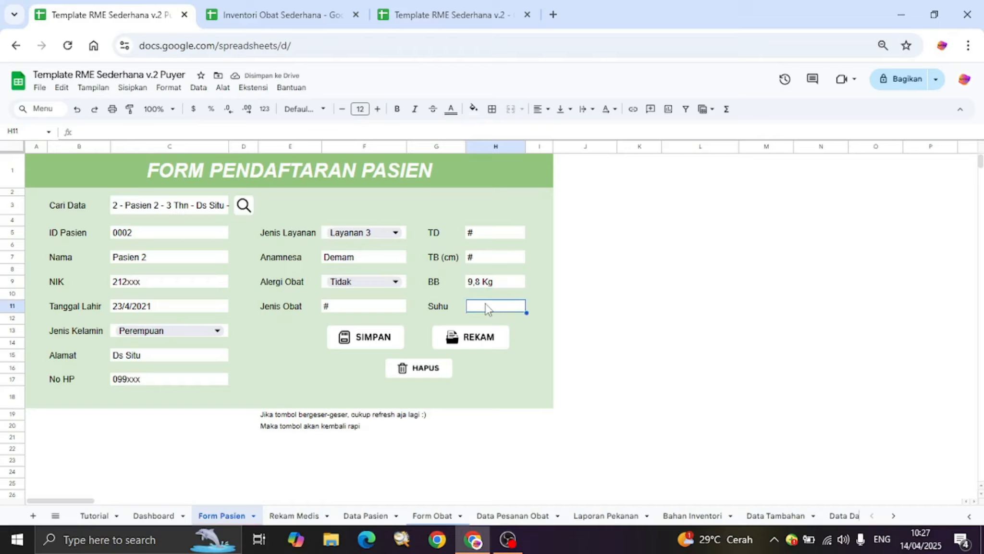
{"action": "type", "text": "3"}
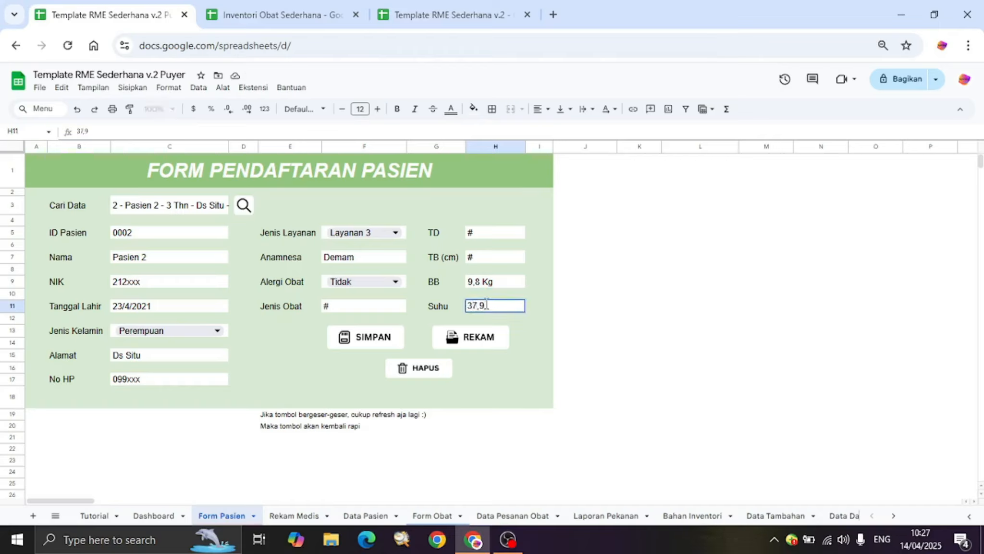
{"action": "type", "text": "7,9"}
{"action": "key", "text": "Return"}
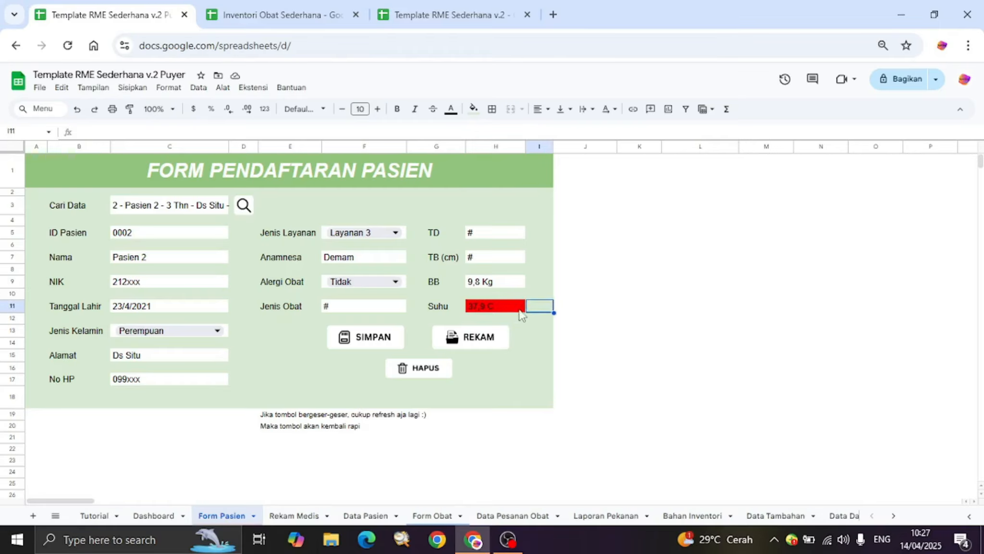
{"action": "left_click", "coordinate": [504, 310]}
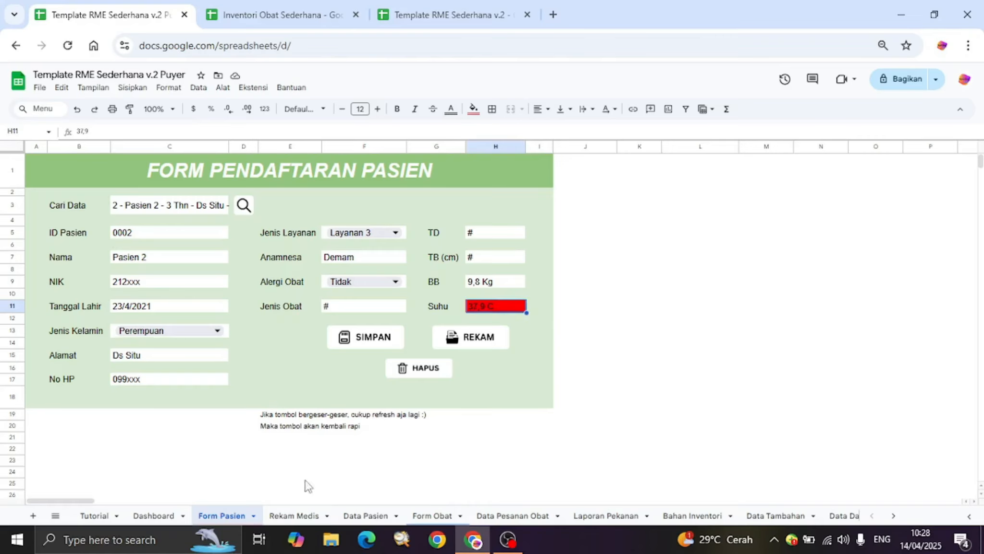
- Check the patient's entry on Data Pasien and record the return visit from Form Pasien with REKAM
{"action": "left_click", "coordinate": [358, 516]}
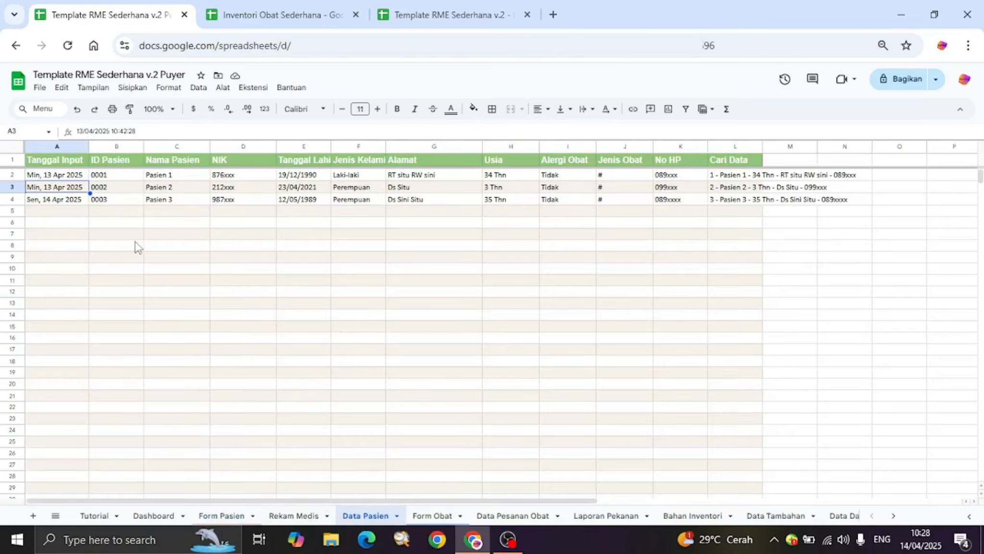
{"action": "left_click", "coordinate": [223, 513]}
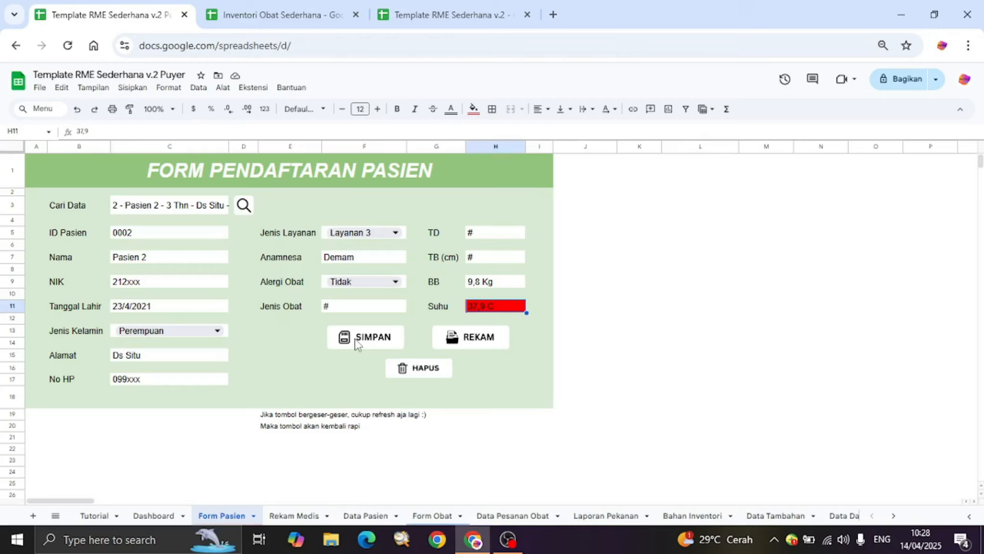
{"action": "left_click", "coordinate": [491, 343]}
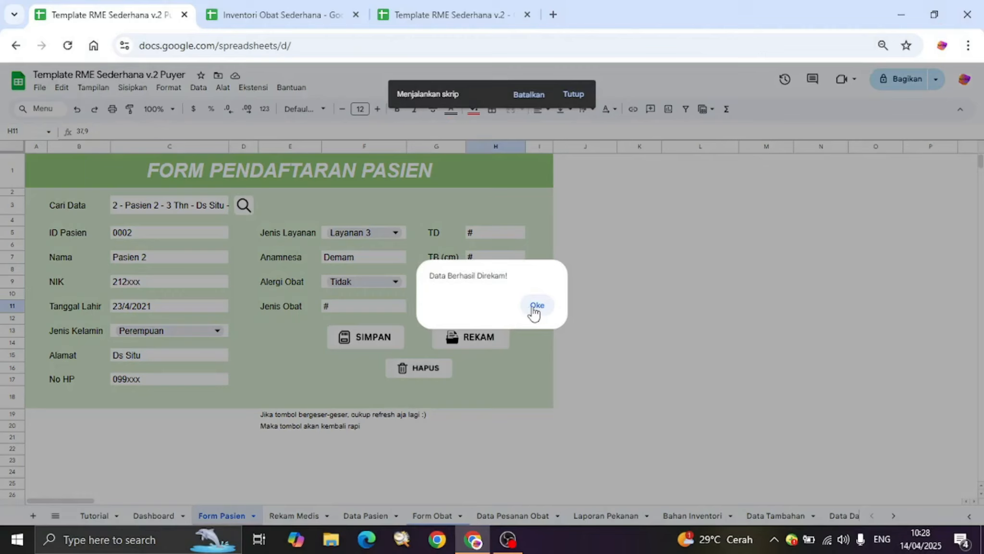
{"action": "left_click", "coordinate": [536, 306]}
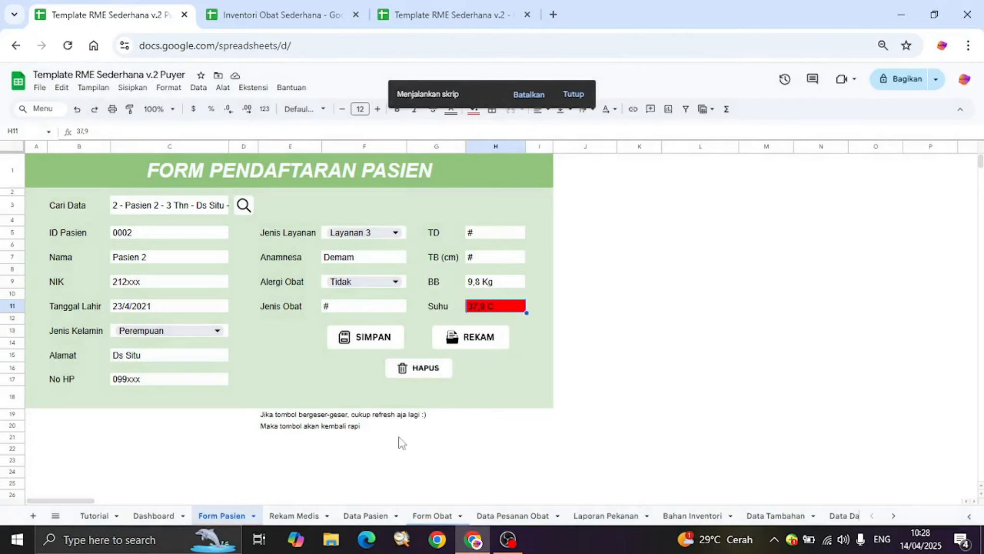
- Review Pasien 2's latest visit row on the Rekam Medis sheet
{"action": "left_click", "coordinate": [309, 516]}
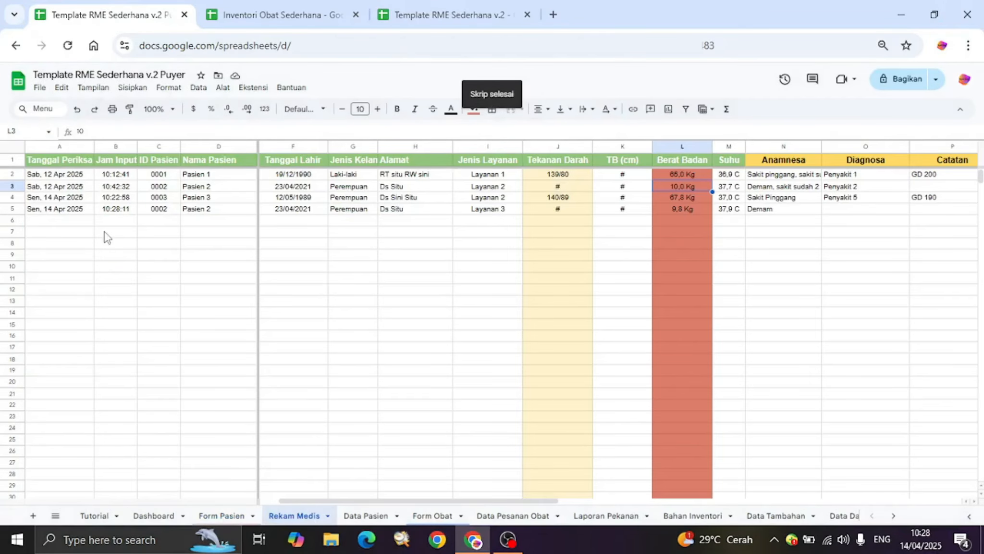
{"action": "left_click", "coordinate": [195, 211]}
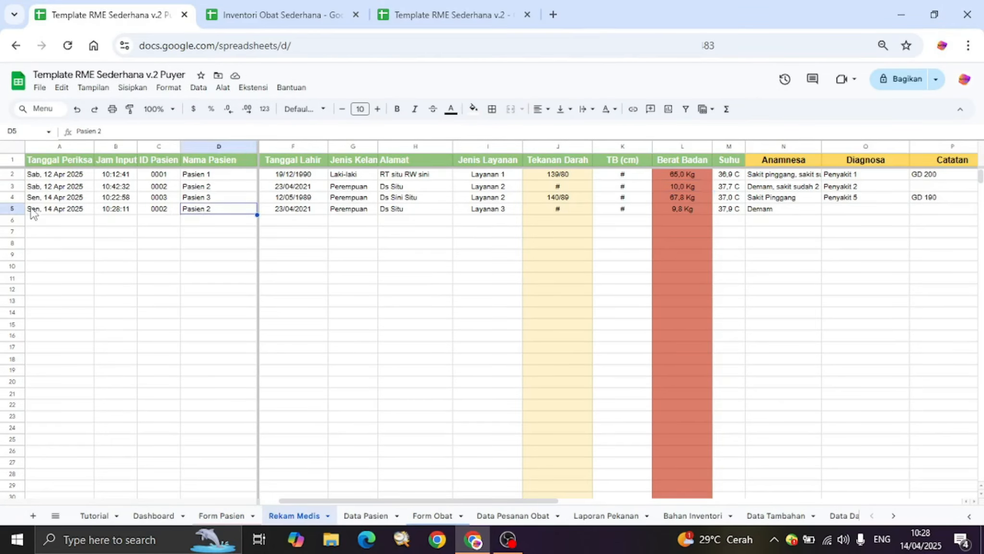
{"action": "left_click", "coordinate": [32, 213]}
{"action": "left_click", "coordinate": [200, 213]}
- Clear the previous entries from the Form Obat sheet and choose Pasien 2's ID in ID Pasien
{"action": "left_click", "coordinate": [433, 515]}
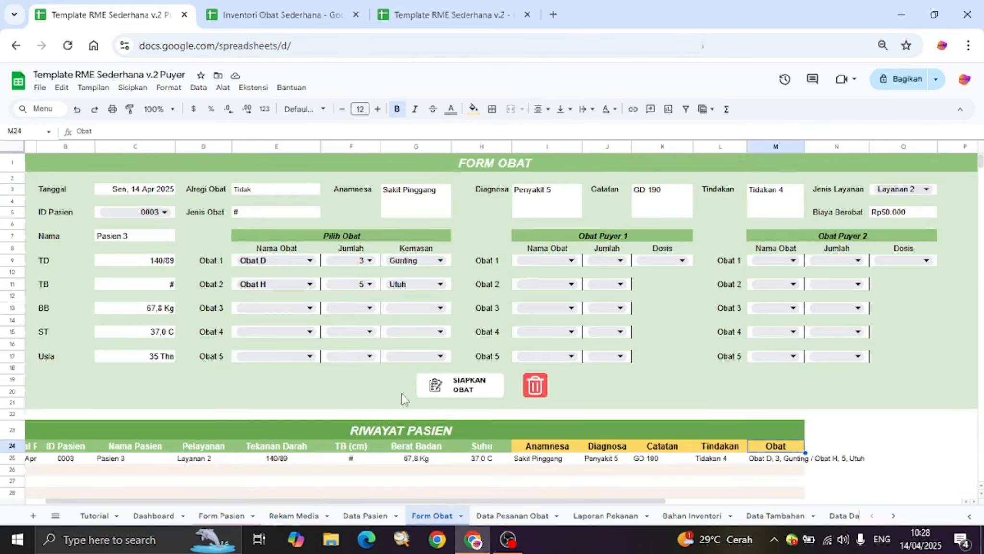
{"action": "left_click", "coordinate": [536, 386]}
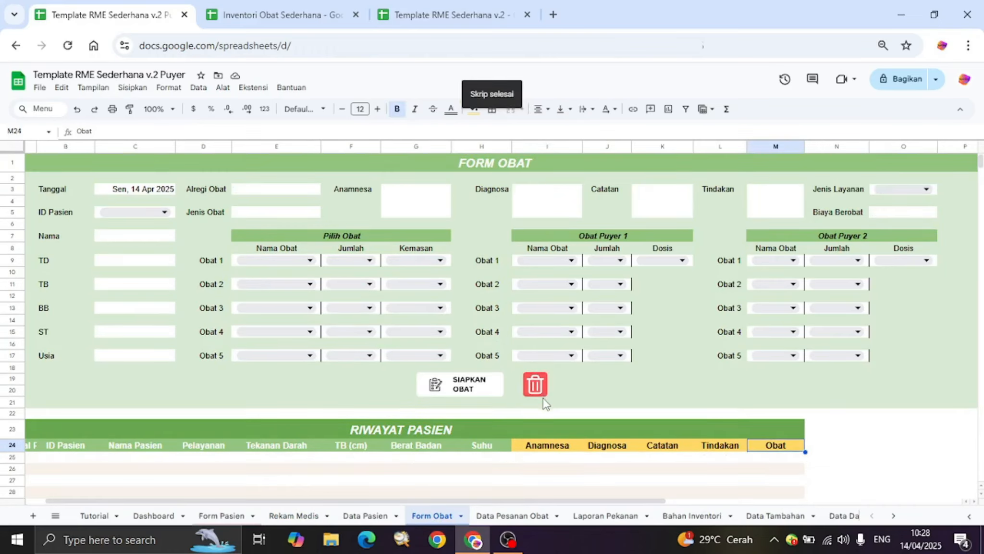
{"action": "left_click", "coordinate": [149, 215]}
{"action": "left_click", "coordinate": [143, 245]}
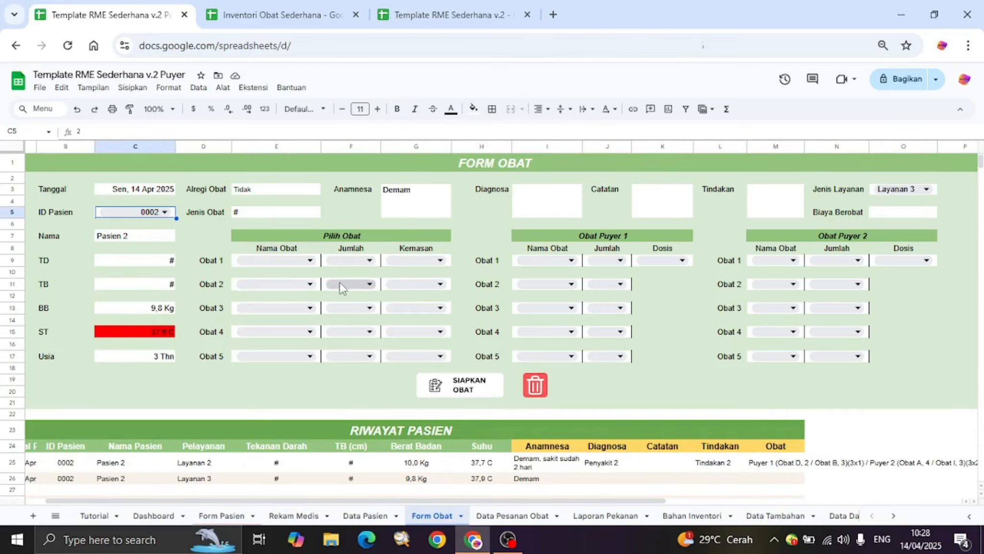
- Enter Penyakit 3 as the Diagnosa and Tndakan 2 as the Tindakan, leaving Catatan empty
{"action": "left_click", "coordinate": [548, 208]}
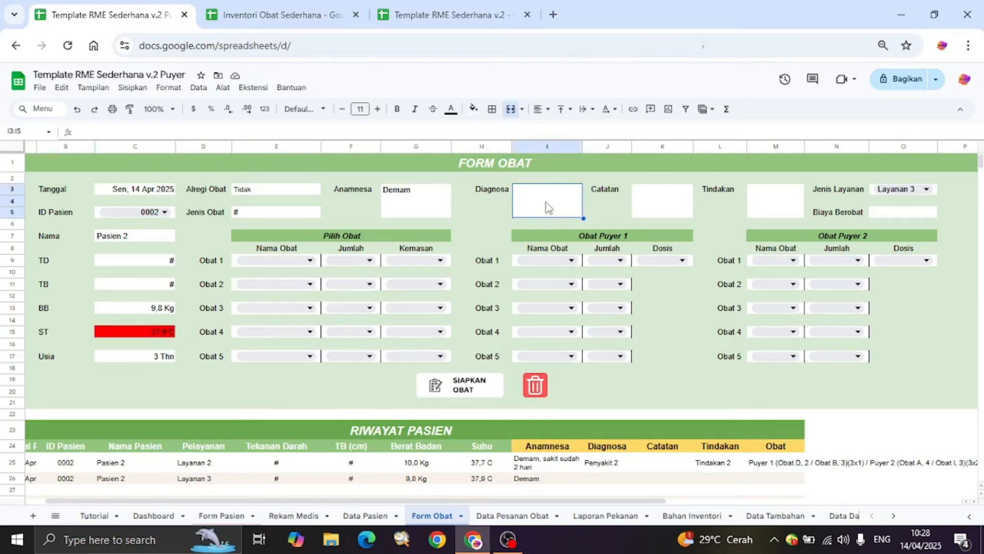
{"action": "type", "text": "Penyakit 3"}
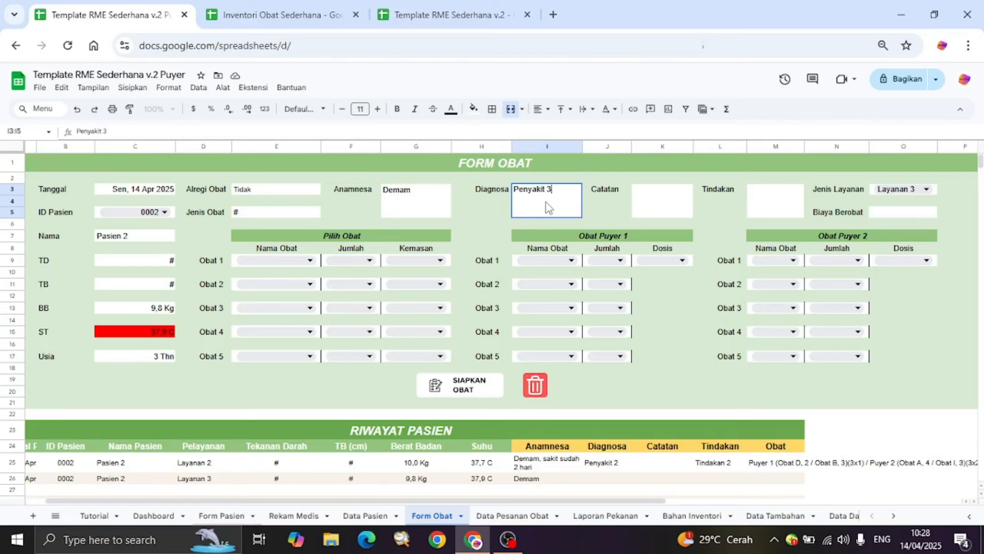
{"action": "left_click", "coordinate": [687, 193]}
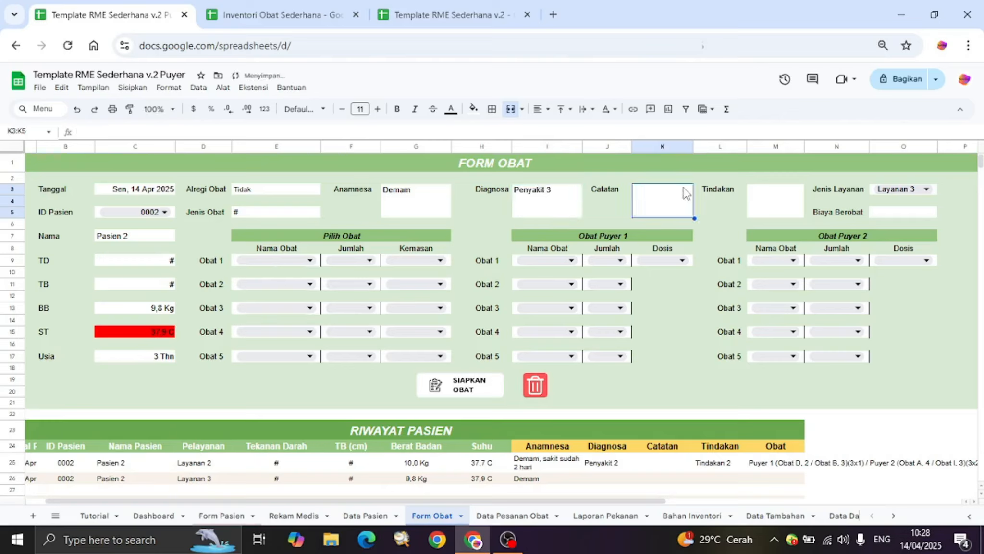
{"action": "left_click", "coordinate": [765, 200]}
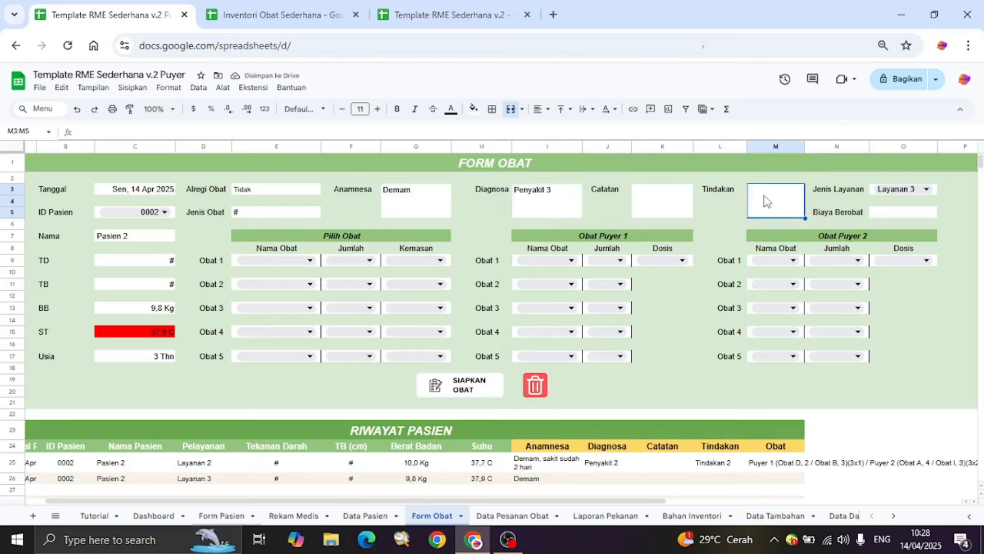
{"action": "type", "text": "Tnad"}
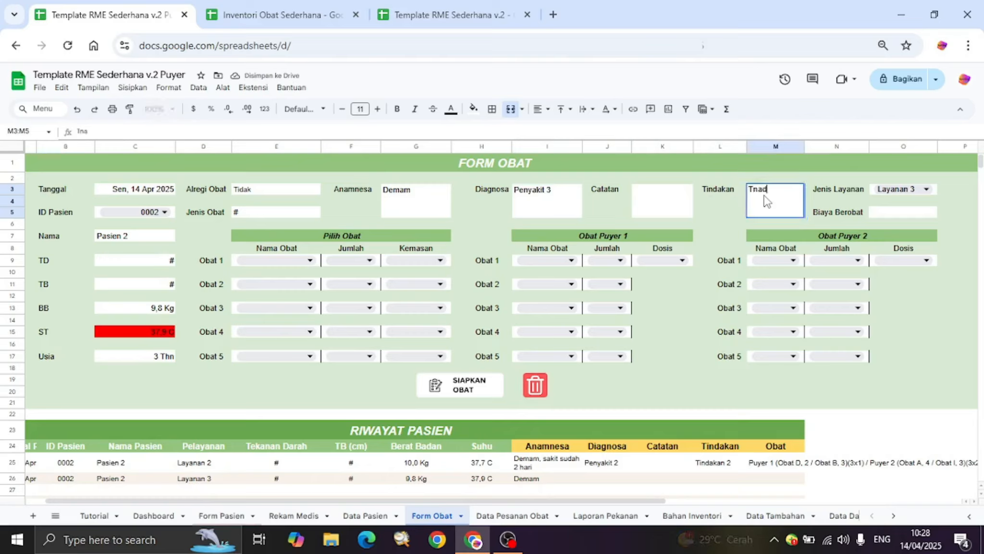
{"action": "type", "text": "dakan 2"}
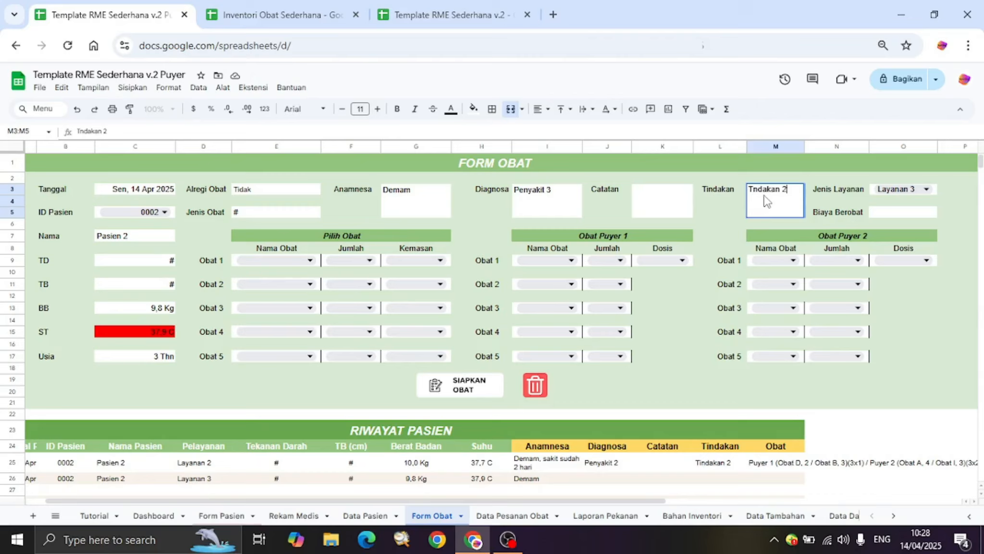
{"action": "left_click", "coordinate": [736, 215]}
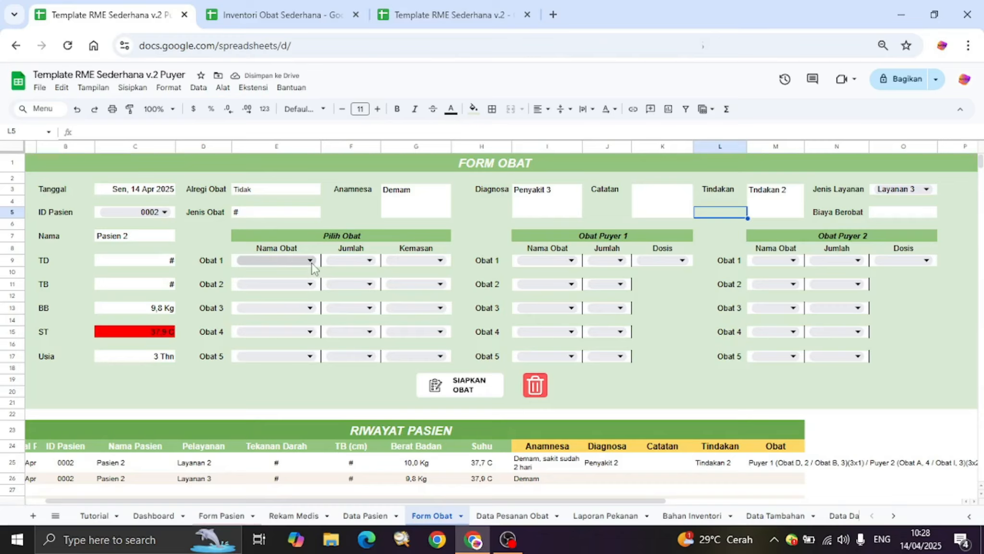
- Fill the first Pilih Obat row with Obat J, Jumlah 1 and Kemasan Utuh
{"action": "left_click", "coordinate": [310, 261]}
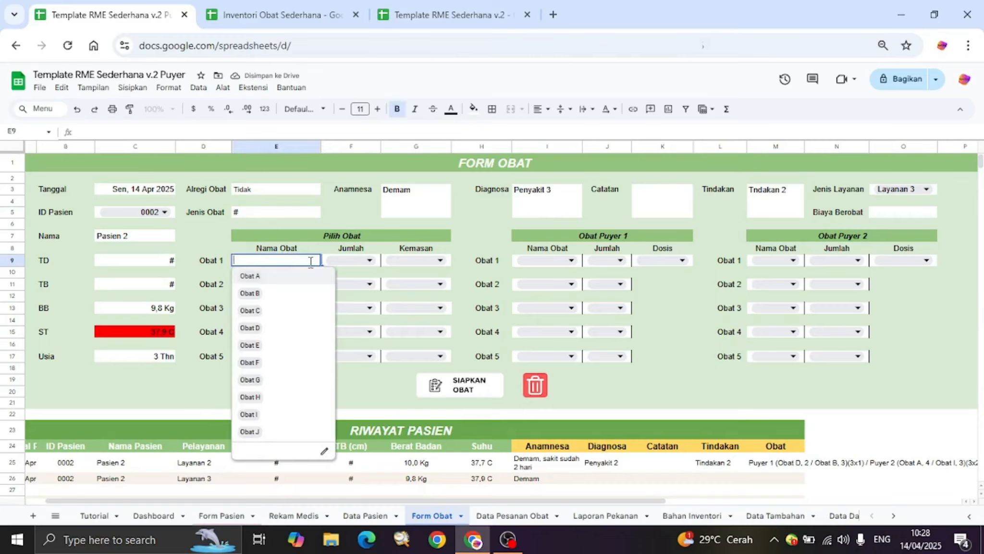
{"action": "left_click", "coordinate": [272, 435]}
{"action": "left_click", "coordinate": [362, 260]}
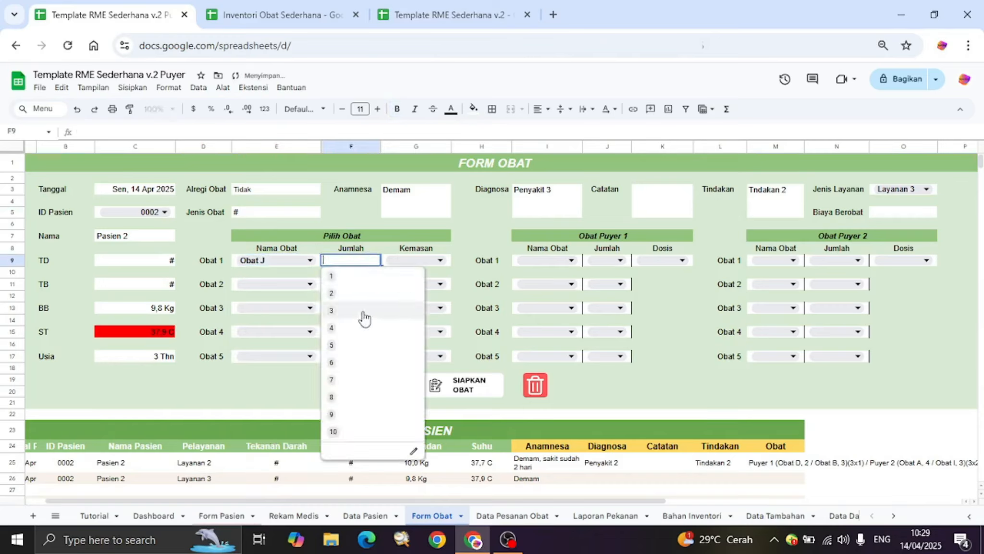
{"action": "left_click", "coordinate": [362, 278]}
{"action": "left_click", "coordinate": [402, 259]}
{"action": "left_click", "coordinate": [409, 296]}
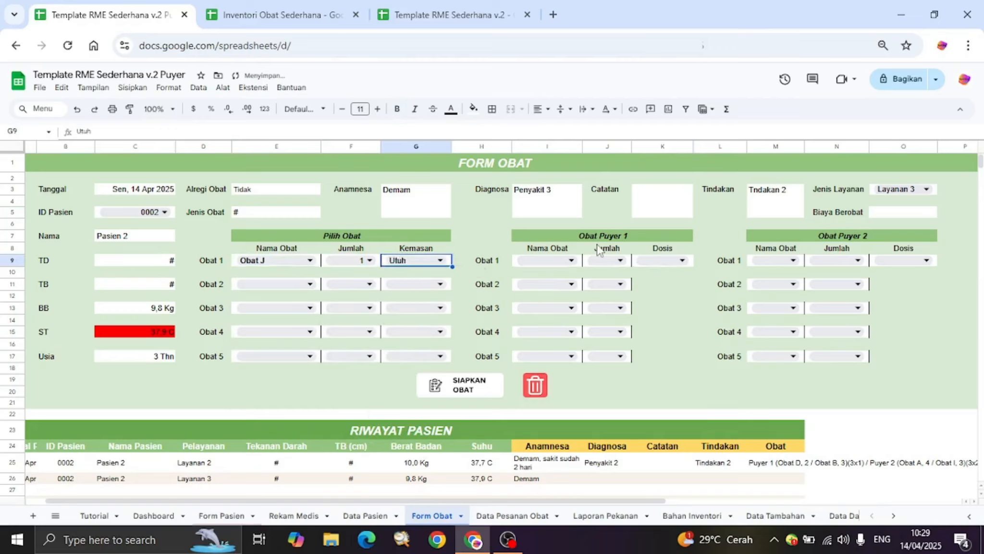
- Choose Obat D, Obat B and Obat D as the first three medicines of Obat Puyer 1
{"action": "left_click", "coordinate": [569, 261]}
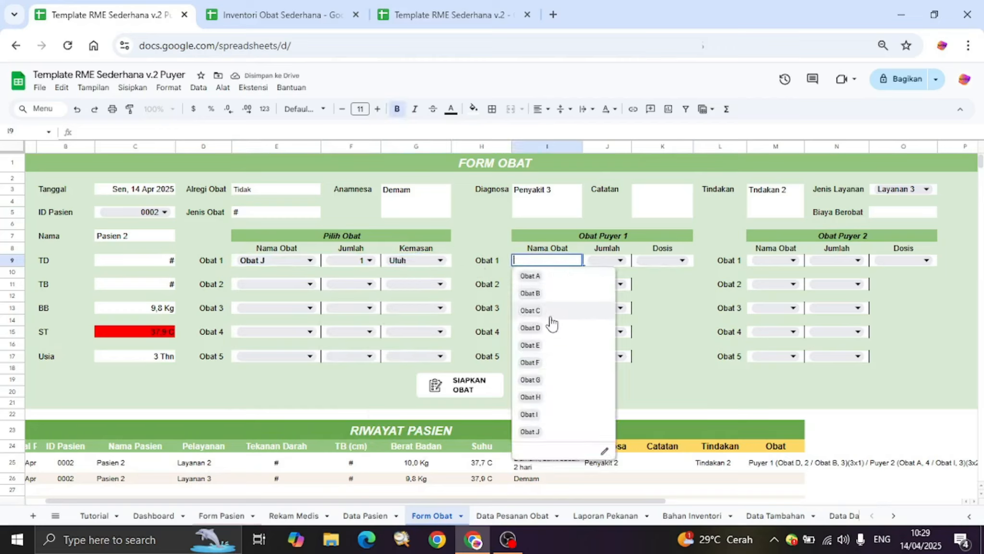
{"action": "left_click", "coordinate": [551, 327]}
{"action": "left_click", "coordinate": [548, 285]}
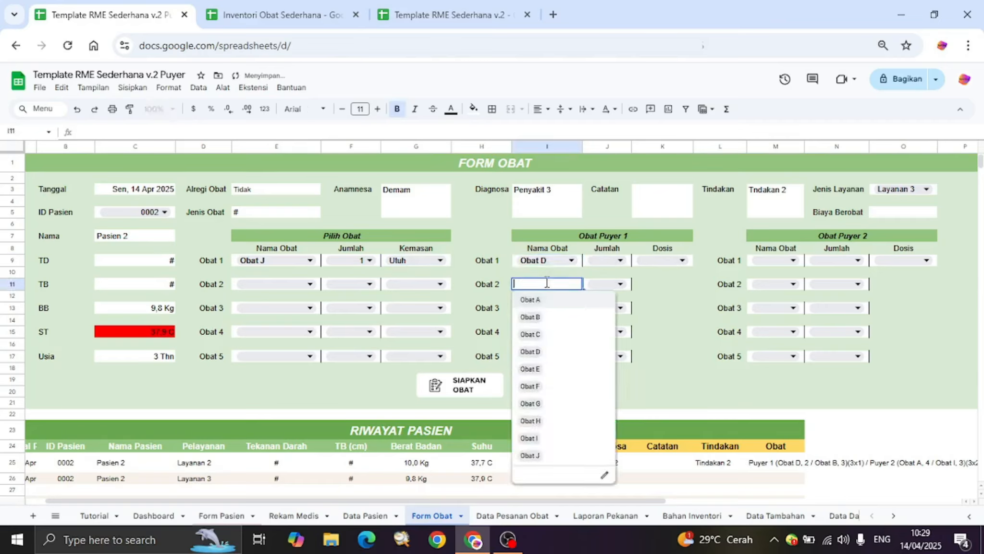
{"action": "left_click", "coordinate": [539, 317]}
{"action": "left_click", "coordinate": [560, 308]}
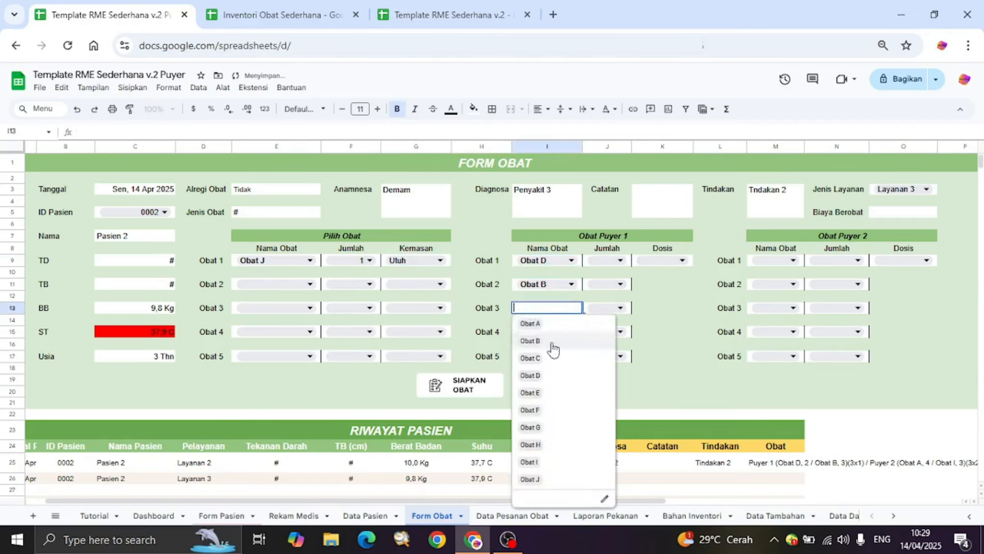
{"action": "left_click", "coordinate": [547, 376]}
- Set the Obat Puyer 1 quantities to 2, 4 and 6 and its Dosis to 3x1
{"action": "left_click", "coordinate": [598, 260]}
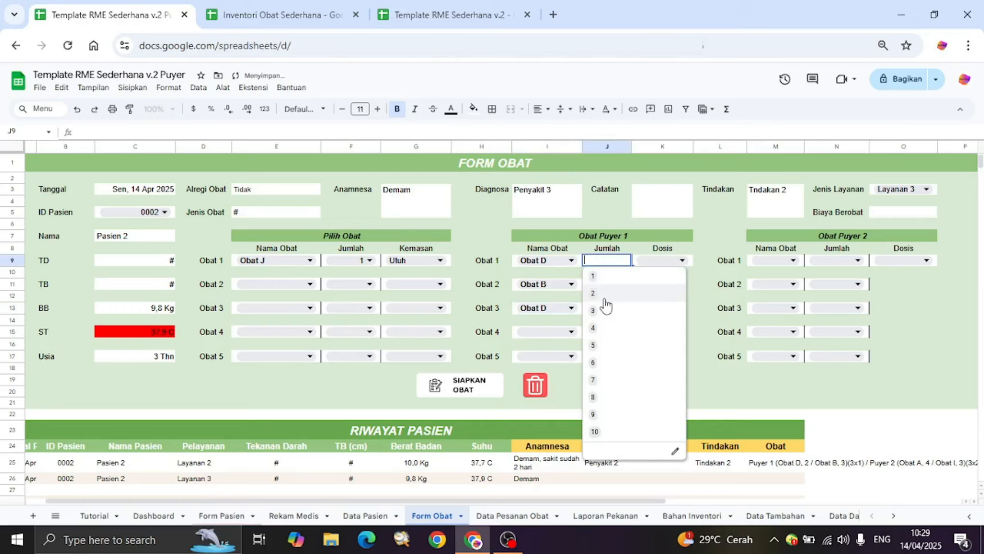
{"action": "left_click", "coordinate": [605, 294]}
{"action": "left_click", "coordinate": [607, 288]}
{"action": "left_click", "coordinate": [615, 354]}
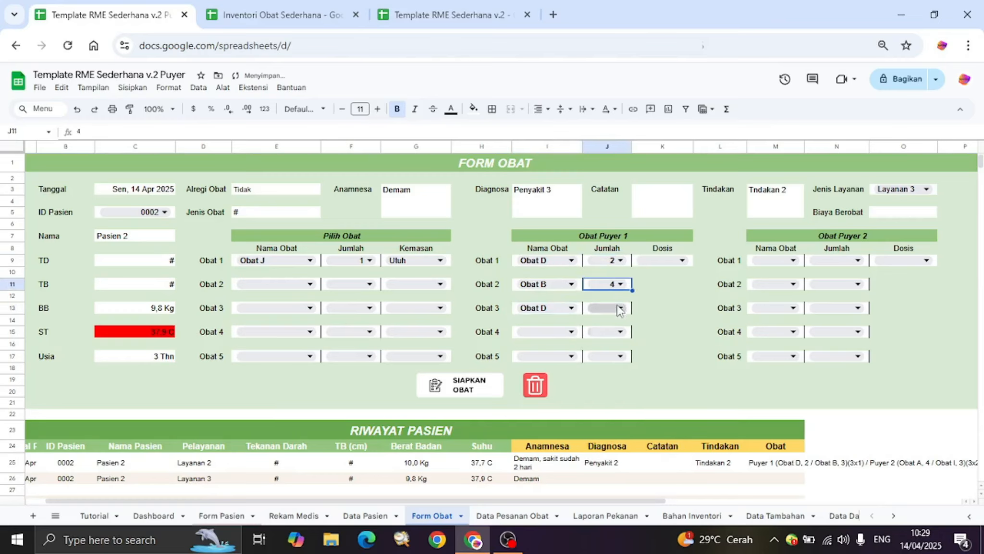
{"action": "left_click", "coordinate": [618, 309]}
{"action": "left_click", "coordinate": [611, 415]}
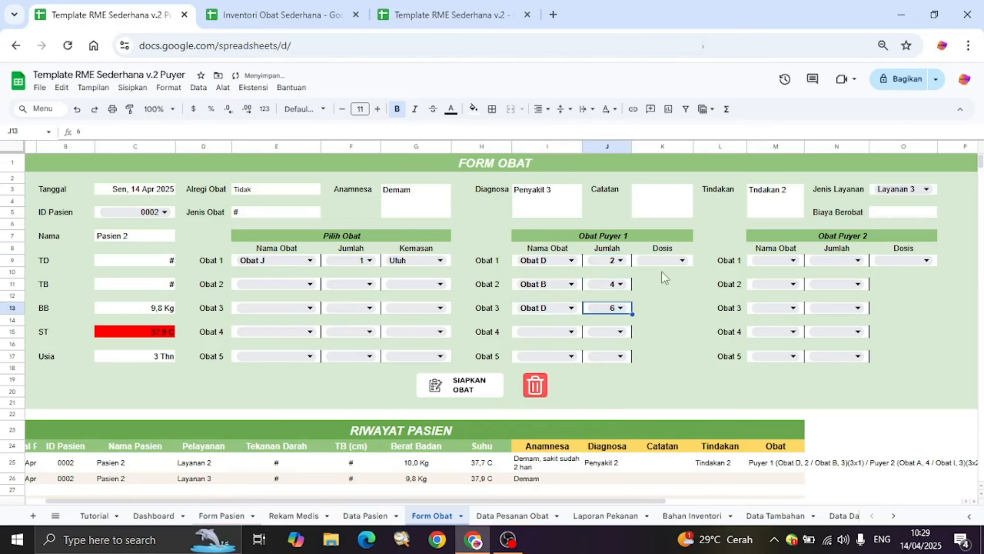
{"action": "left_click", "coordinate": [663, 261]}
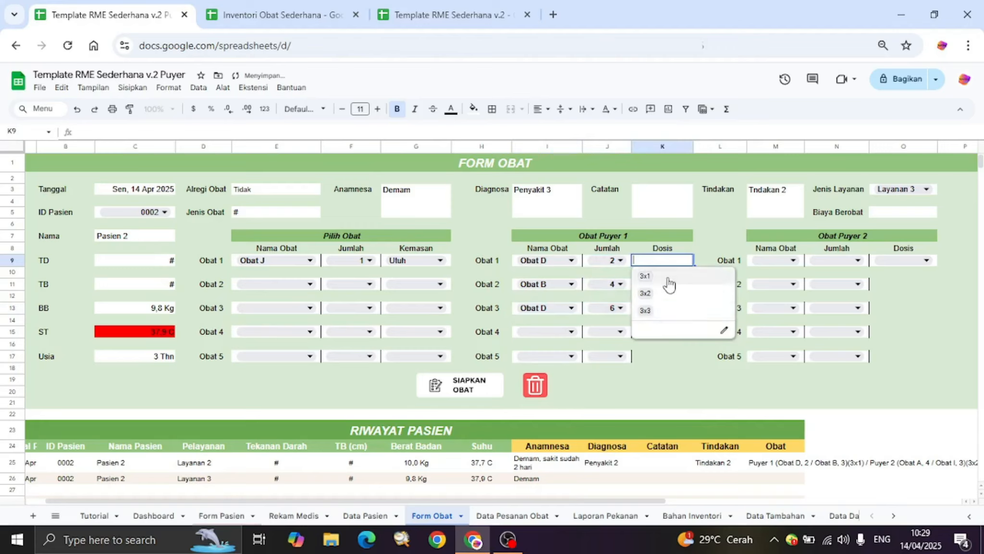
{"action": "left_click", "coordinate": [669, 280]}
- Choose Obat A as Obat 1 of Obat Puyer 2 and change Obat 3 of Obat Puyer 1 to Obat H
{"action": "left_click", "coordinate": [776, 262]}
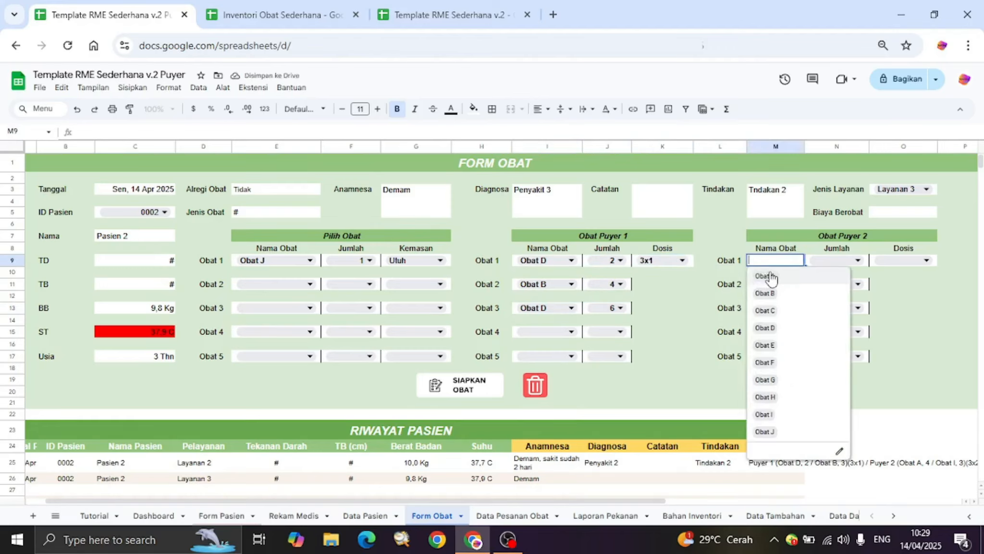
{"action": "left_click", "coordinate": [769, 278]}
{"action": "left_click", "coordinate": [569, 309]}
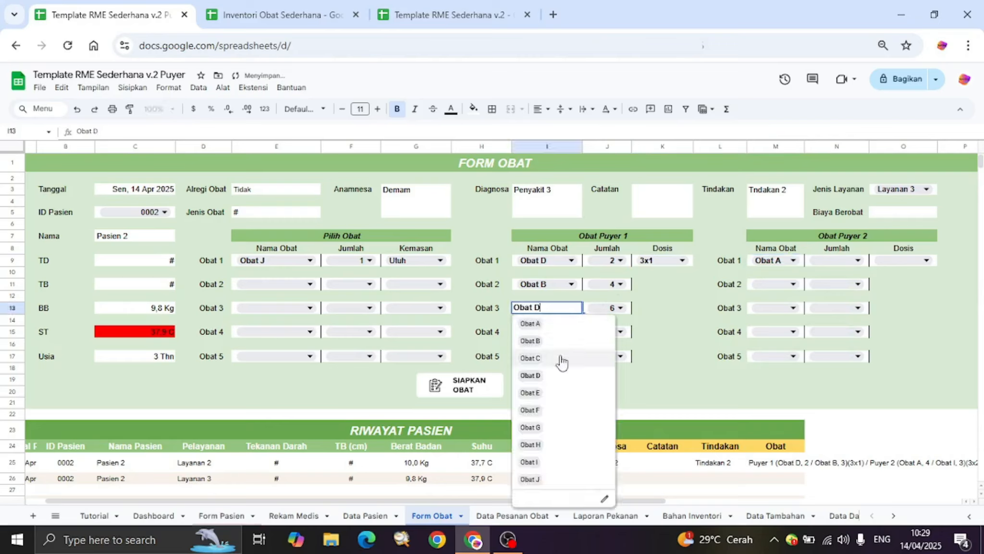
{"action": "left_click", "coordinate": [554, 443]}
- Choose Obat I as Obat 2 and Obat C as Obat 3 of Obat Puyer 2
{"action": "left_click", "coordinate": [789, 284]}
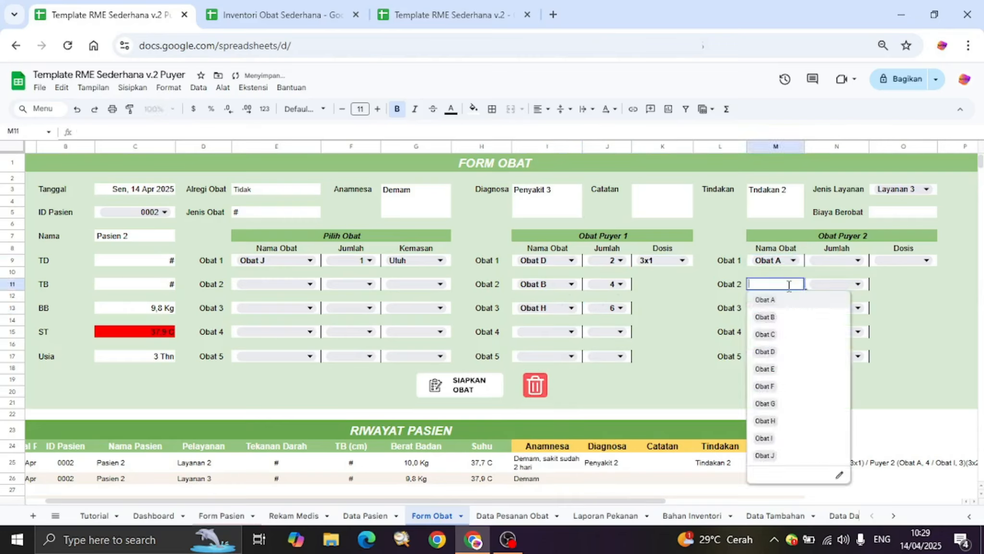
{"action": "left_click", "coordinate": [776, 439]}
{"action": "left_click", "coordinate": [783, 310]}
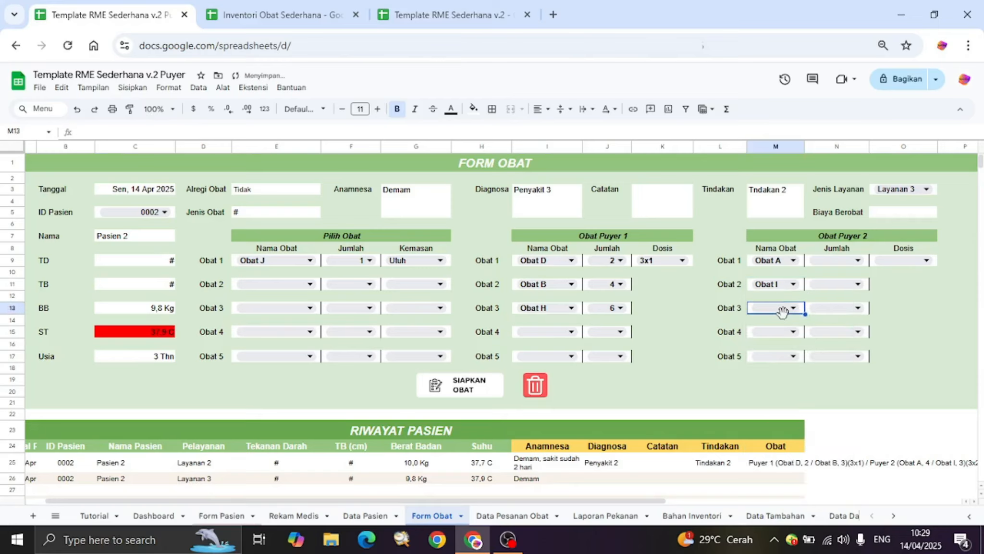
{"action": "left_click", "coordinate": [783, 310]}
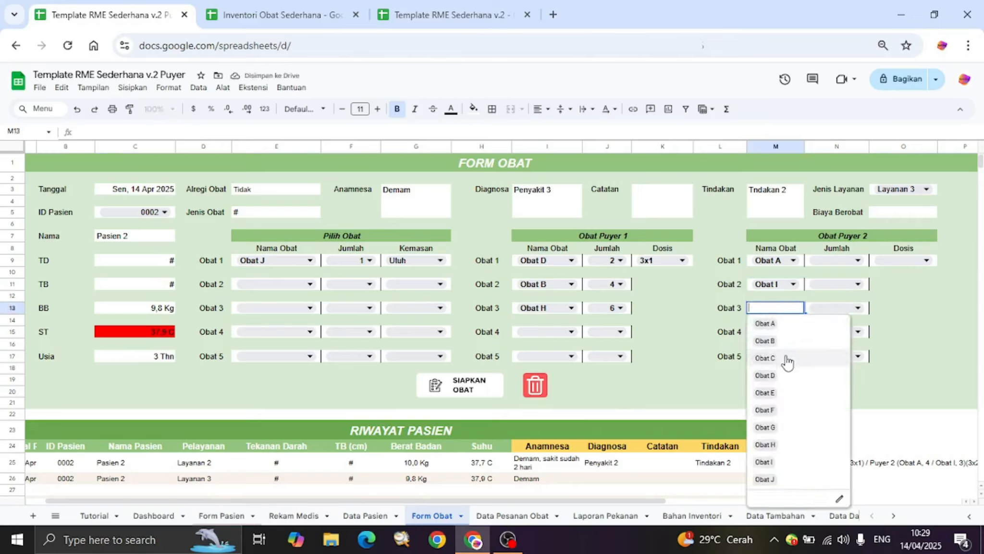
{"action": "left_click", "coordinate": [787, 359]}
- Set the Obat Puyer 2 quantities to 3, 5 and 6 and its Dosis to 3x2
{"action": "left_click", "coordinate": [839, 263]}
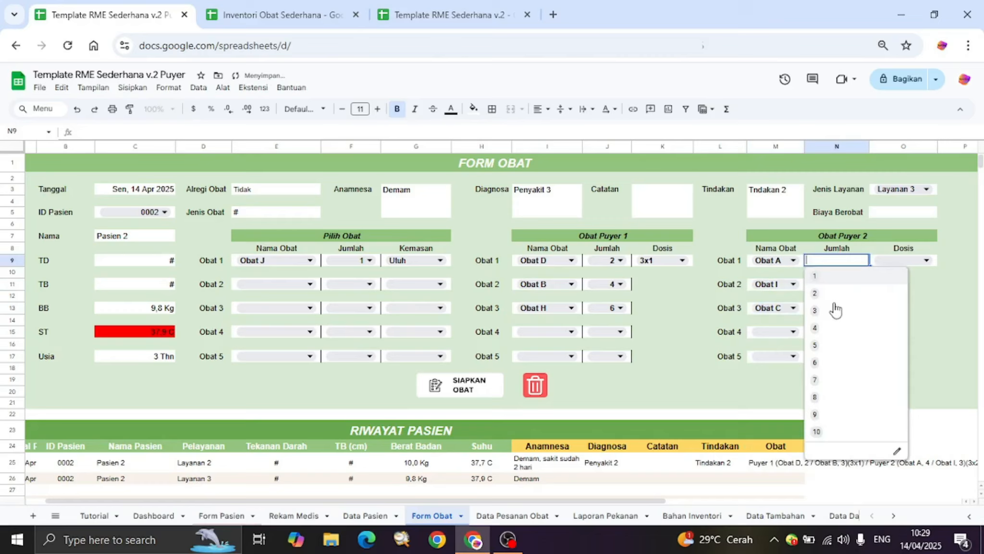
{"action": "left_click", "coordinate": [835, 310]}
{"action": "left_click", "coordinate": [836, 283]}
{"action": "left_click", "coordinate": [831, 370]}
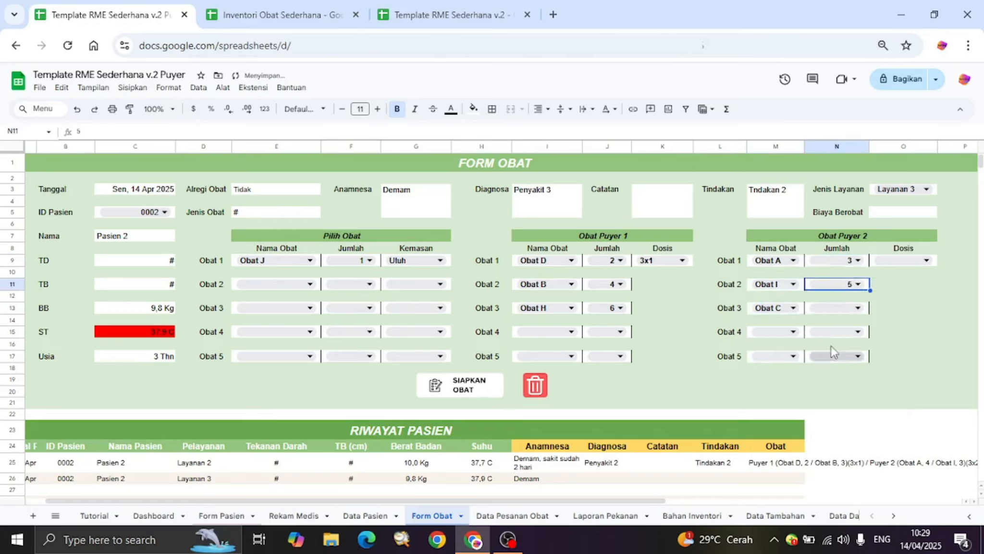
{"action": "left_click", "coordinate": [836, 308]}
{"action": "left_click", "coordinate": [825, 415]}
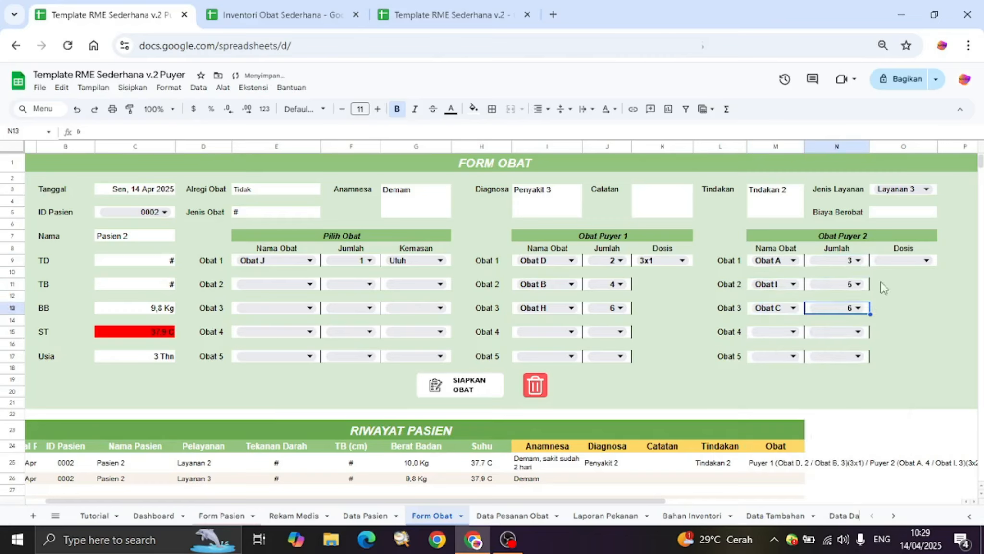
{"action": "left_click", "coordinate": [894, 260]}
{"action": "left_click", "coordinate": [896, 297]}
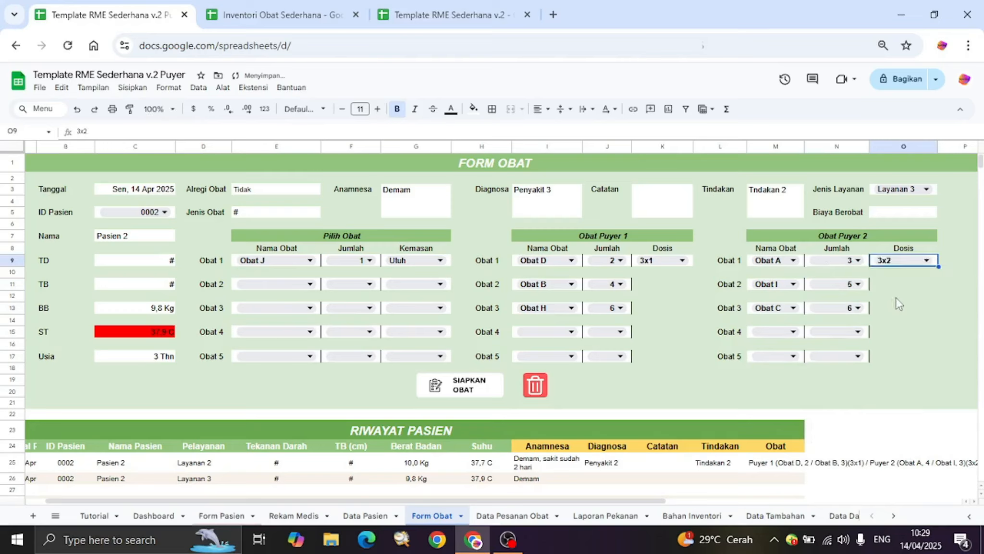
{"action": "left_click", "coordinate": [672, 346]}
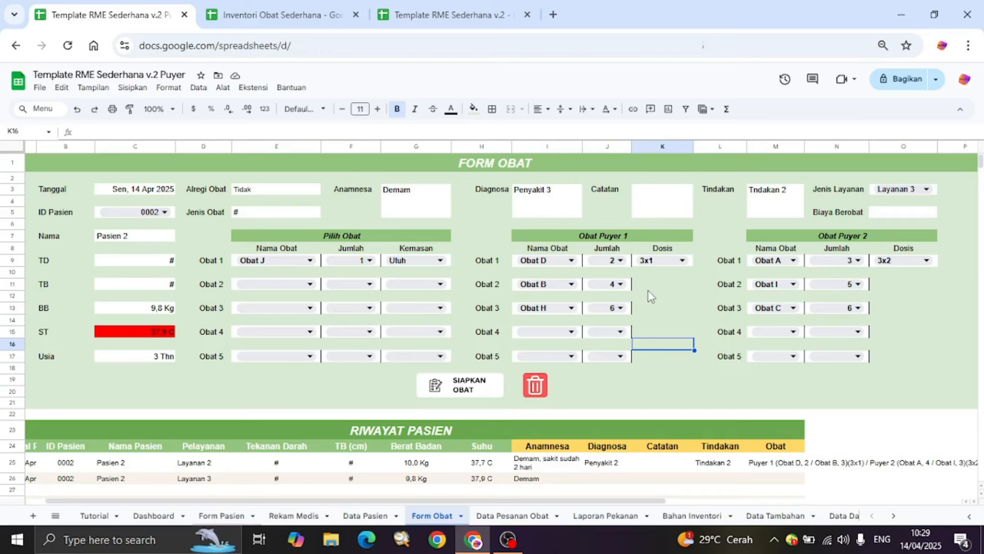
{"action": "left_click", "coordinate": [663, 308]}
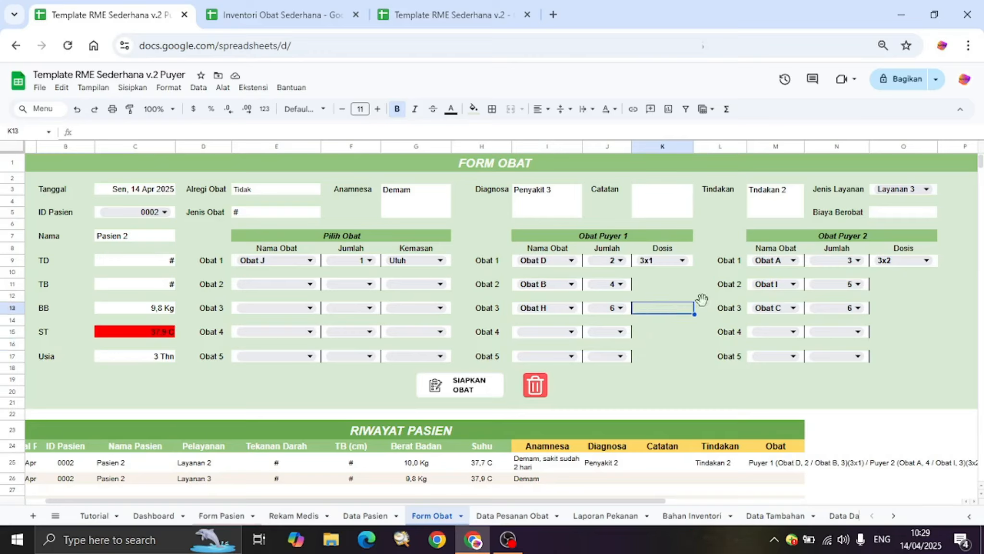
{"action": "left_click", "coordinate": [918, 323]}
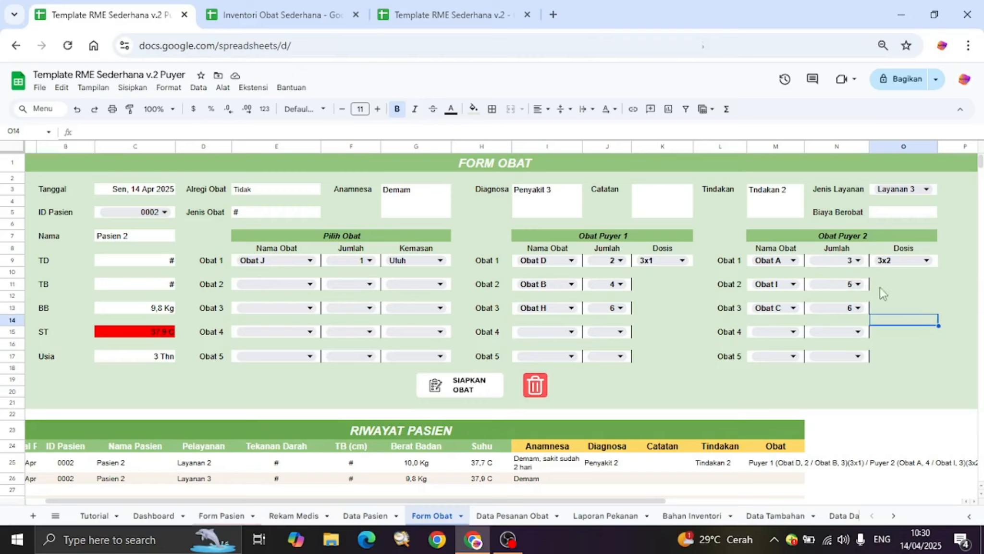
{"action": "left_click", "coordinate": [895, 335]}
{"action": "left_click", "coordinate": [896, 348]}
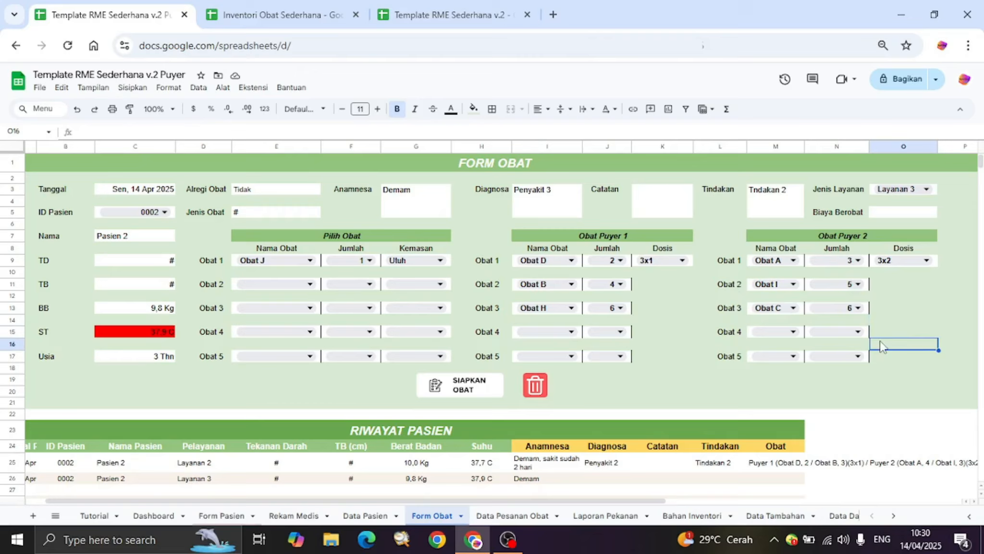
- Set Biaya Berobat to Rp100.000 and save the prescription with SIAPKAN OBAT, dismissing the confirmation
{"action": "double_click", "coordinate": [887, 213]}
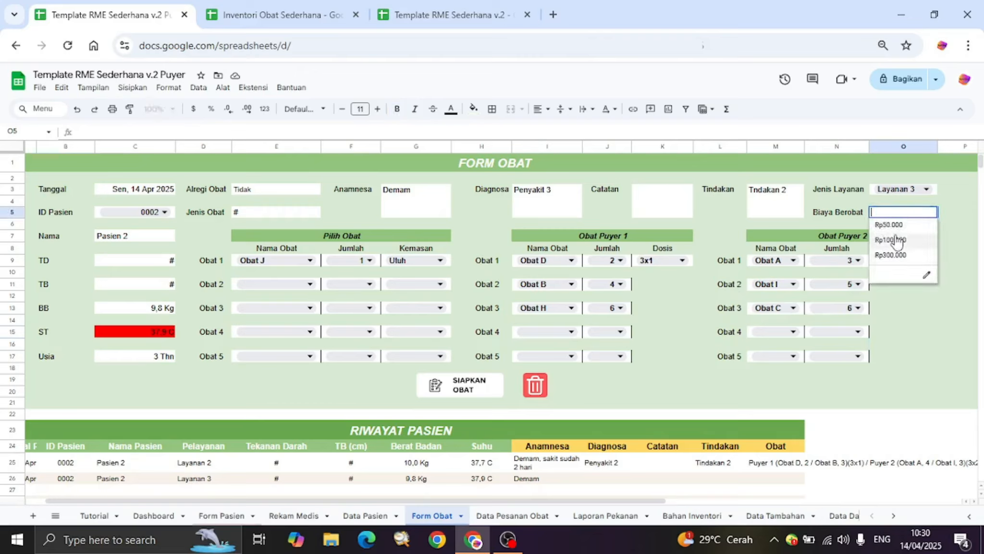
{"action": "left_click", "coordinate": [897, 241]}
{"action": "left_click", "coordinate": [702, 323]}
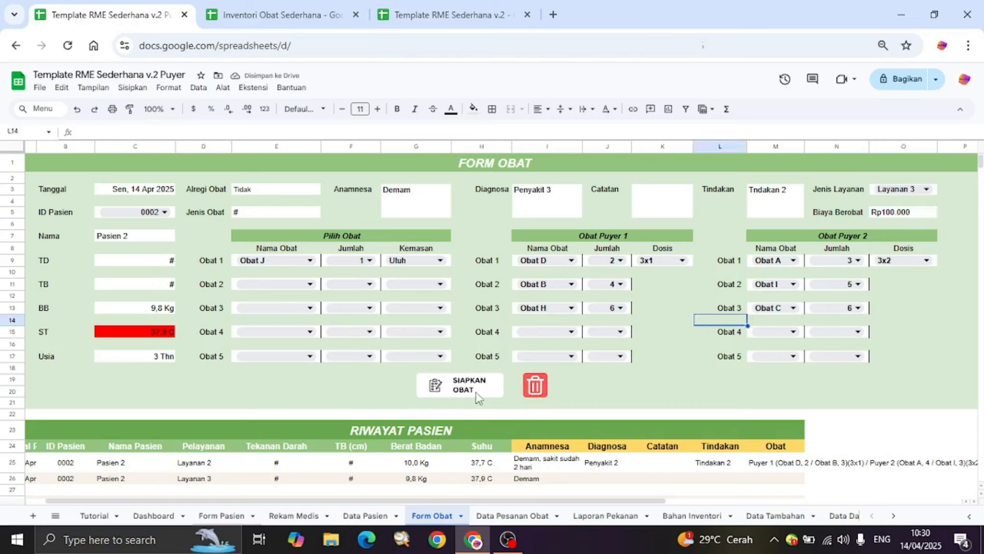
{"action": "left_click", "coordinate": [463, 391]}
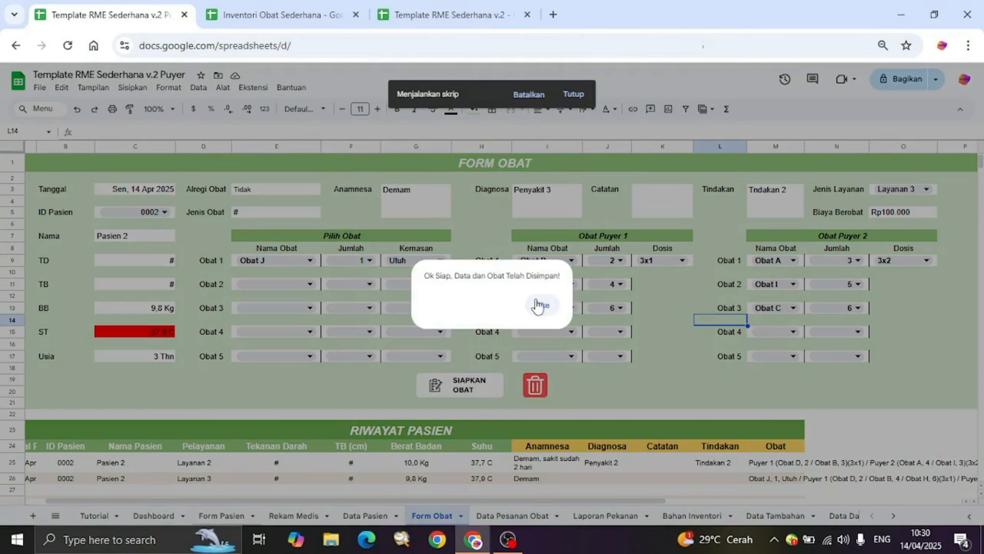
{"action": "left_click", "coordinate": [543, 307]}
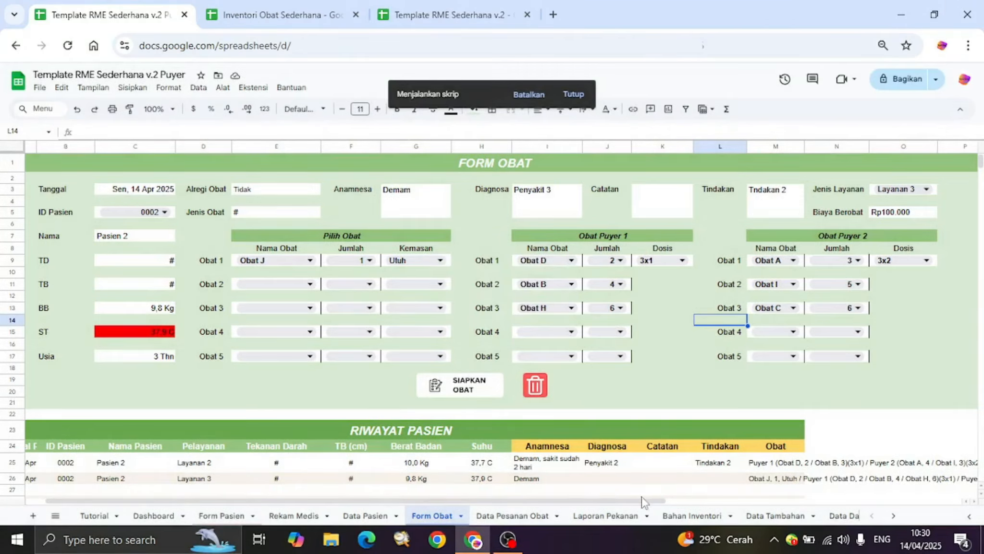
- Check Pasien 2's newest visit row in Riwayat Pasien and across the Rekam Medis sheet, including its Obat entry
{"action": "left_click", "coordinate": [663, 480]}
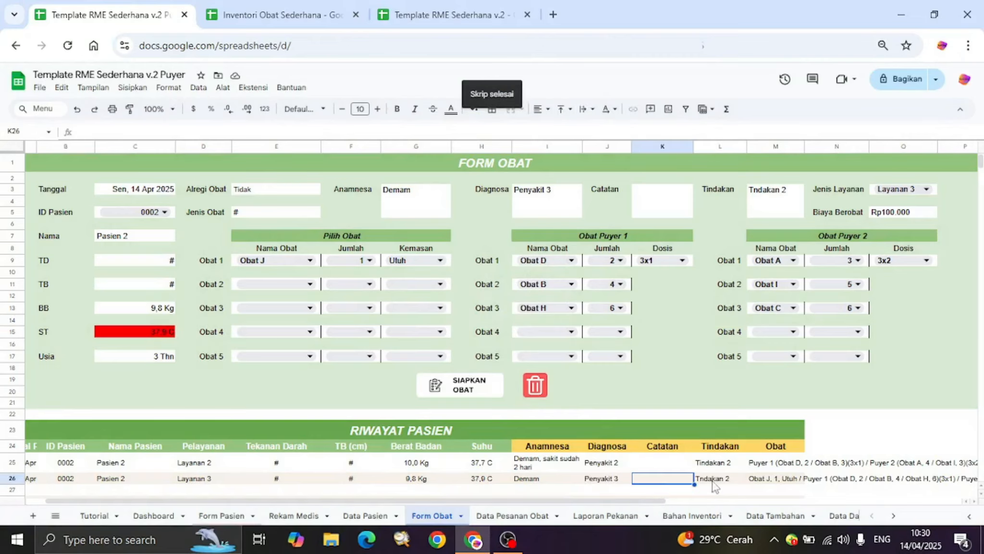
{"action": "left_click", "coordinate": [759, 480]}
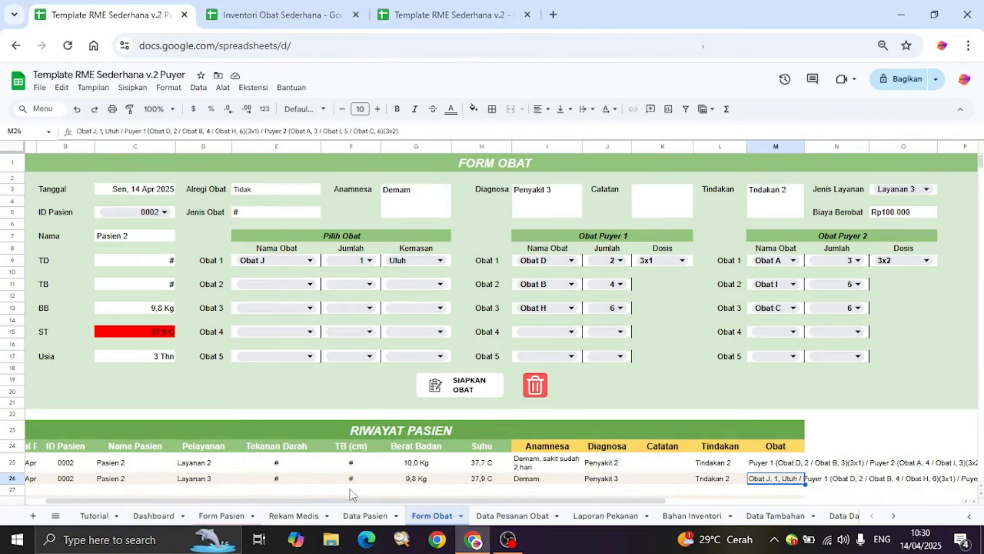
{"action": "left_click", "coordinate": [295, 516]}
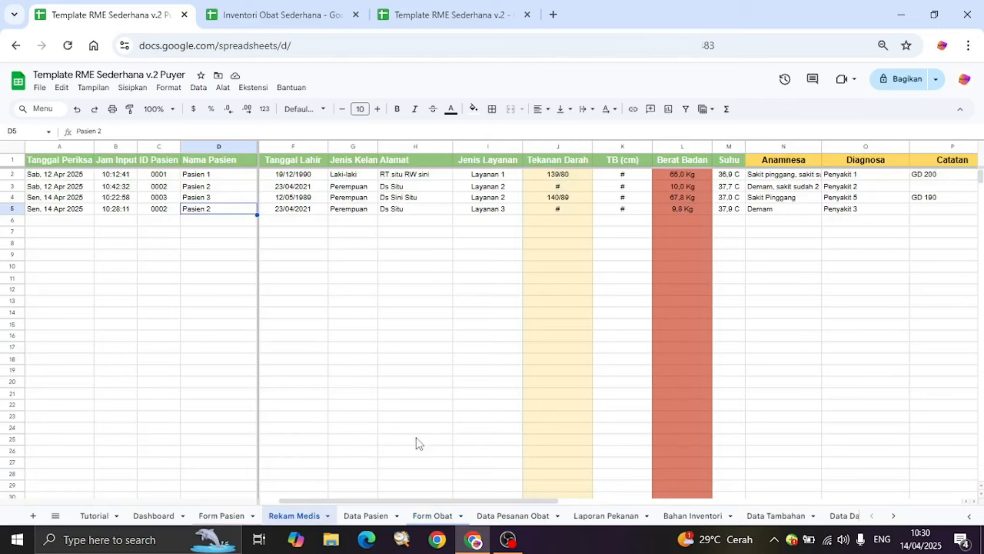
{"action": "left_click_drag", "start_coordinate": [438, 501], "coordinate": [633, 497]}
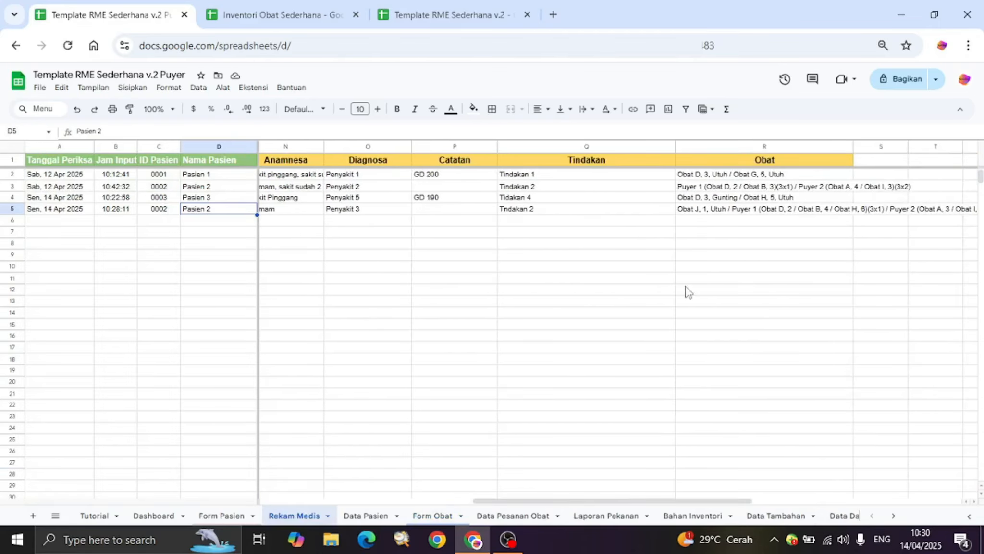
{"action": "left_click_drag", "start_coordinate": [571, 500], "coordinate": [354, 510]}
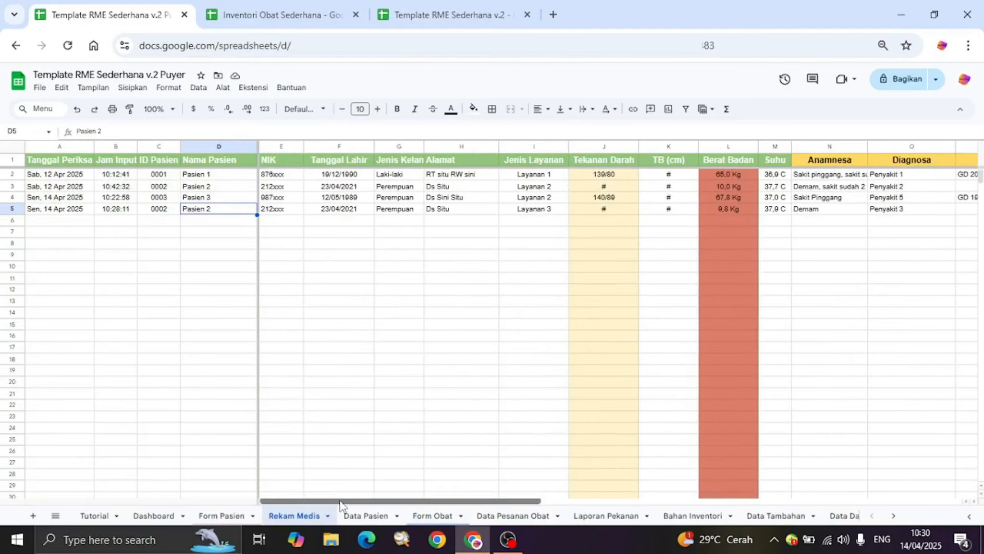
- Return to the Form Obat sheet and examine the full Obat entries in the Riwayat Pasien table
{"action": "left_click", "coordinate": [432, 515]}
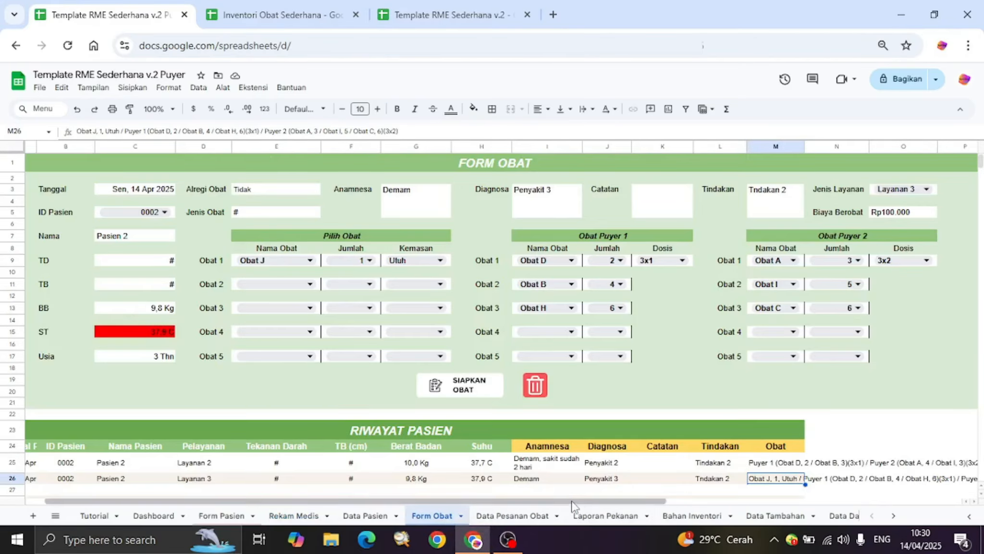
{"action": "left_click_drag", "start_coordinate": [579, 501], "coordinate": [668, 502]}
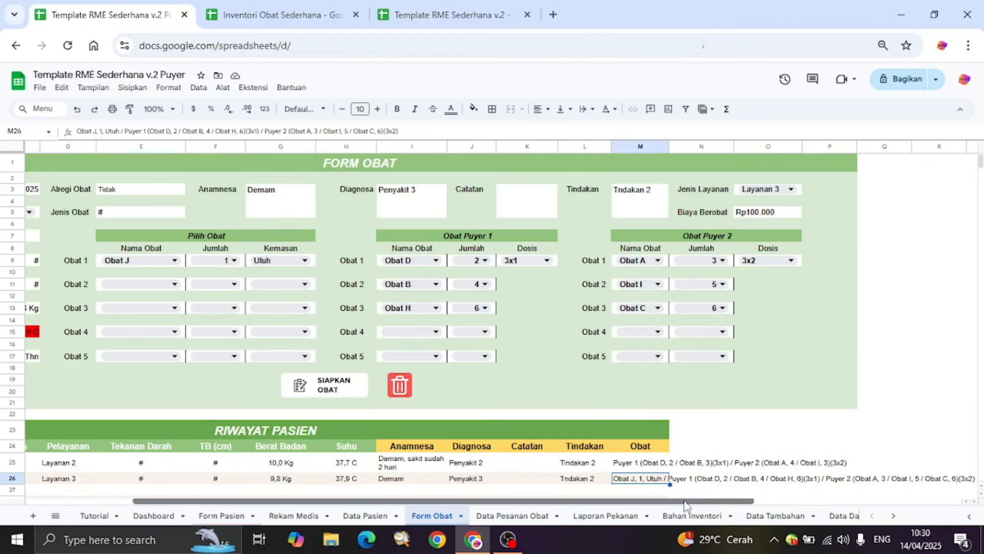
{"action": "scroll", "coordinate": [685, 502], "scroll_direction": "right", "scroll_amount": 2}
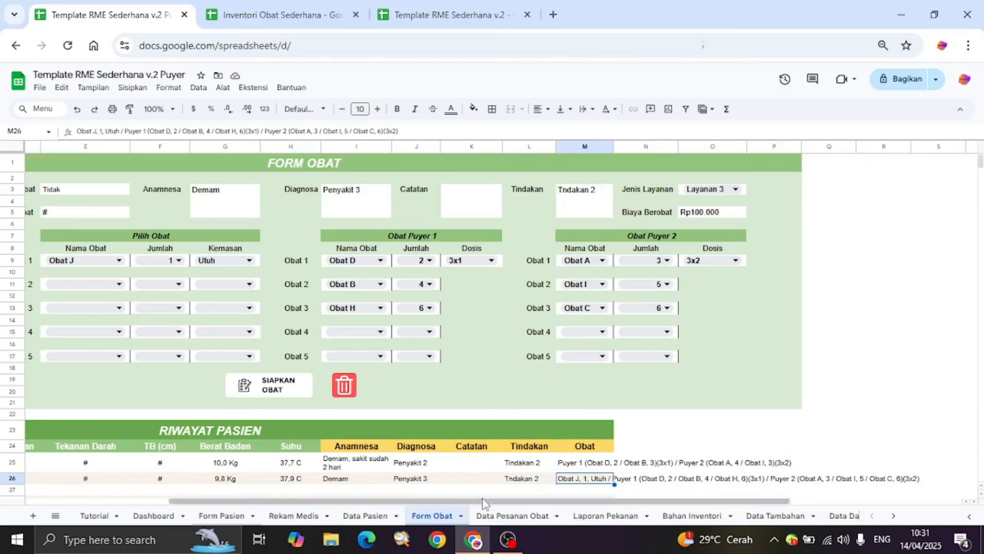
- Open the Laporan Pekanan sheet and examine the patient visits listed in the Laporan Praktik Mandiri report
{"action": "left_click_drag", "start_coordinate": [484, 501], "coordinate": [195, 497]}
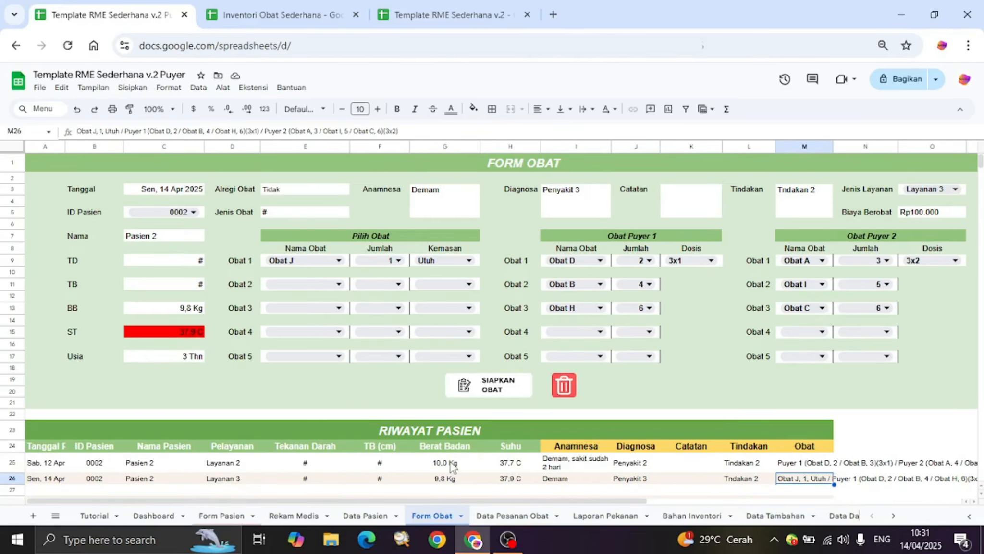
{"action": "left_click", "coordinate": [605, 516]}
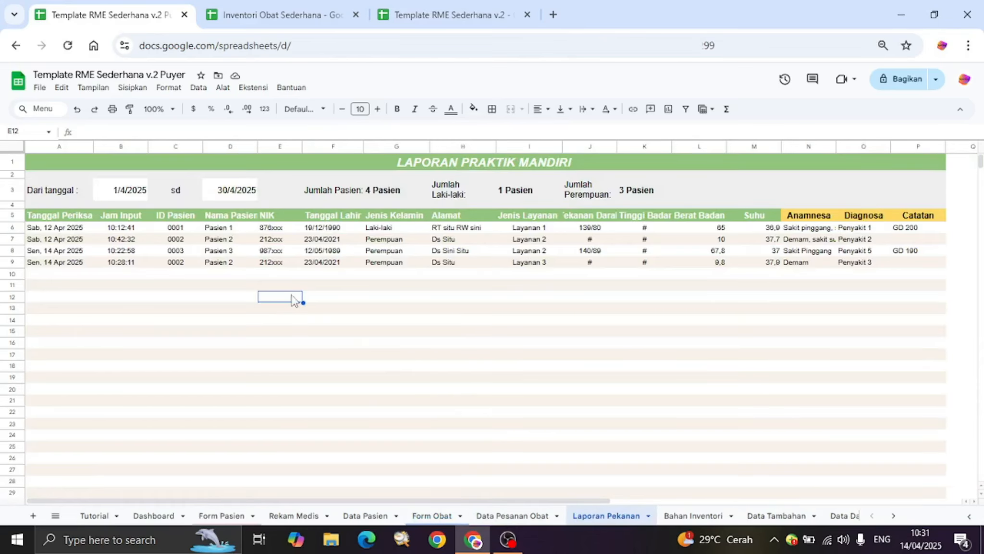
{"action": "left_click", "coordinate": [81, 229]}
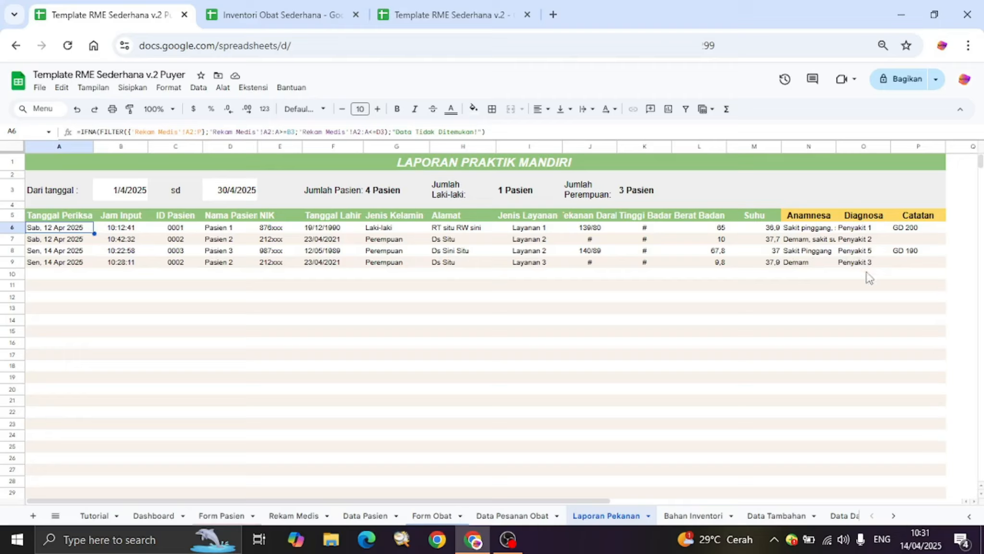
{"action": "left_click", "coordinate": [528, 321]}
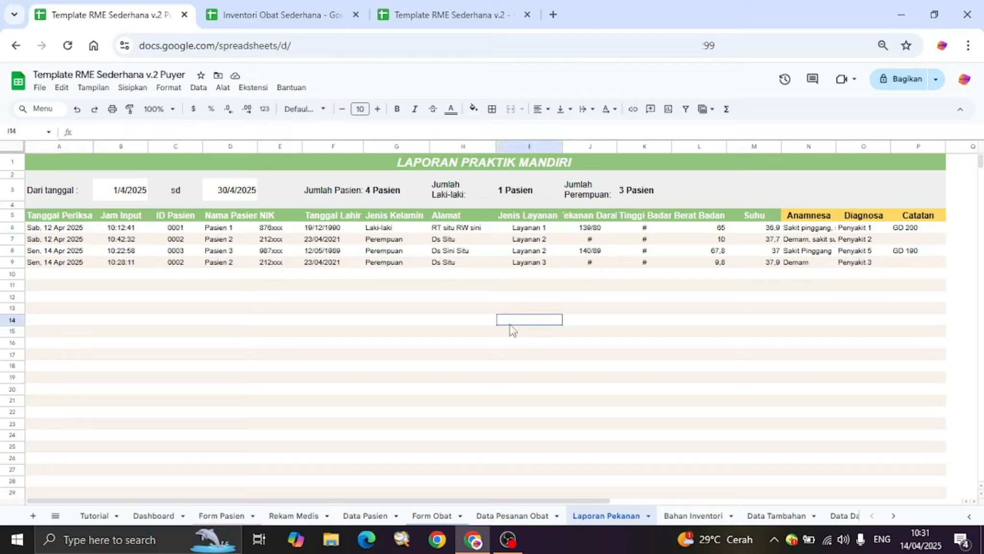
{"action": "left_click", "coordinate": [45, 229]}
{"action": "left_click", "coordinate": [889, 264], "text": "shift"}
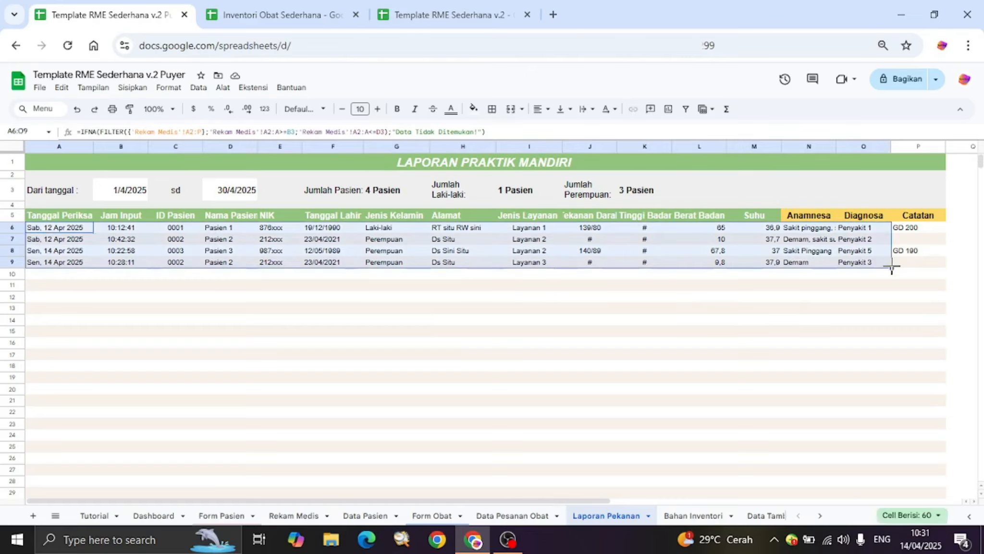
{"action": "left_click", "coordinate": [914, 264], "text": "shift"}
{"action": "left_click", "coordinate": [754, 317]}
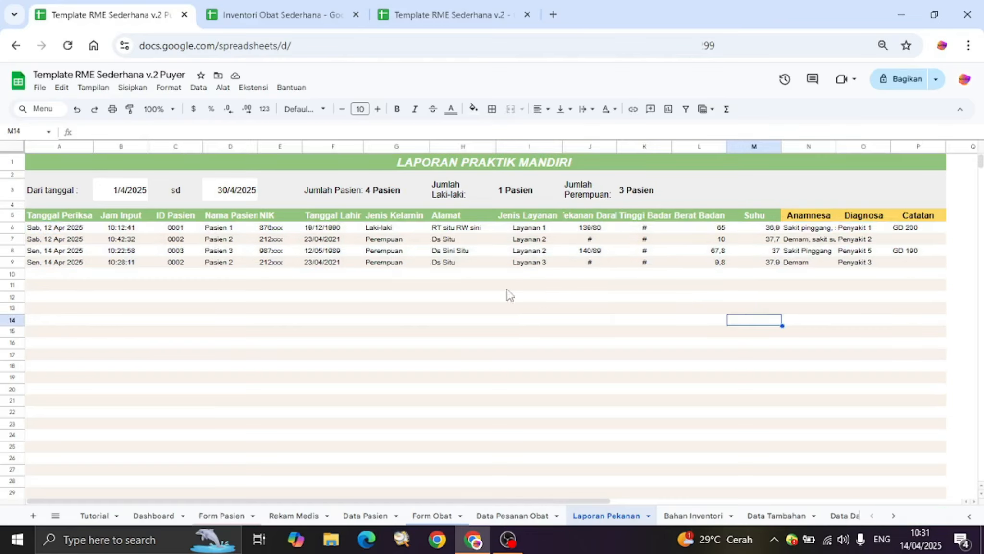
- Test the report's date filter by setting the end date to 5/4/2025 and back to 30/4/2025
{"action": "double_click", "coordinate": [211, 190]}
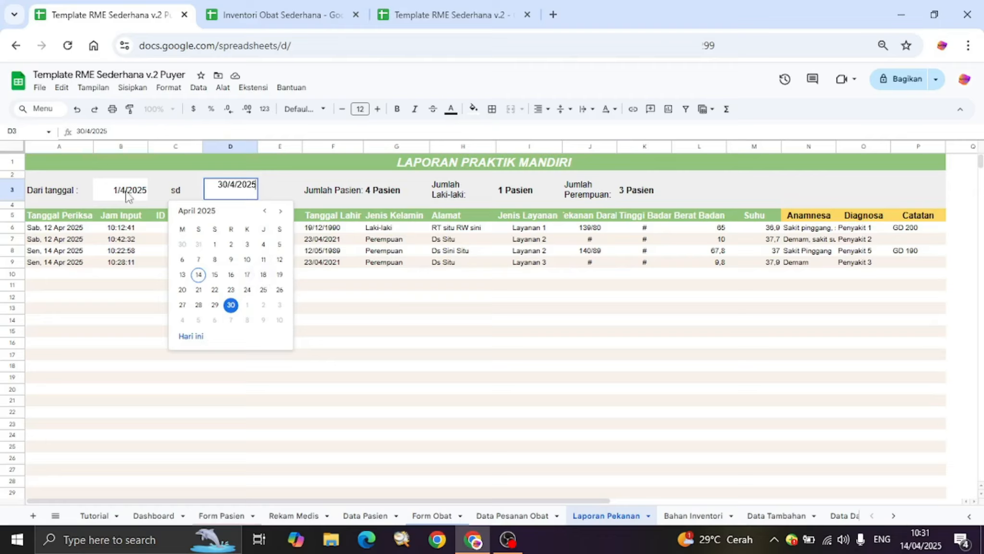
{"action": "left_click", "coordinate": [276, 249]}
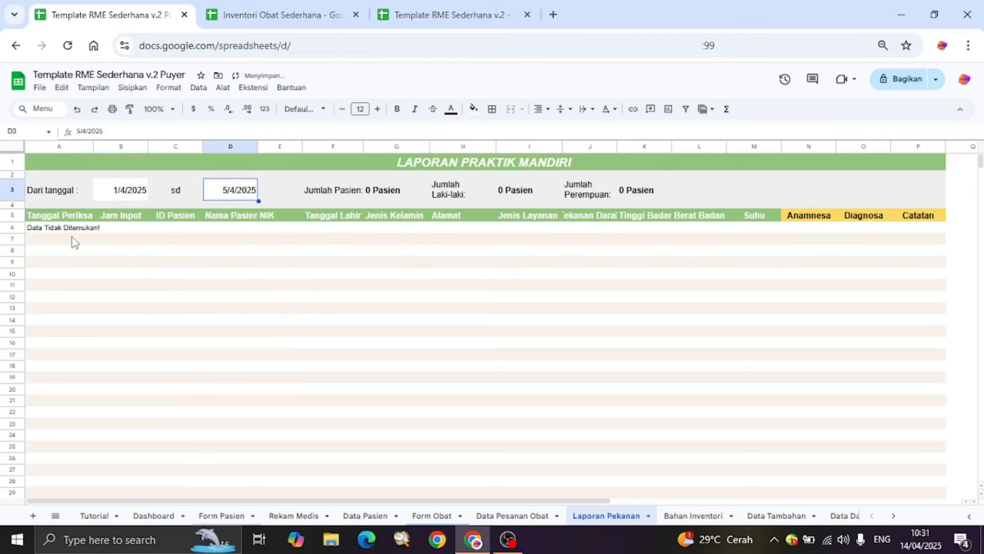
{"action": "double_click", "coordinate": [247, 197]}
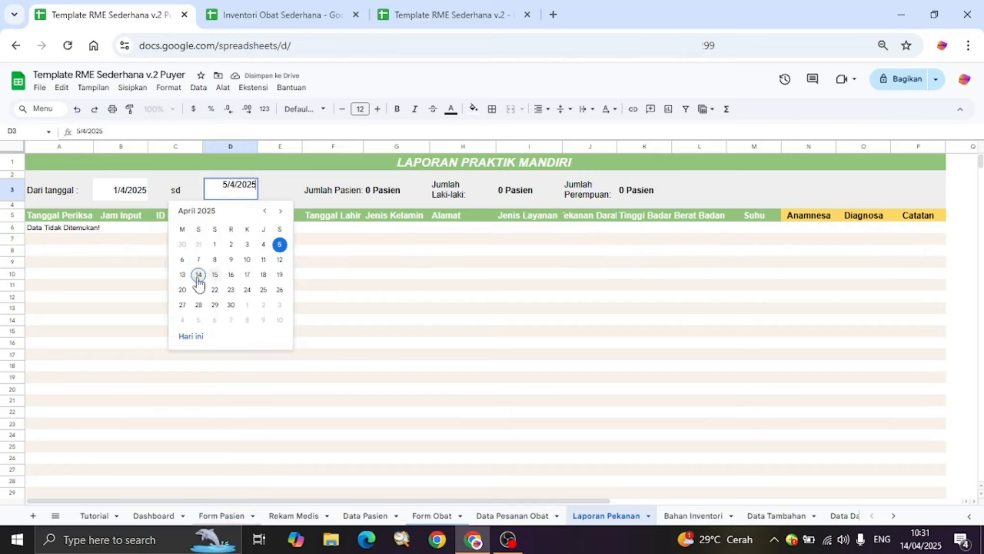
{"action": "left_click", "coordinate": [233, 306]}
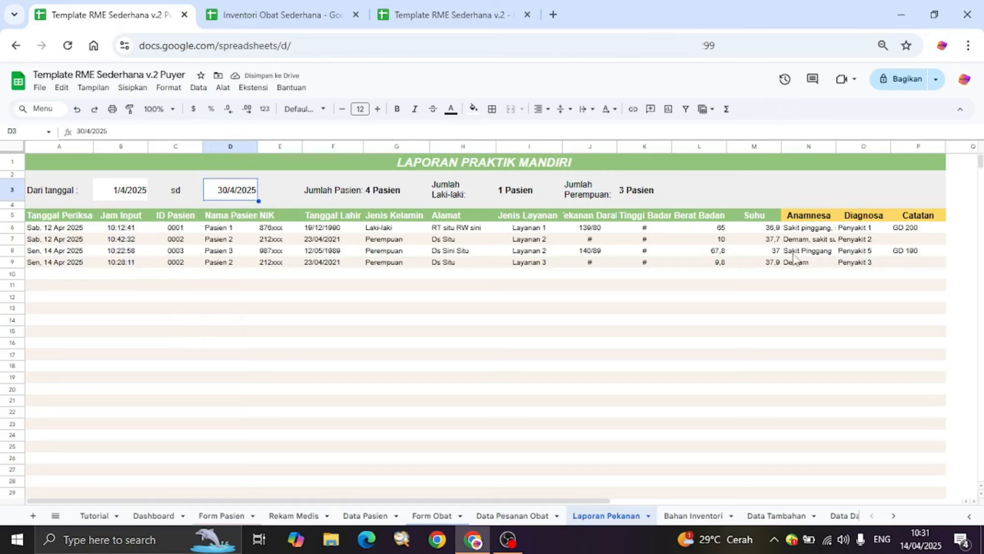
{"action": "left_click", "coordinate": [665, 358]}
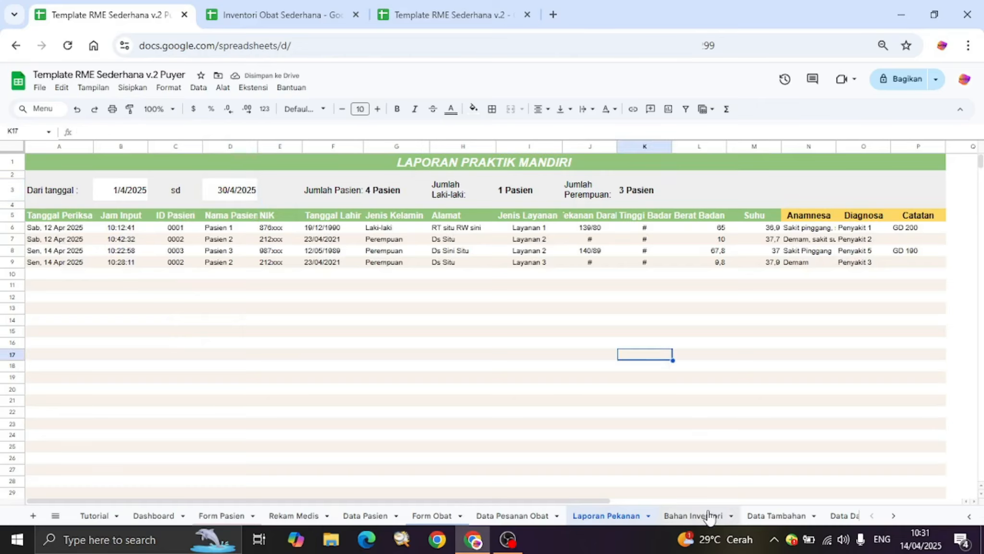
- Examine the Bahan Inventori sheet and the last rows of the Data Entry sheet in the Inventori Obat Sederhana file
{"action": "left_click", "coordinate": [707, 515]}
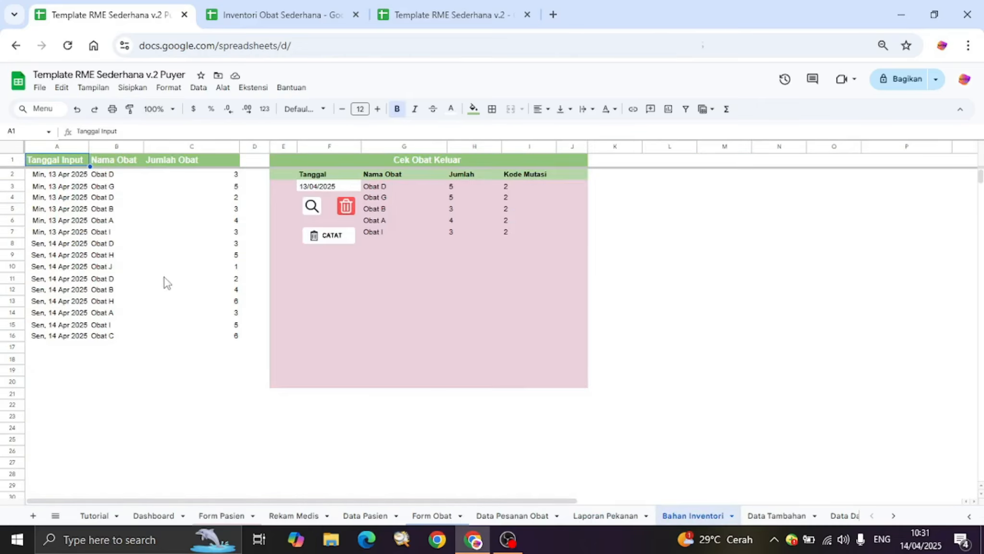
{"action": "left_click", "coordinate": [288, 289]}
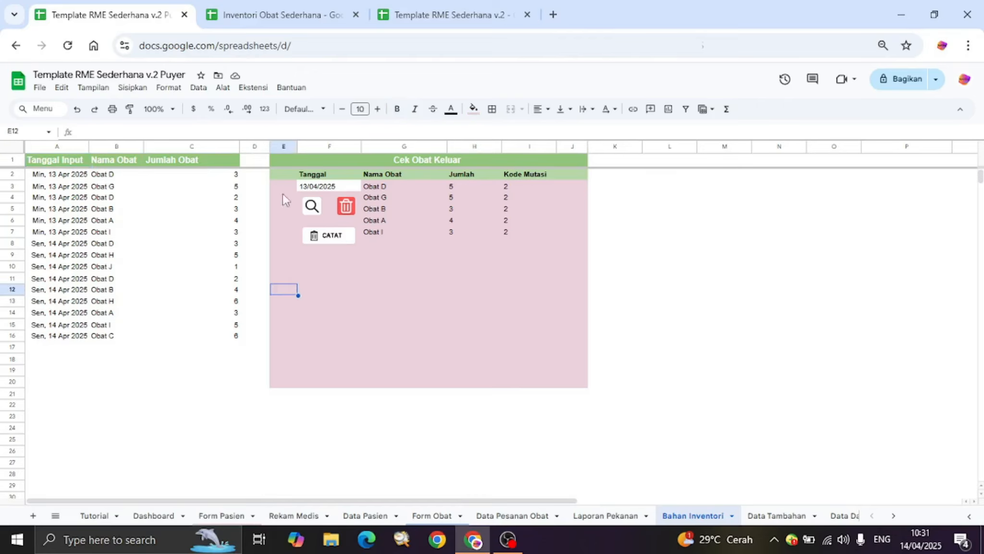
{"action": "left_click", "coordinate": [272, 15]}
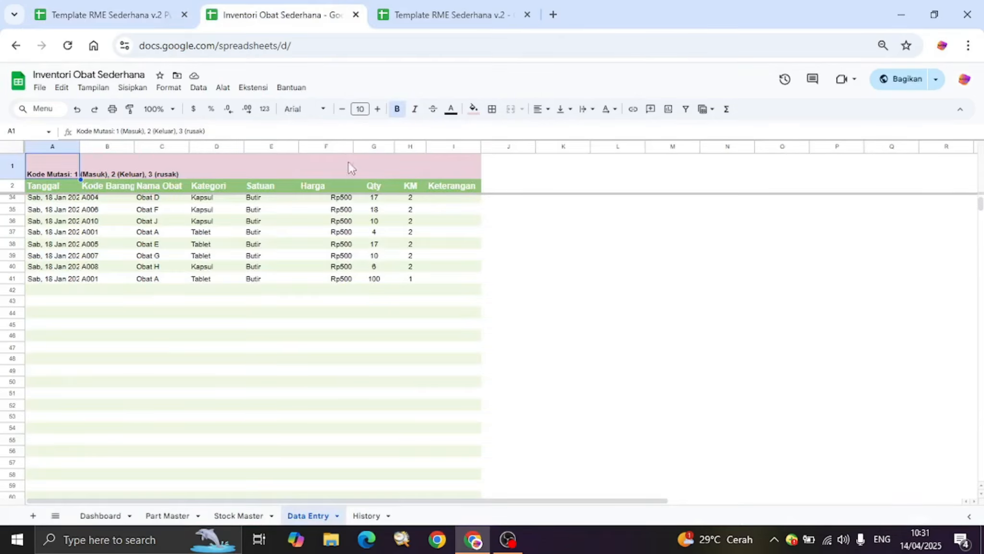
{"action": "scroll", "coordinate": [358, 320], "scroll_direction": "up", "scroll_amount": 2}
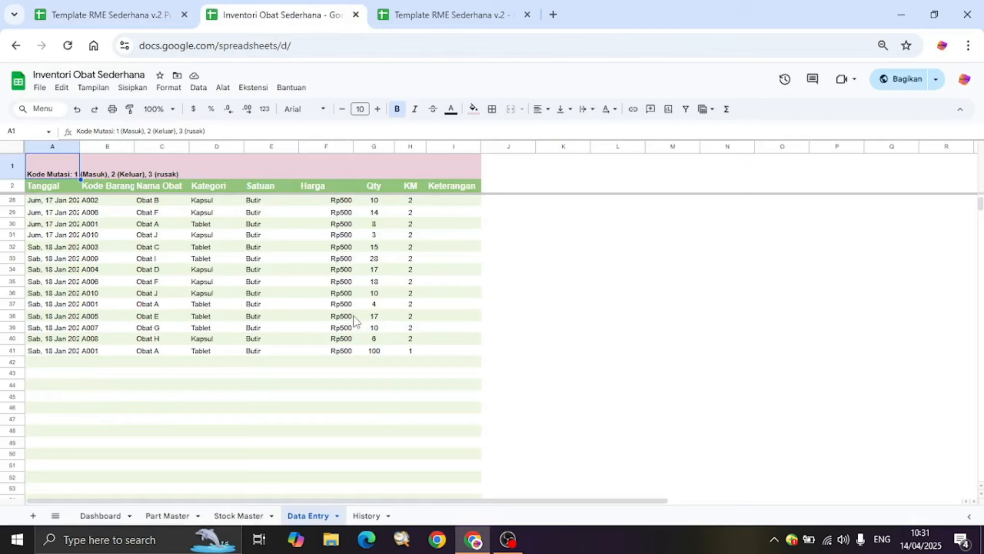
{"action": "scroll", "coordinate": [352, 319], "scroll_direction": "down", "scroll_amount": 2}
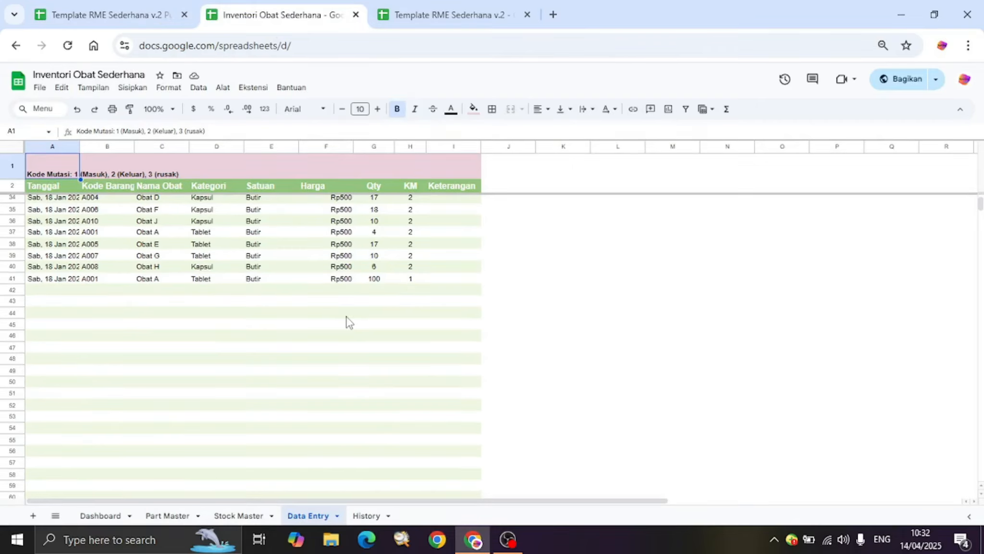
- Back in Template RME Sederhana v.2 Puyer, replace the Cek Obat Keluar list with the medicines dispensed on 14/04/2025
{"action": "left_click", "coordinate": [122, 14]}
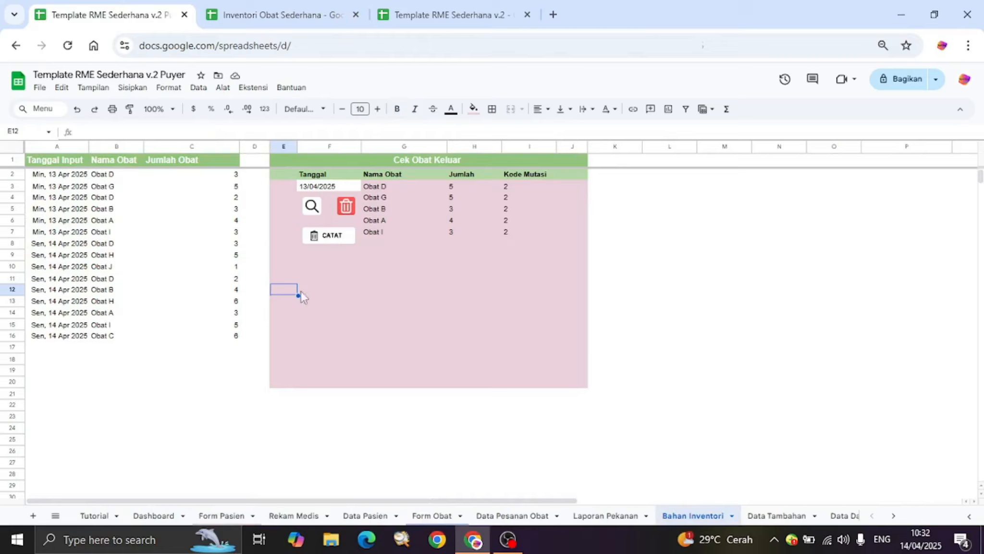
{"action": "double_click", "coordinate": [323, 191]}
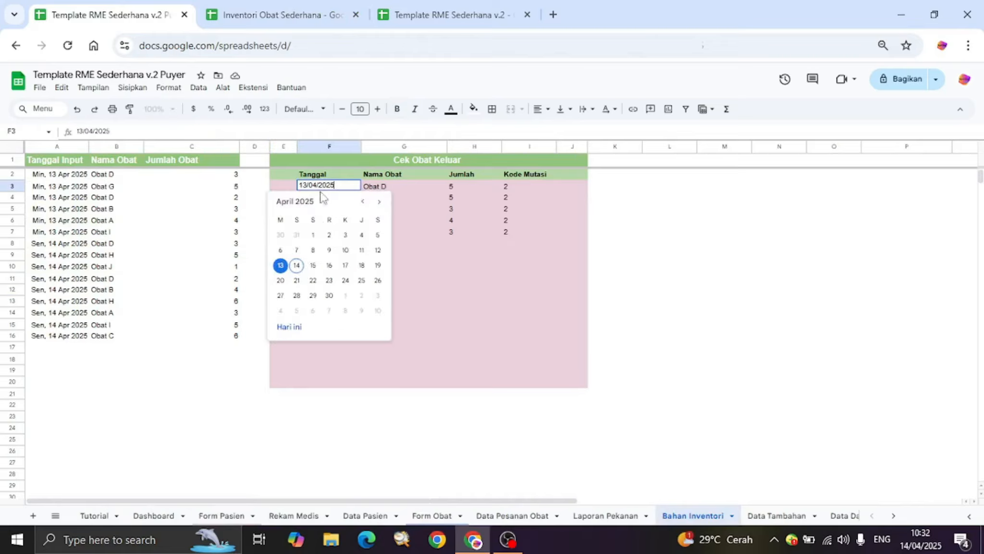
{"action": "left_click", "coordinate": [294, 327]}
{"action": "left_click", "coordinate": [369, 291]}
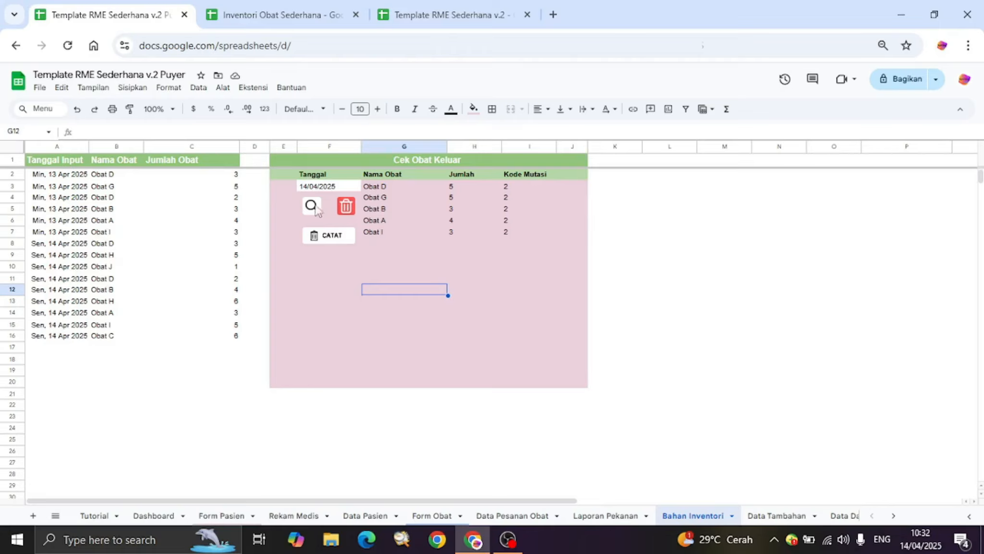
{"action": "left_click", "coordinate": [350, 208]}
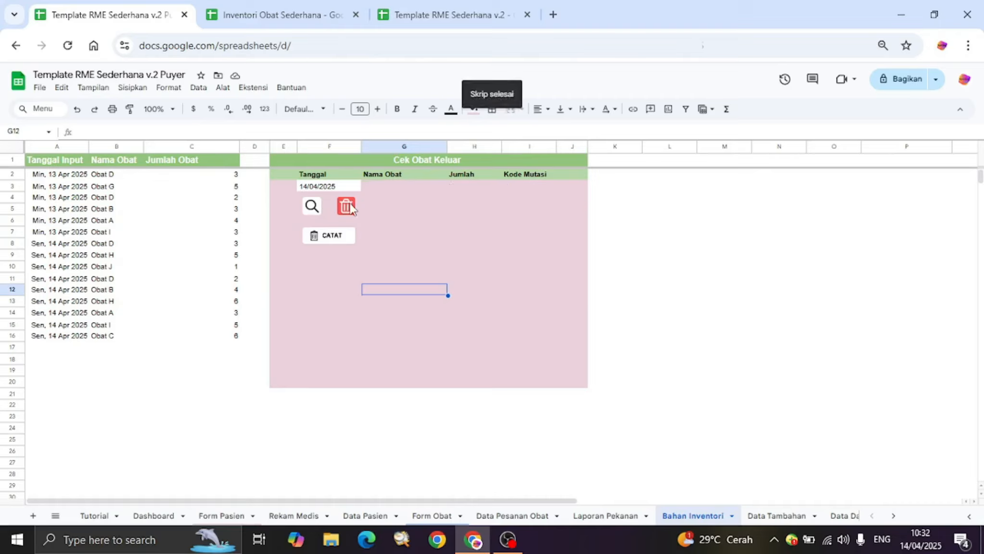
{"action": "left_click", "coordinate": [311, 207]}
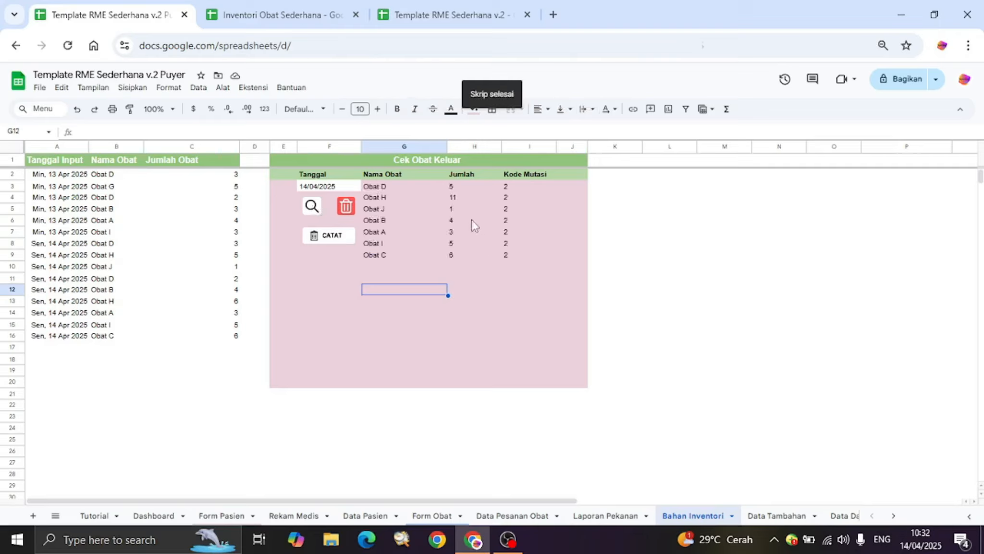
- Review the Jumlah values in Cek Obat Keluar and the end of the Data Entry sheet in Inventori Obat Sederhana
{"action": "left_click", "coordinate": [458, 186]}
{"action": "left_click", "coordinate": [458, 198]}
{"action": "left_click", "coordinate": [458, 220]}
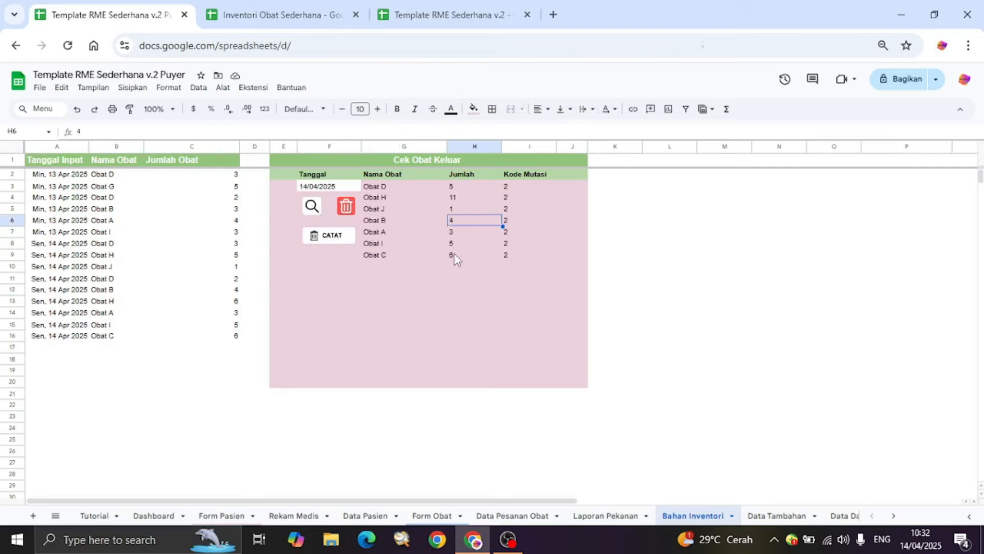
{"action": "left_click", "coordinate": [455, 255]}
{"action": "left_click", "coordinate": [459, 275]}
{"action": "left_click", "coordinate": [330, 265]}
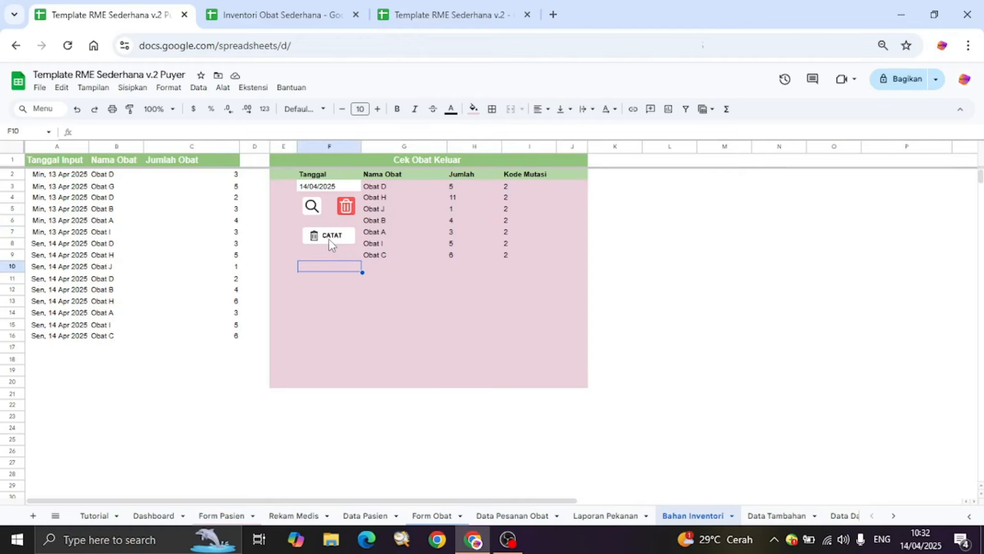
{"action": "left_click", "coordinate": [290, 20]}
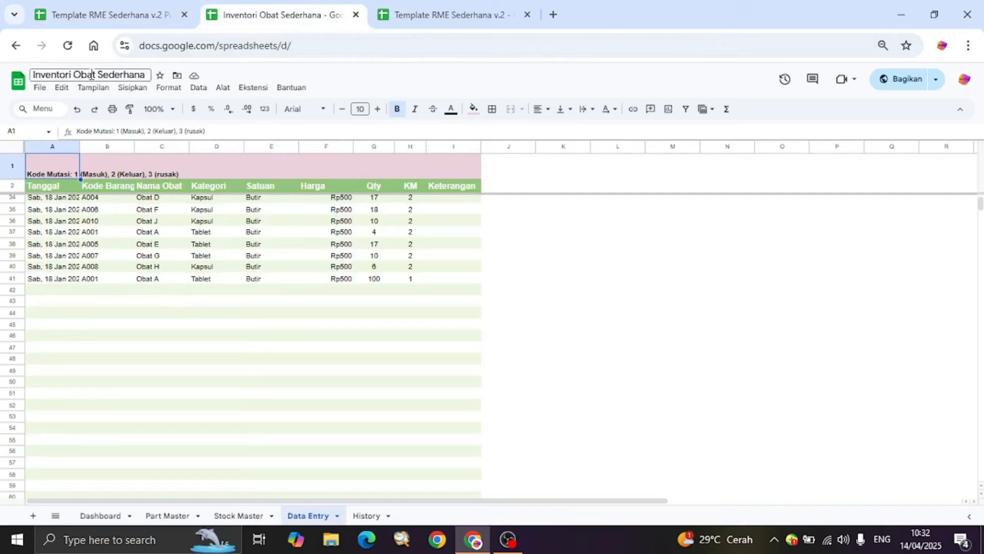
{"action": "left_click", "coordinate": [173, 305]}
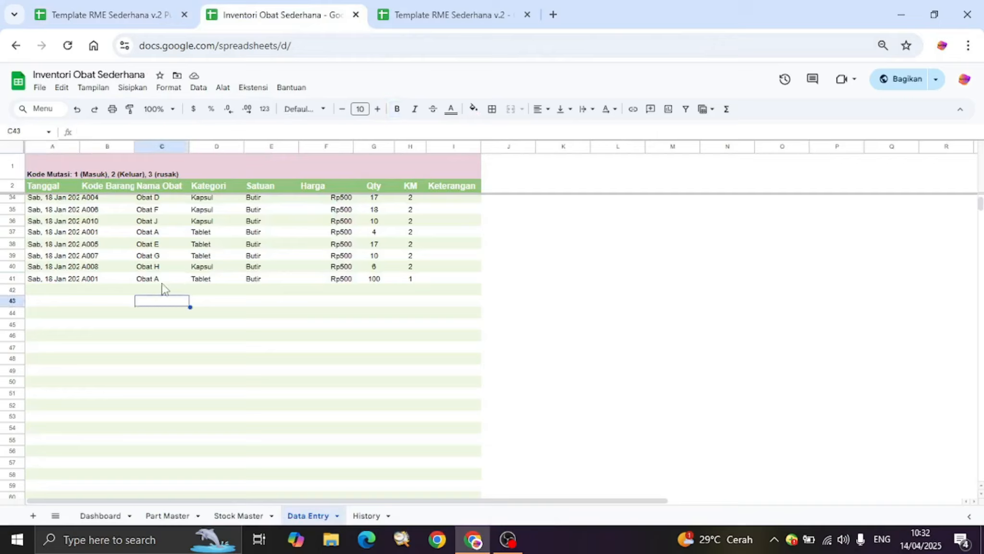
- Return to the Bahan Inventori sheet and record the listed outgoing medicines with CATAT, dismissing the confirmation
{"action": "left_click", "coordinate": [143, 5]}
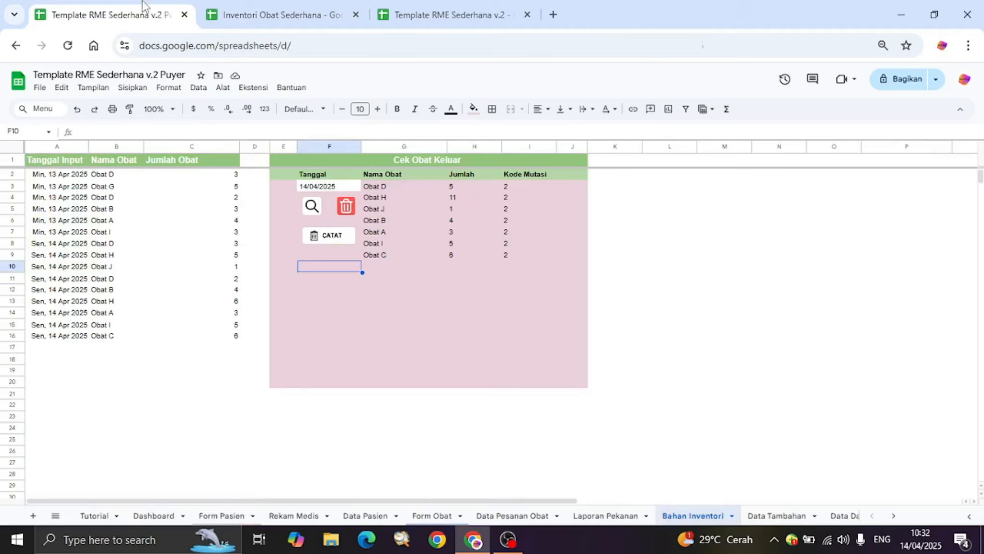
{"action": "left_click", "coordinate": [323, 240]}
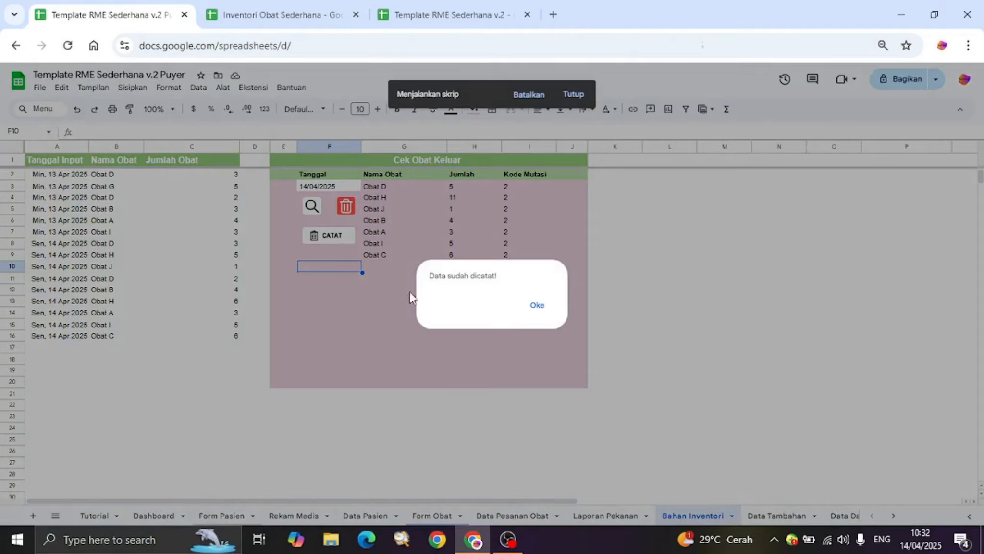
{"action": "left_click", "coordinate": [538, 306]}
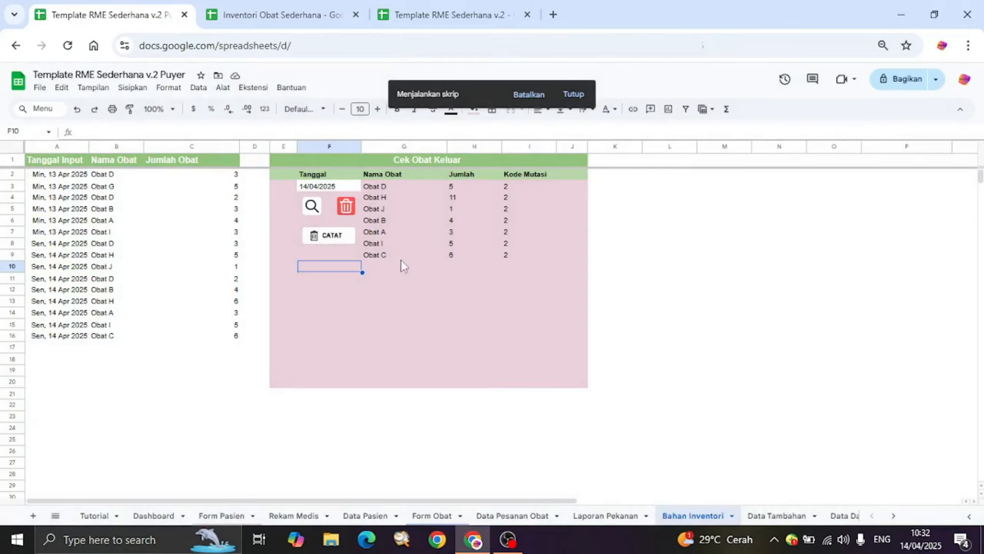
- In the Data Entry sheet of Inventori Obat Sederhana, fill Tanggal with 14 Apr 2025 for rows 42 to 48
{"action": "left_click", "coordinate": [259, 18]}
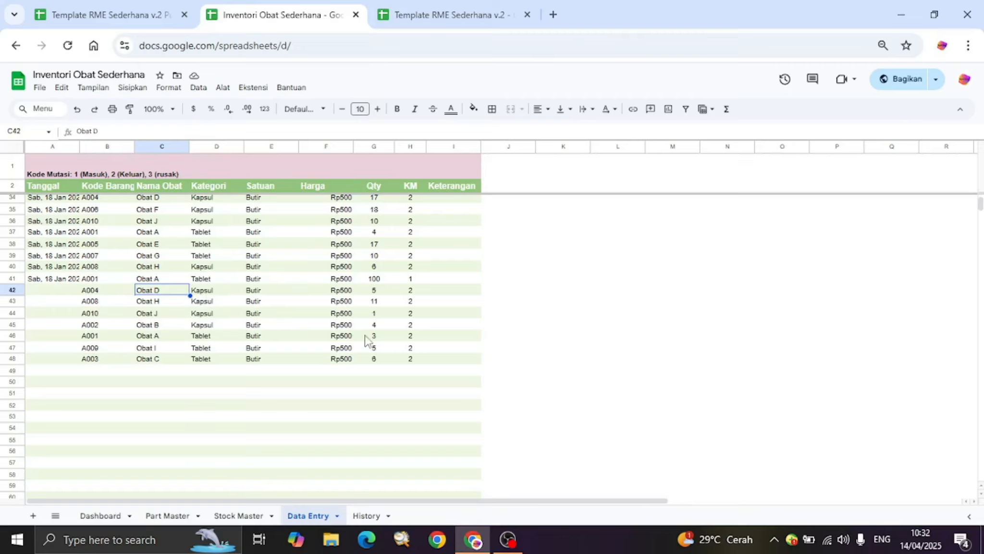
{"action": "left_click", "coordinate": [43, 280]}
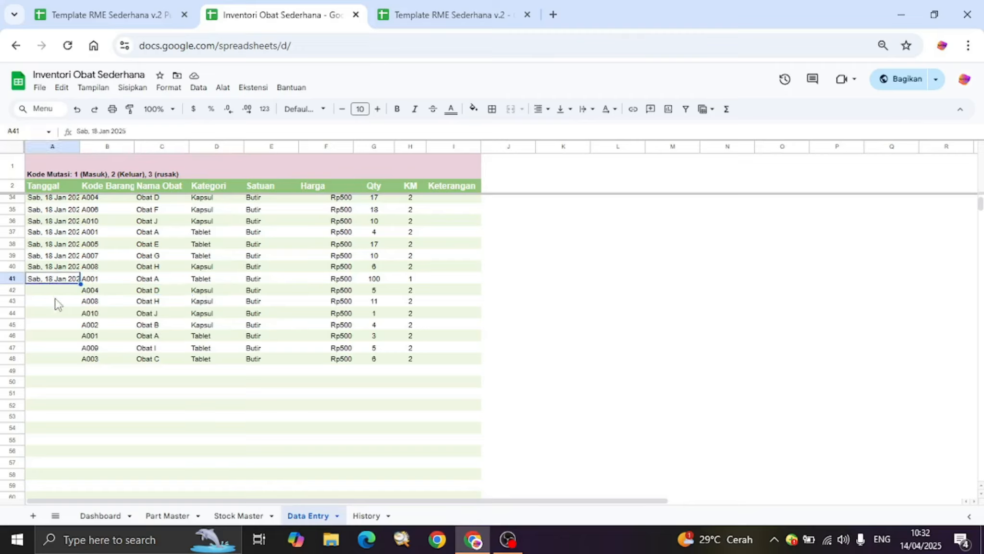
{"action": "double_click", "coordinate": [52, 291]}
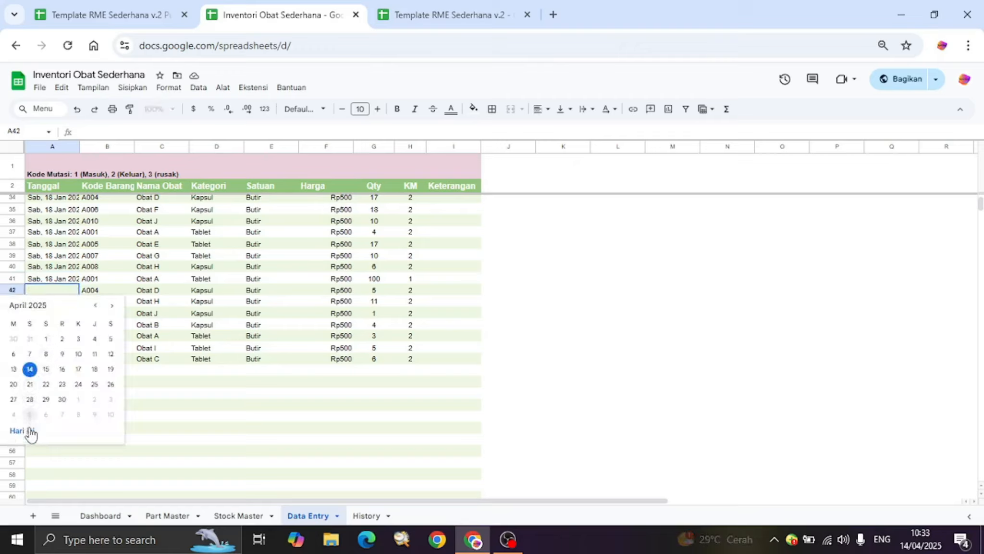
{"action": "left_click", "coordinate": [26, 430]}
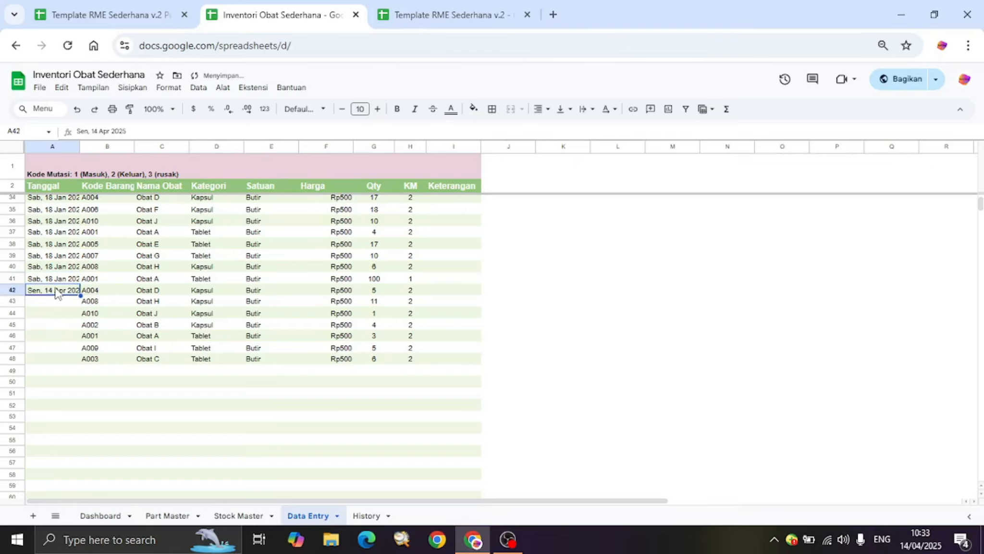
{"action": "key", "text": "ctrl+c"}
{"action": "left_click", "coordinate": [54, 303]}
{"action": "left_click", "coordinate": [52, 360], "text": "shift"}
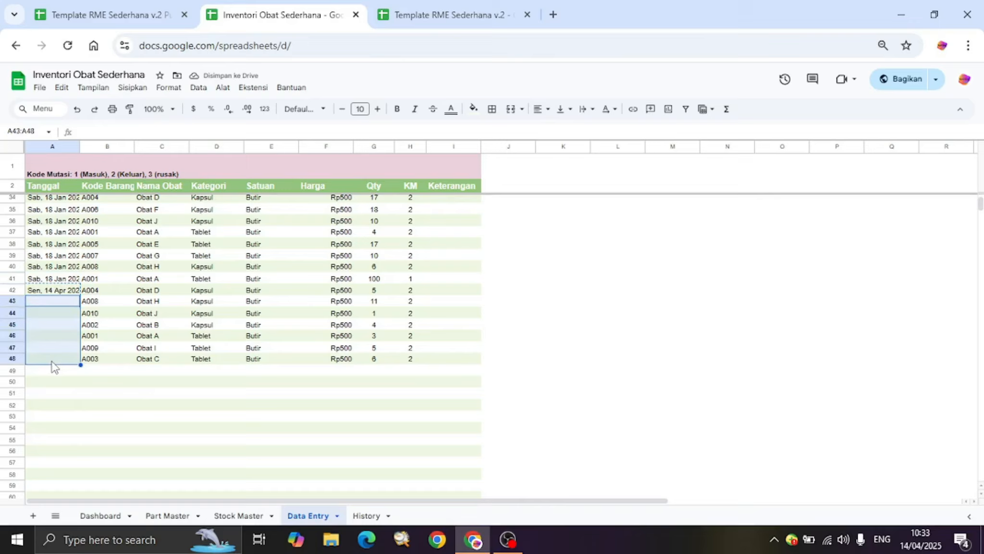
{"action": "key", "text": "ctrl+v"}
{"action": "left_click", "coordinate": [213, 393]}
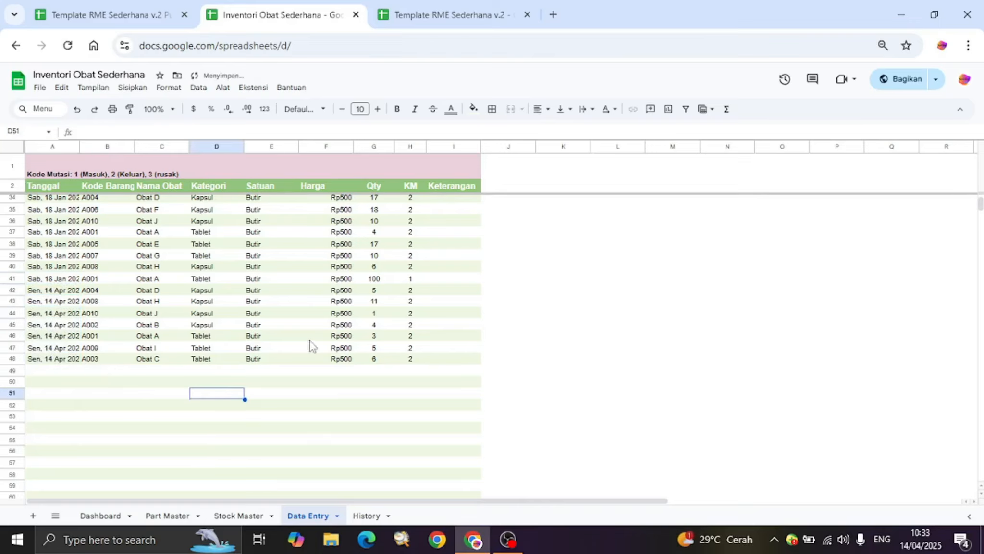
- Review the Part Master stock list and the Dashboard totals in Inventori Obat Sederhana
{"action": "left_click", "coordinate": [230, 515]}
{"action": "left_click", "coordinate": [180, 520]}
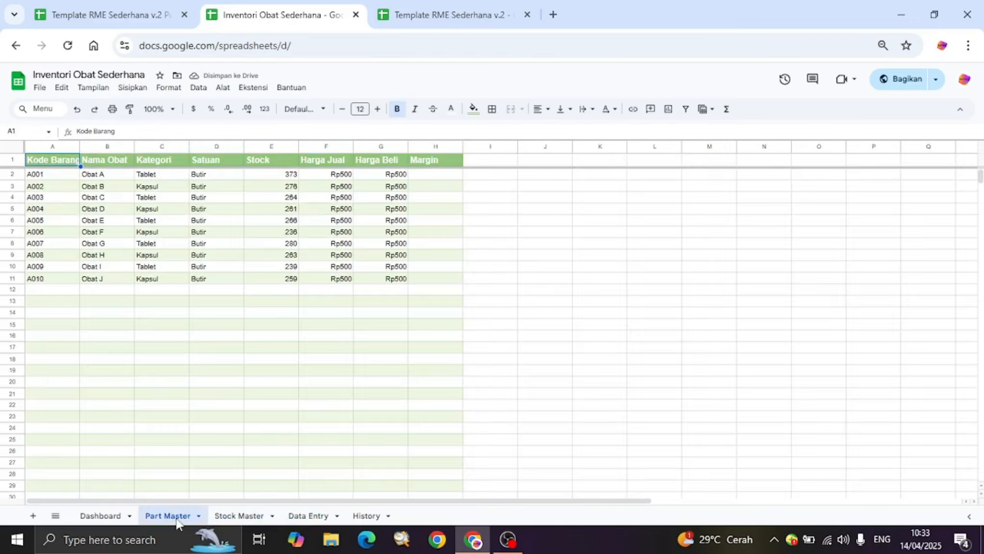
{"action": "left_click", "coordinate": [106, 513]}
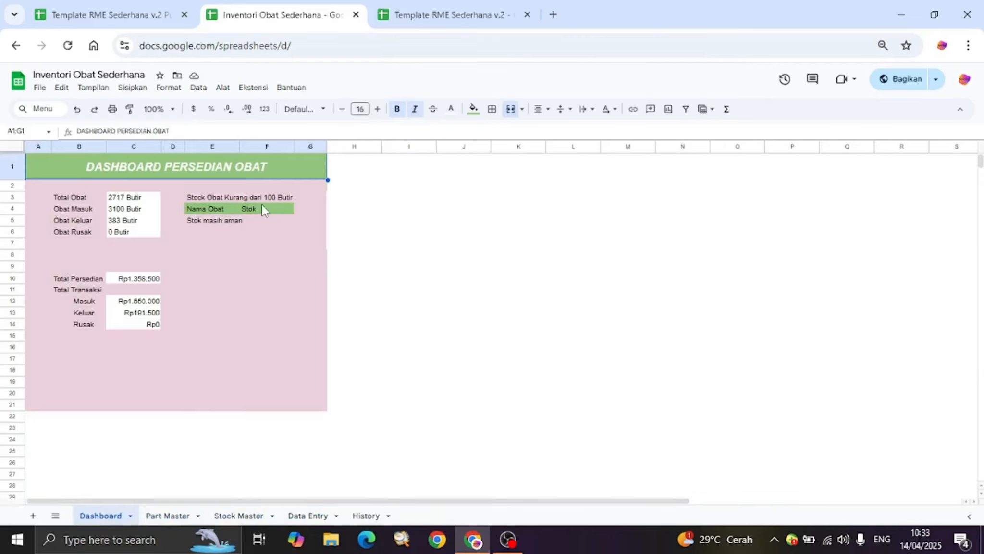
{"action": "left_click", "coordinate": [274, 253]}
{"action": "left_click", "coordinate": [245, 292]}
- Switch to Template RME Sederhana v.2 Puyer and compare the Data Tambahan lists with the Jenis Layanan options in Form Pasien
{"action": "left_click", "coordinate": [144, 10]}
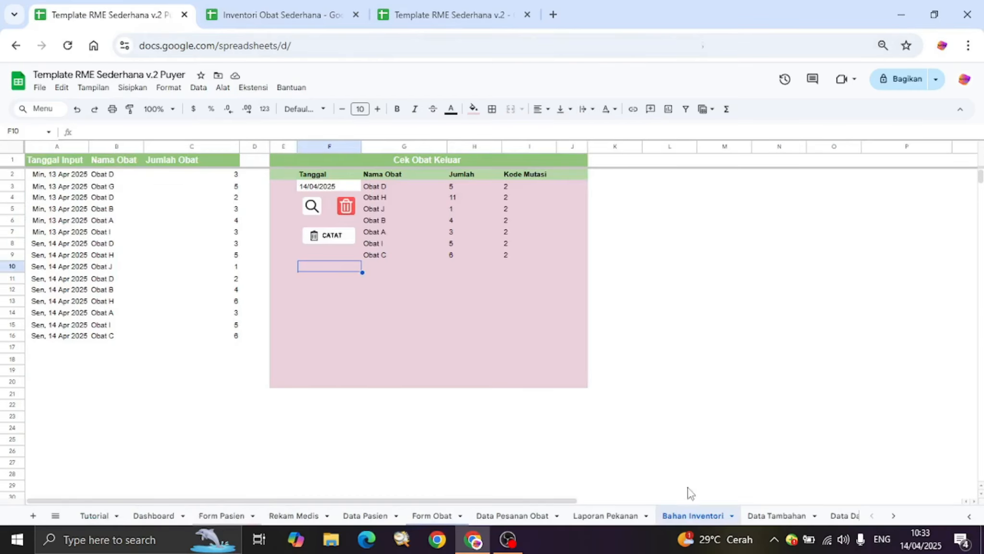
{"action": "left_click", "coordinate": [777, 518]}
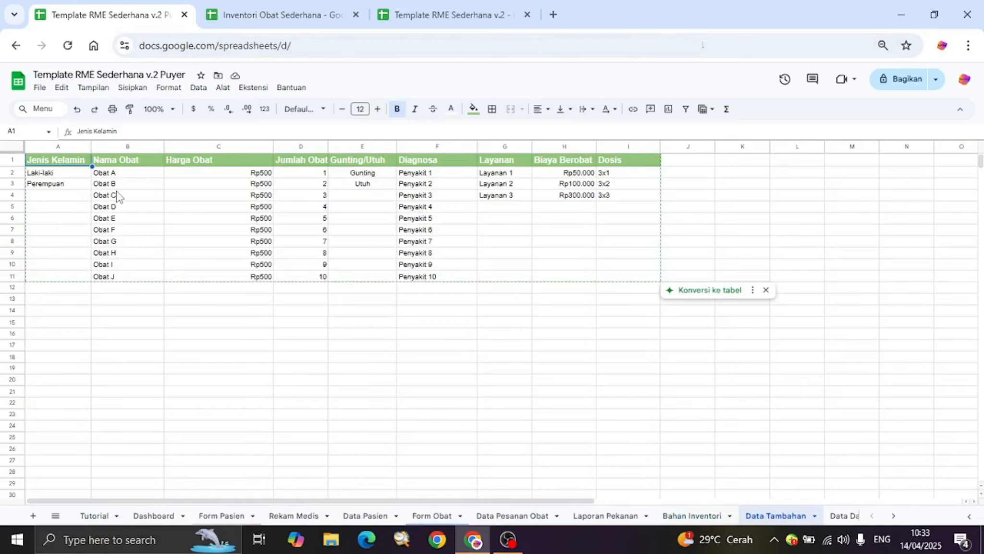
{"action": "left_click", "coordinate": [231, 519]}
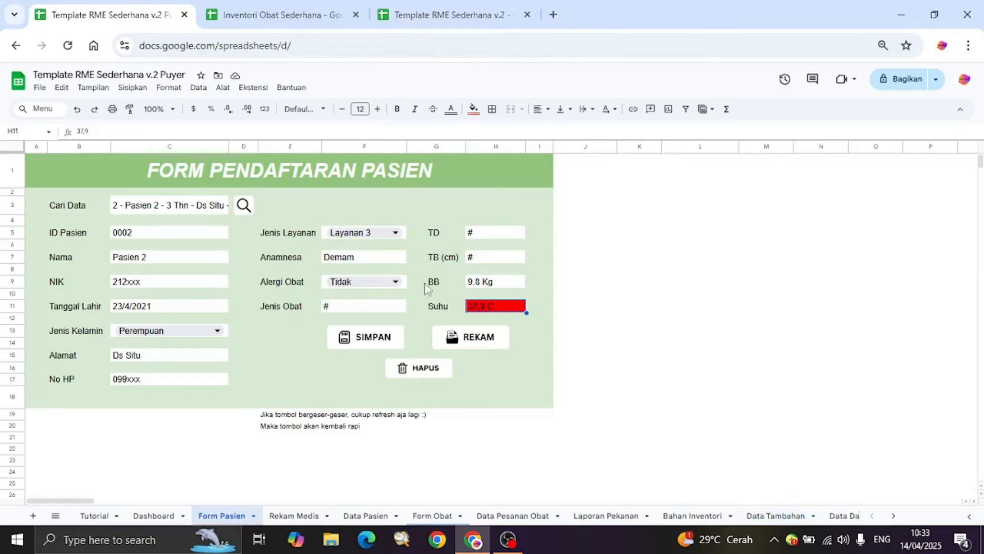
{"action": "left_click", "coordinate": [390, 231]}
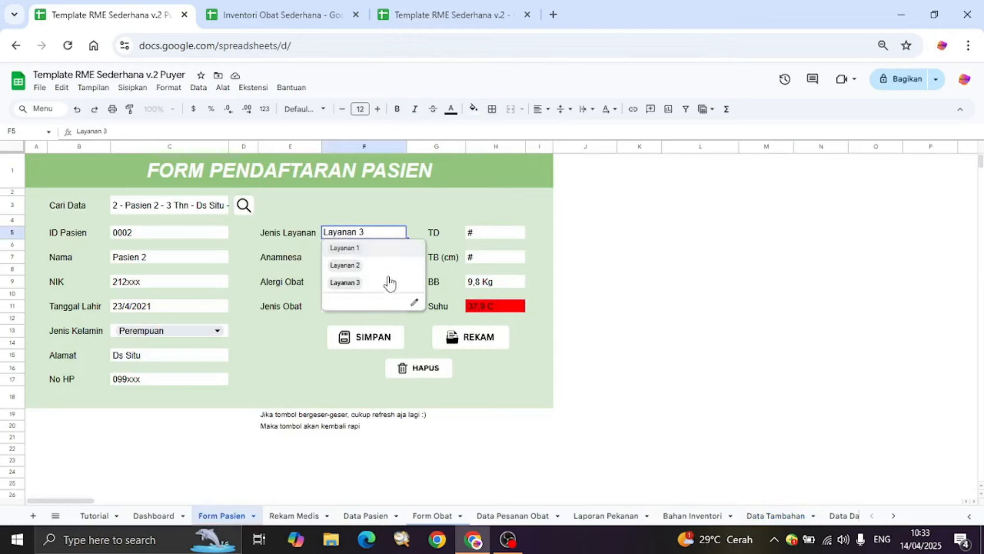
{"action": "left_click", "coordinate": [673, 369]}
{"action": "left_click", "coordinate": [774, 515]}
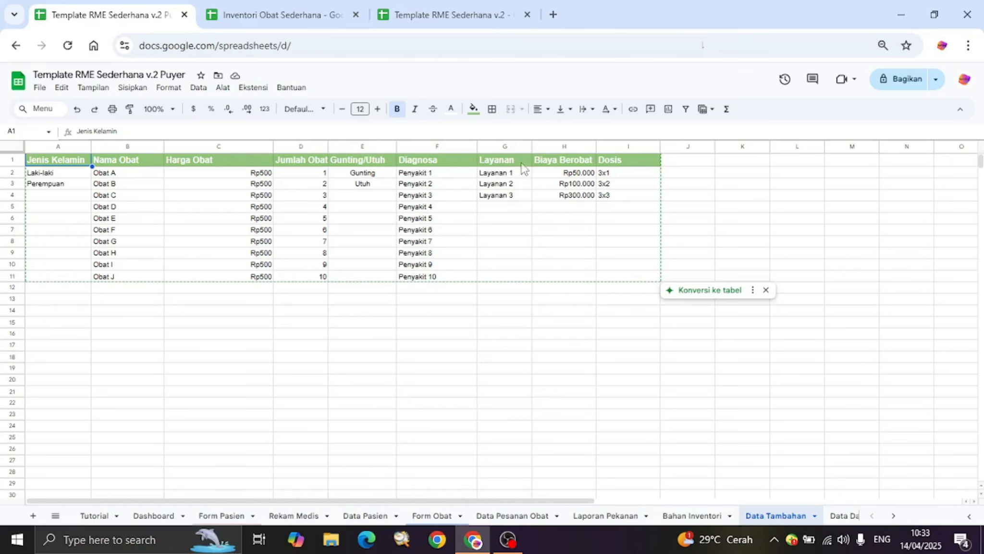
- Inspect Biaya Berobat in Form Obat and the Layanan and Harga Obat columns in Data Tambahan
{"action": "left_click", "coordinate": [431, 516]}
{"action": "double_click", "coordinate": [923, 216]}
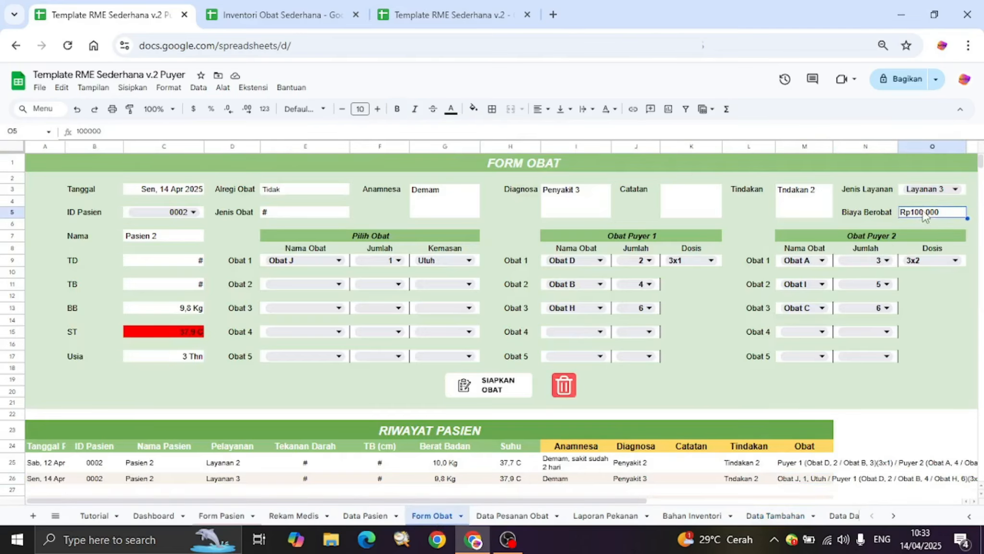
{"action": "left_click", "coordinate": [947, 334]}
{"action": "left_click", "coordinate": [775, 516]}
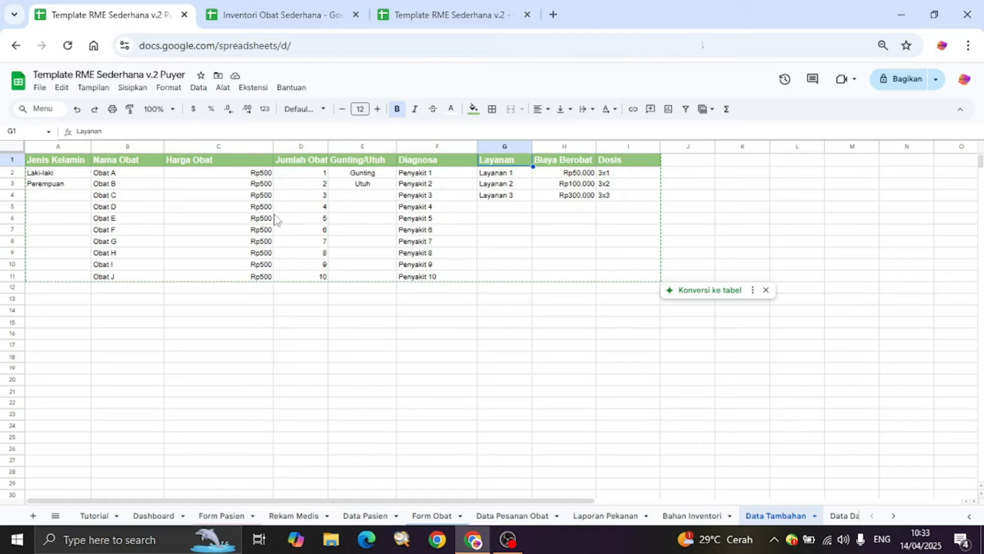
{"action": "left_click", "coordinate": [229, 164]}
{"action": "left_click", "coordinate": [228, 173]}
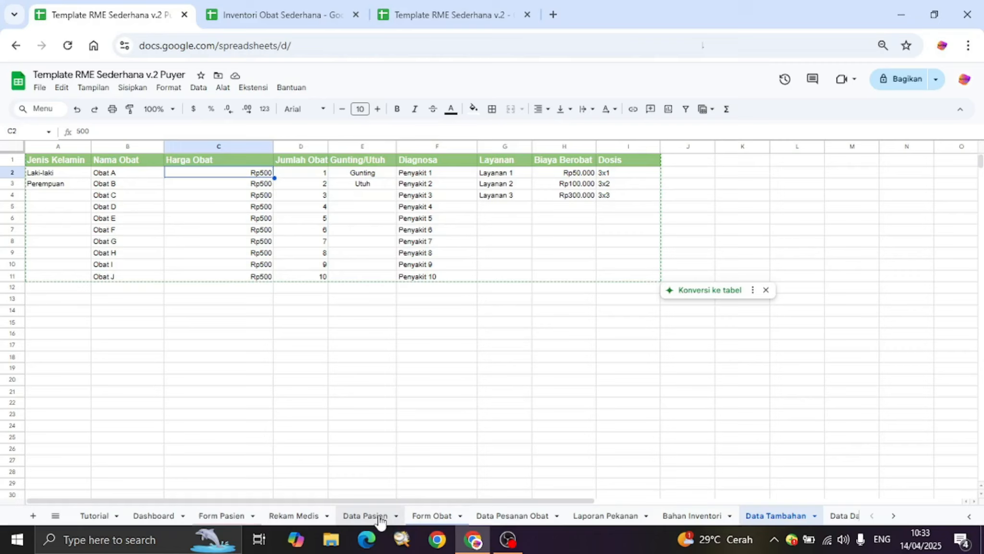
- Examine the medicine prices, Jumlah Total, Biaya Berobat and Net Profit columns in Data Pesanan Obat
{"action": "left_click", "coordinate": [514, 521]}
{"action": "left_click_drag", "start_coordinate": [528, 502], "coordinate": [546, 505]}
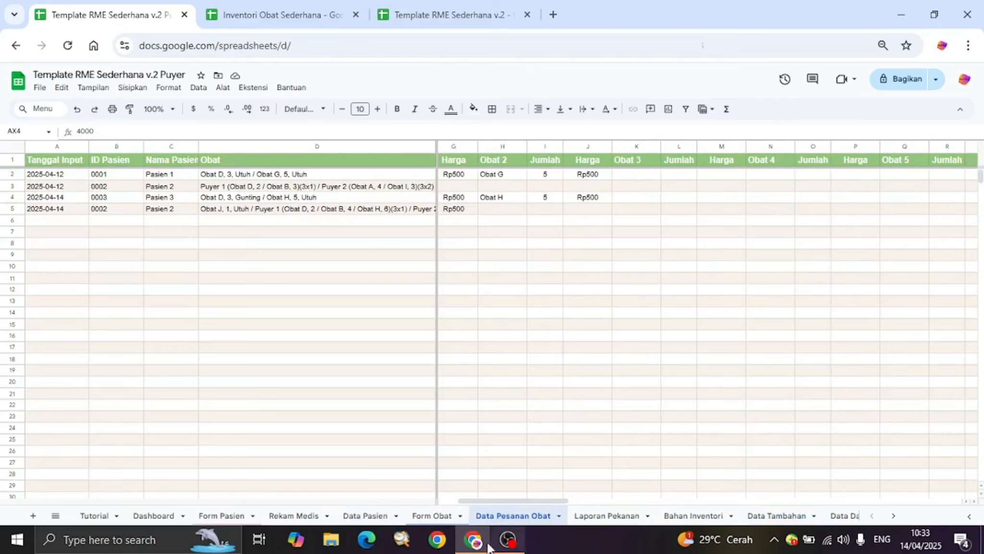
{"action": "left_click_drag", "start_coordinate": [512, 501], "coordinate": [904, 461]}
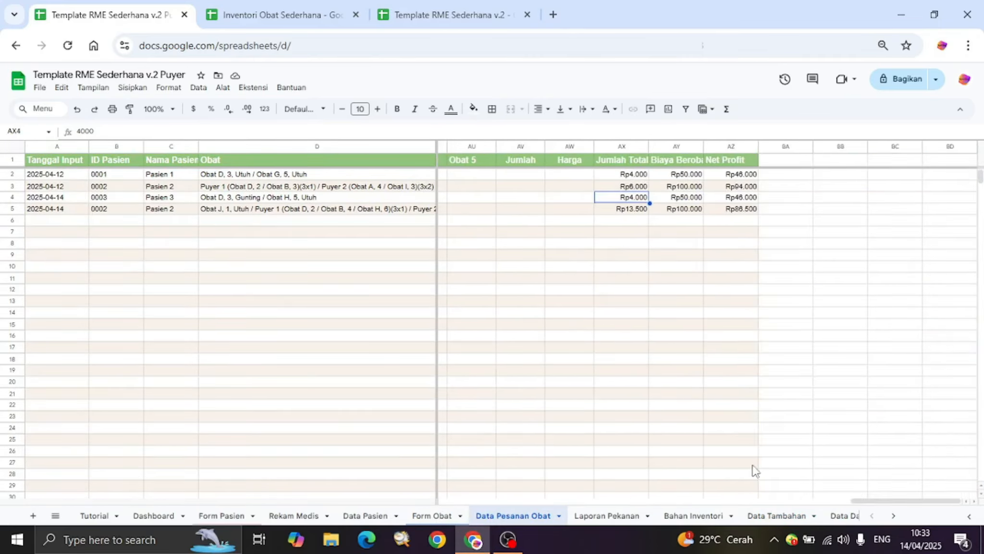
- Revisit Data Tambahan and look through the summary tables in the Data Dasboard sheet
{"action": "left_click", "coordinate": [784, 516]}
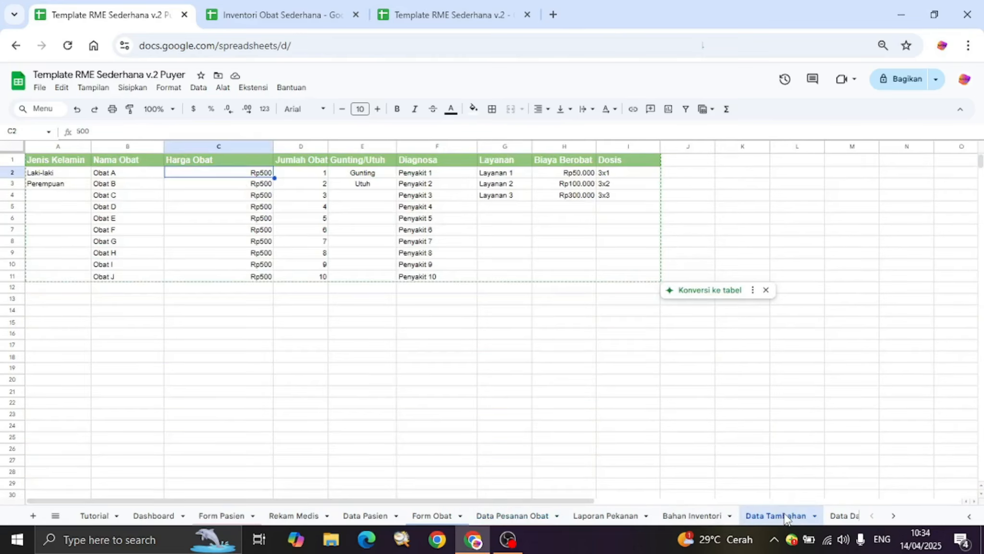
{"action": "scroll", "coordinate": [802, 517], "scroll_direction": "down", "scroll_amount": 1}
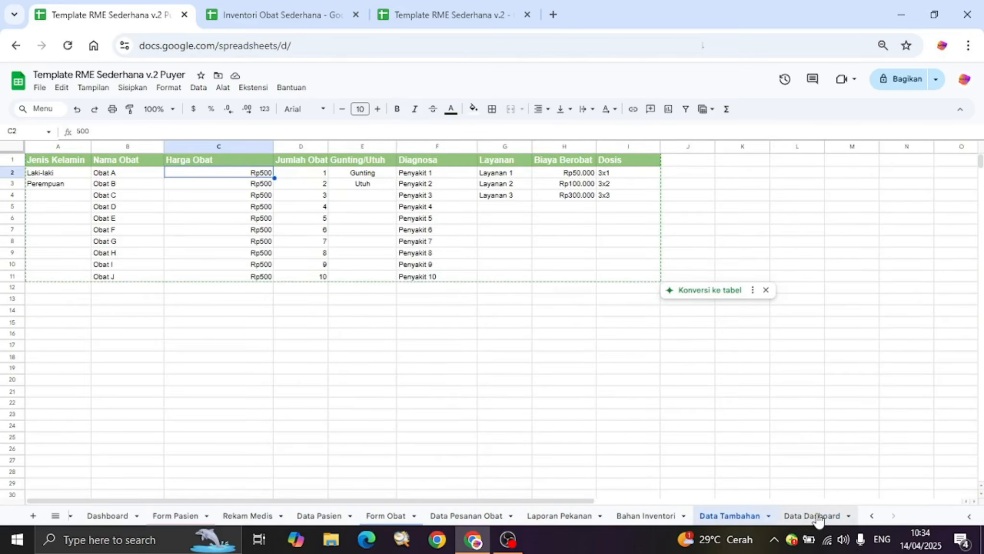
{"action": "left_click", "coordinate": [819, 517]}
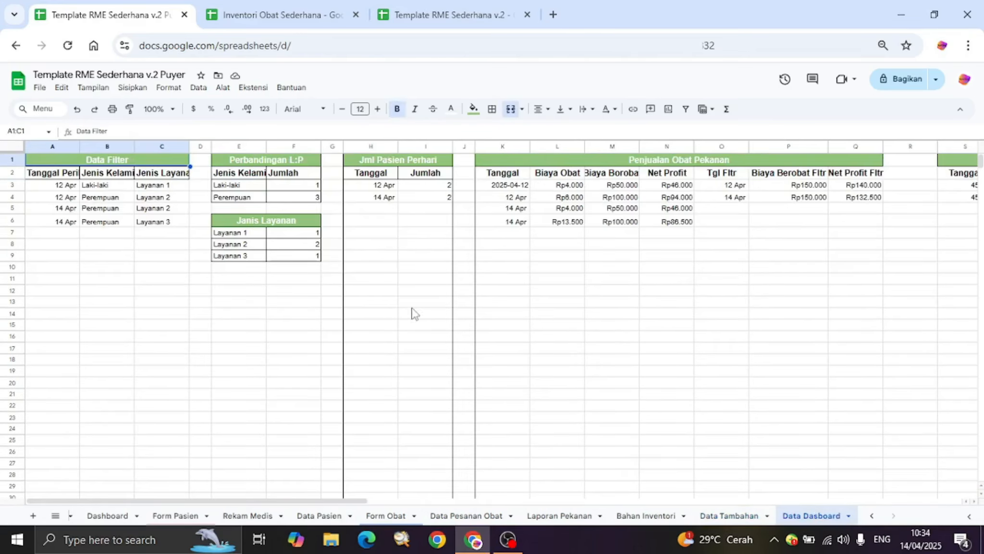
{"action": "left_click_drag", "start_coordinate": [320, 500], "coordinate": [272, 459]}
- Look over the whole Dashboard Praktik Mandiri, including the Cek Pasien Pekanan and Cek Pasien Harian sections
{"action": "left_click", "coordinate": [111, 525]}
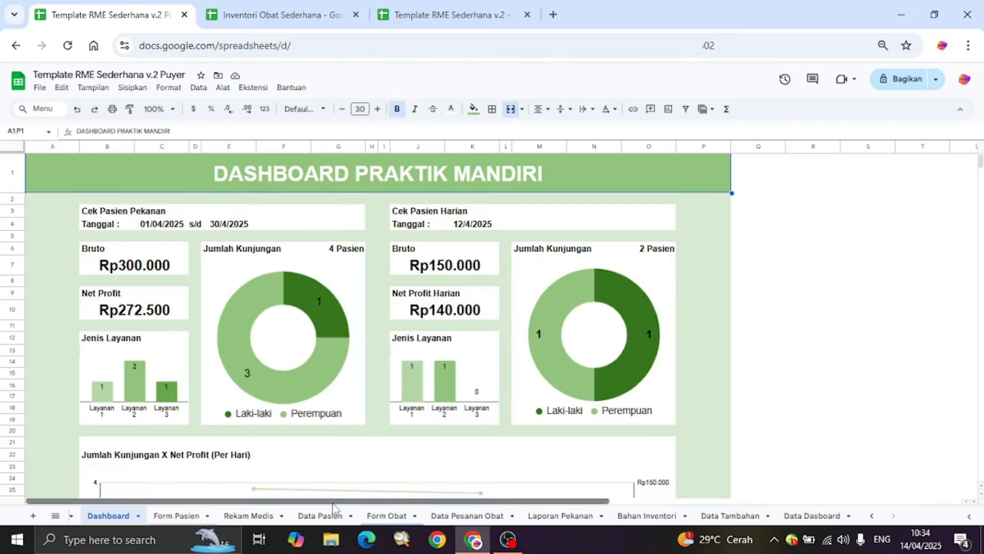
{"action": "scroll", "coordinate": [383, 353], "scroll_direction": "down", "scroll_amount": 5}
{"action": "scroll", "coordinate": [384, 353], "scroll_direction": "up", "scroll_amount": 3}
{"action": "scroll", "coordinate": [383, 351], "scroll_direction": "up", "scroll_amount": 3}
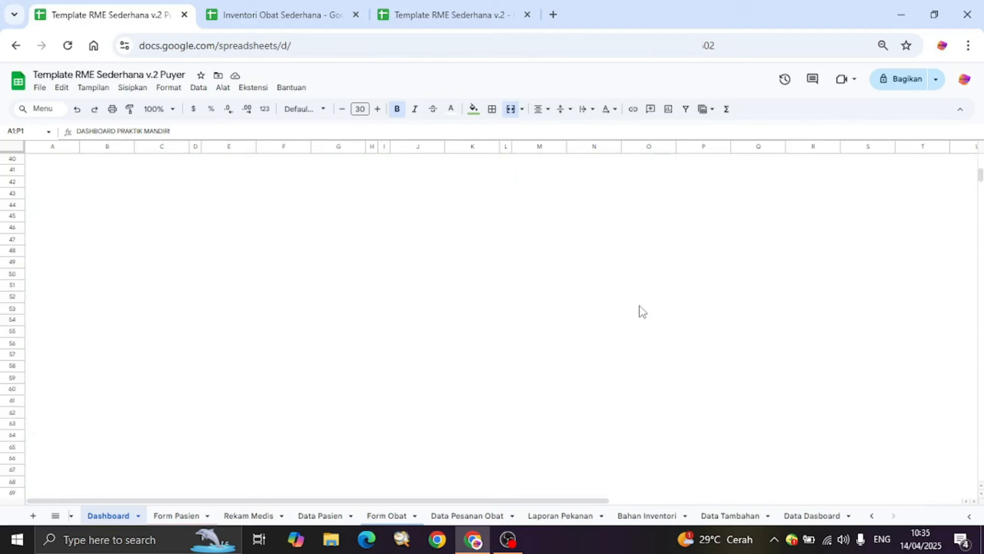
{"action": "scroll", "coordinate": [569, 323], "scroll_direction": "down", "scroll_amount": 3}
{"action": "scroll", "coordinate": [518, 331], "scroll_direction": "up", "scroll_amount": 3}
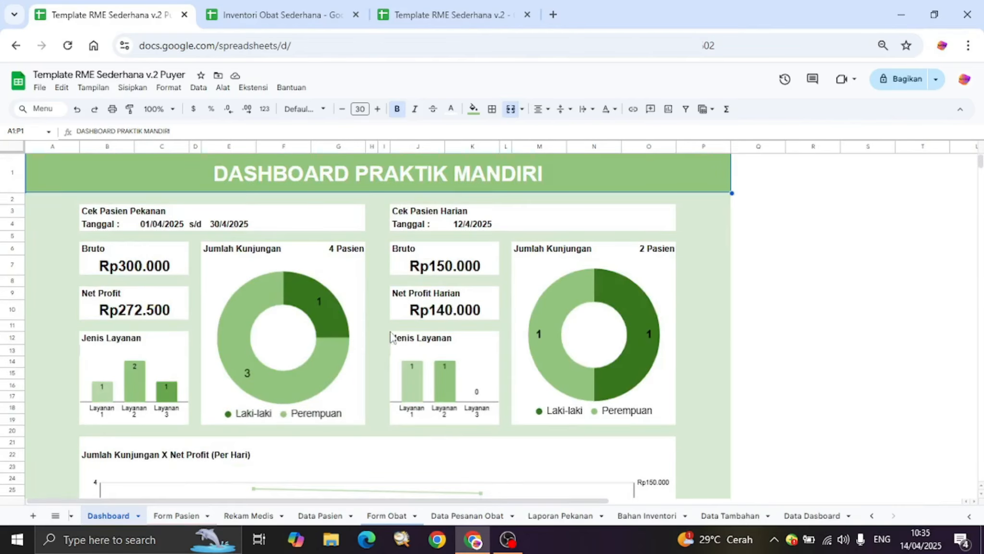
- Inspect the weekly Bruto, Net Profit and Jenis Layanan items and the Jumlah Kunjungan X Net Profit (Per Hari) chart
{"action": "left_click", "coordinate": [102, 271]}
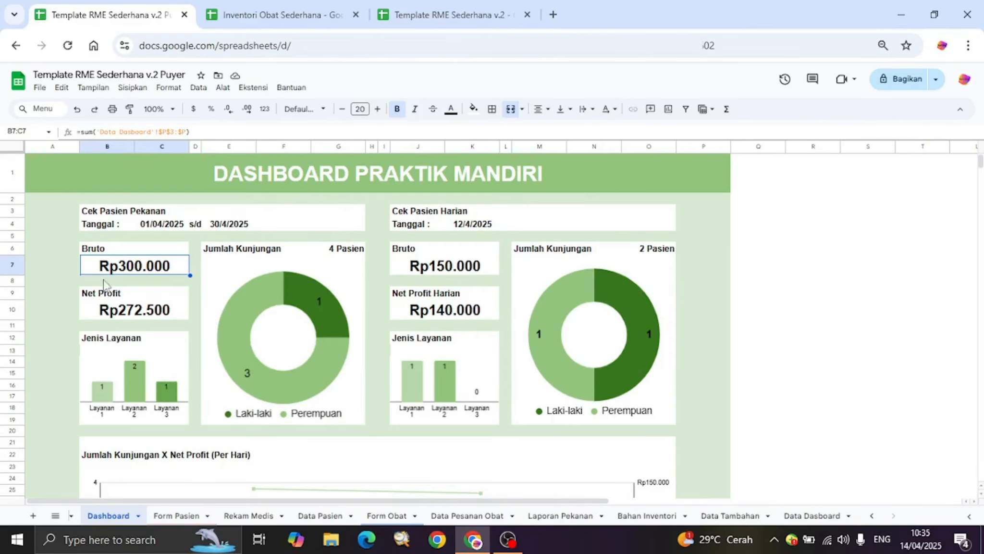
{"action": "left_click", "coordinate": [128, 317]}
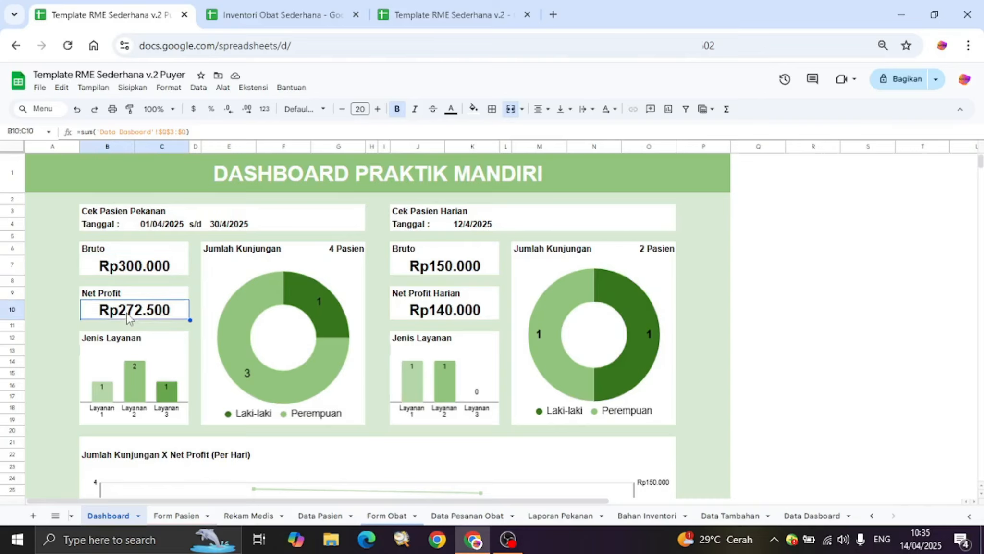
{"action": "left_click", "coordinate": [108, 398]}
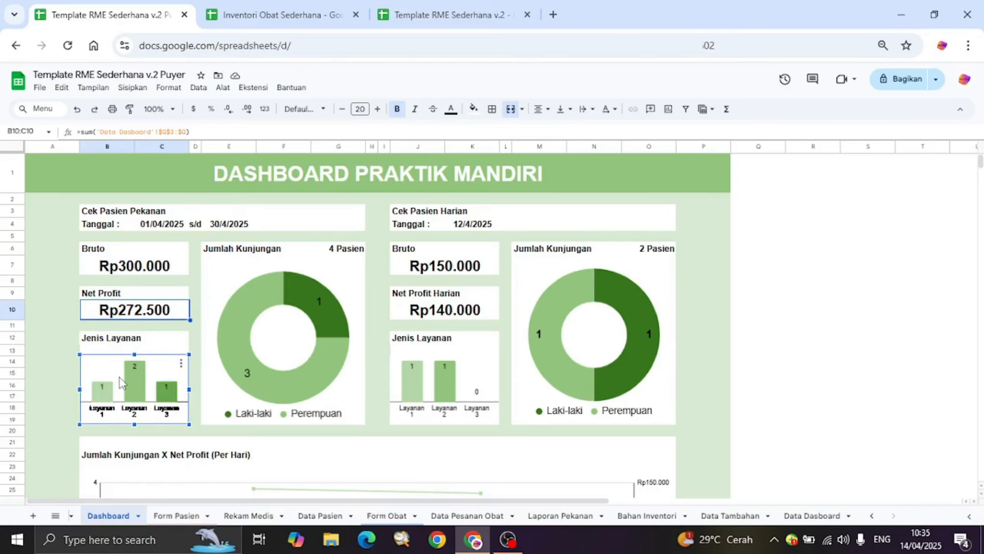
{"action": "scroll", "coordinate": [395, 363], "scroll_direction": "down", "scroll_amount": 3}
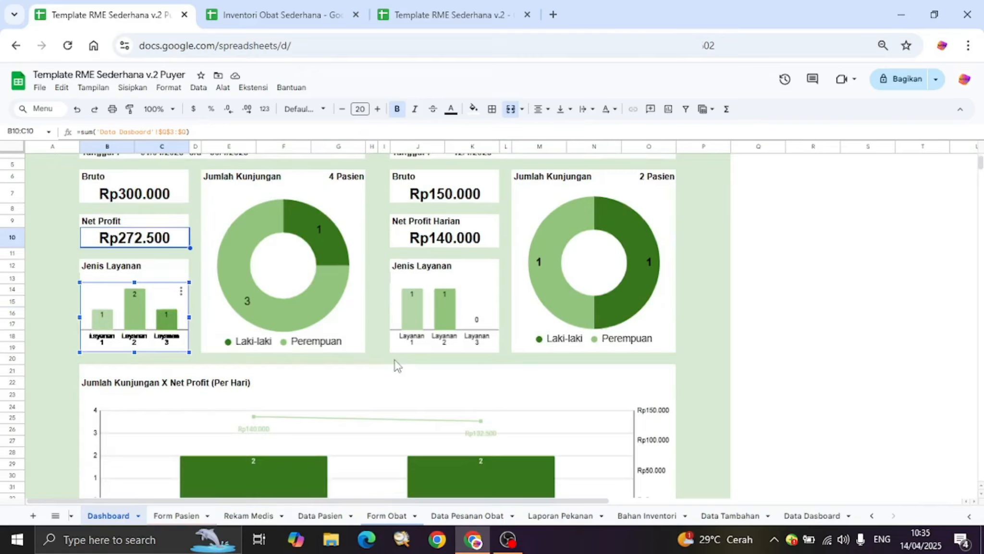
{"action": "scroll", "coordinate": [432, 353], "scroll_direction": "up", "scroll_amount": 3}
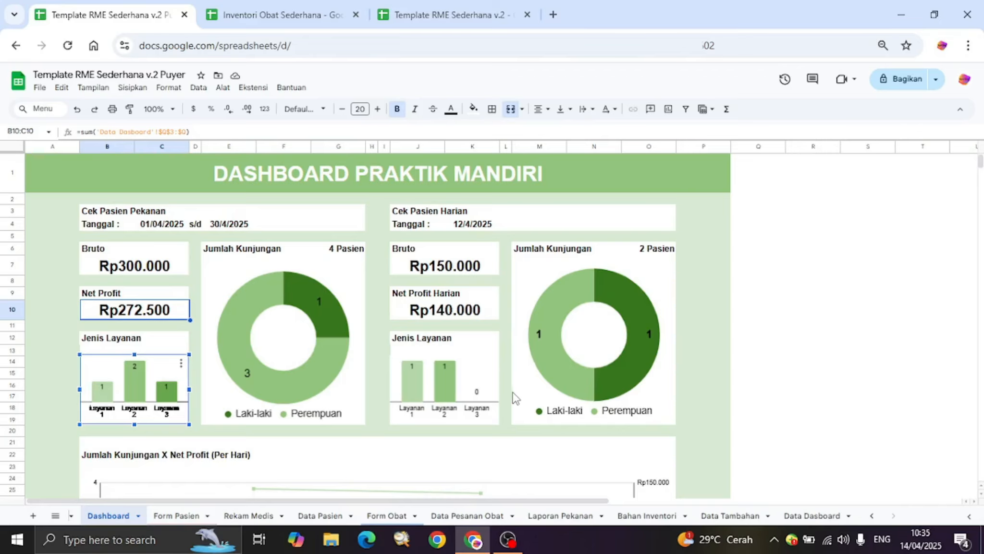
{"action": "scroll", "coordinate": [515, 397], "scroll_direction": "down", "scroll_amount": 3}
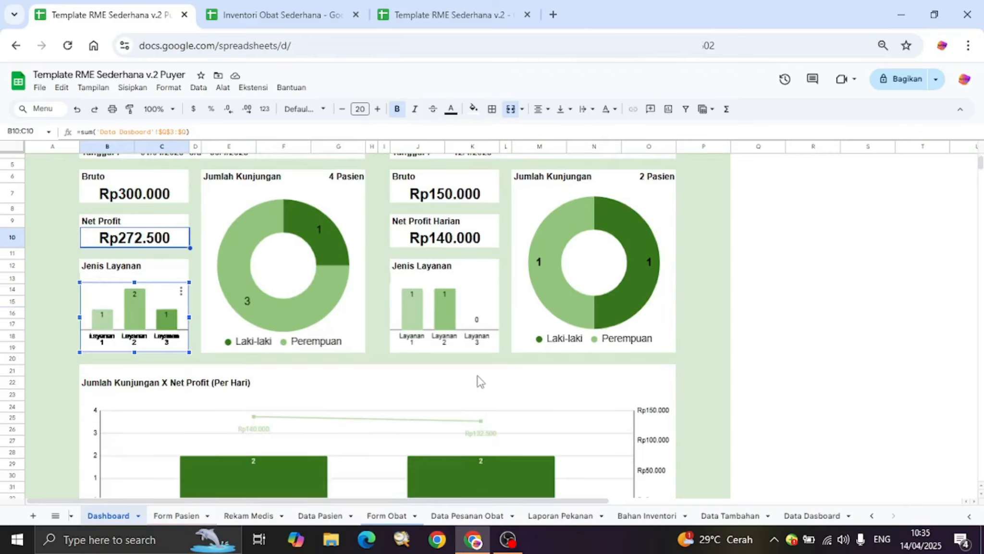
{"action": "scroll", "coordinate": [480, 398], "scroll_direction": "down", "scroll_amount": 10}
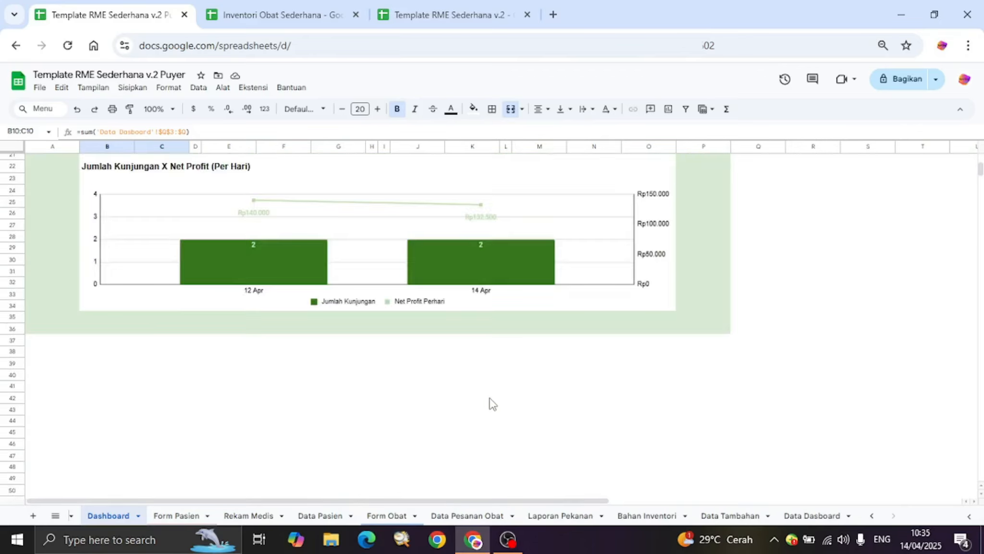